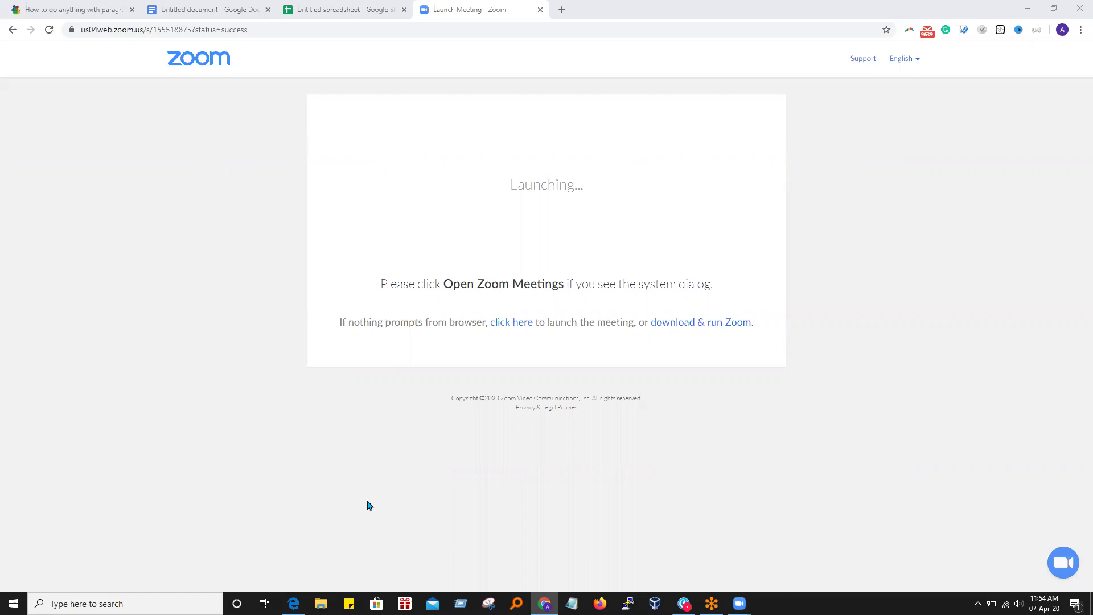
- Read the Scenario paragraph of the fish-farm PDF in Edge, highlighting it briefly
click(293, 603)
scroll(455, 243, up, 5)
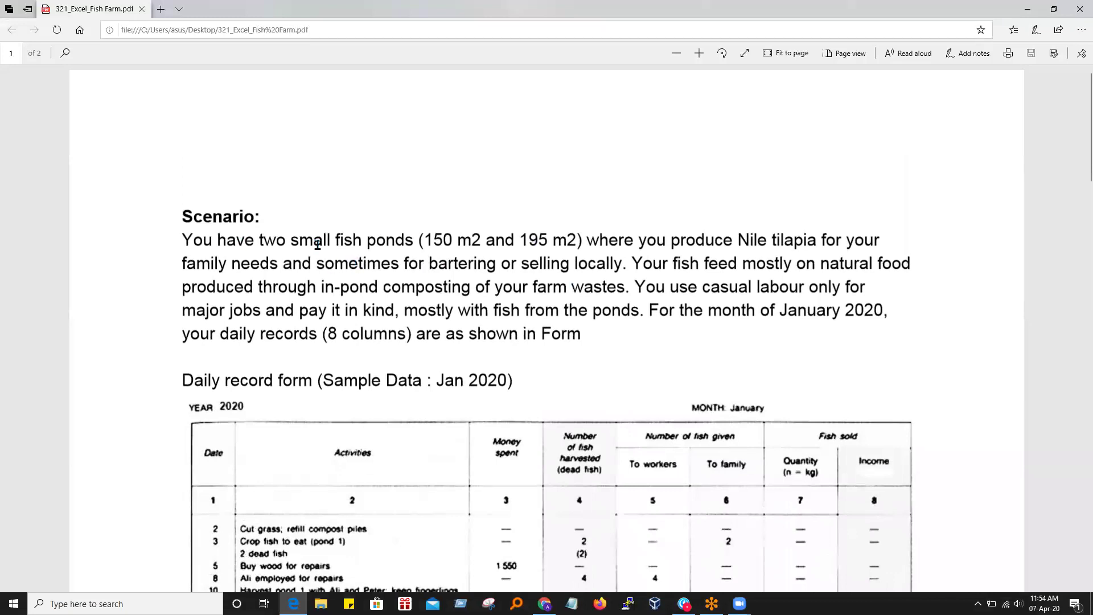
drag(183, 240, 524, 335)
scroll(523, 334, down, 3)
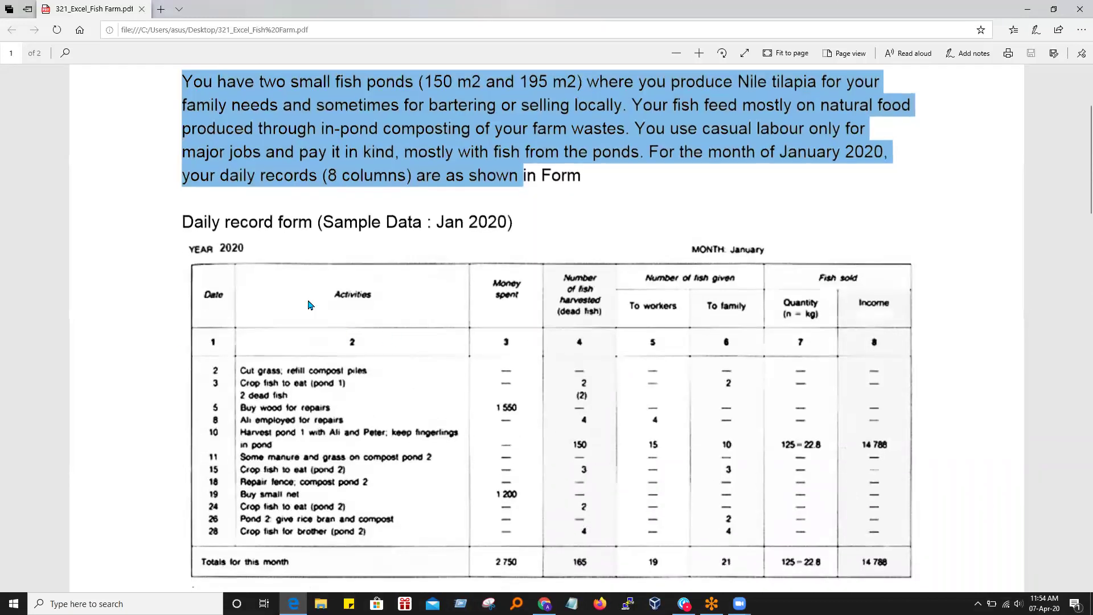
click(227, 281)
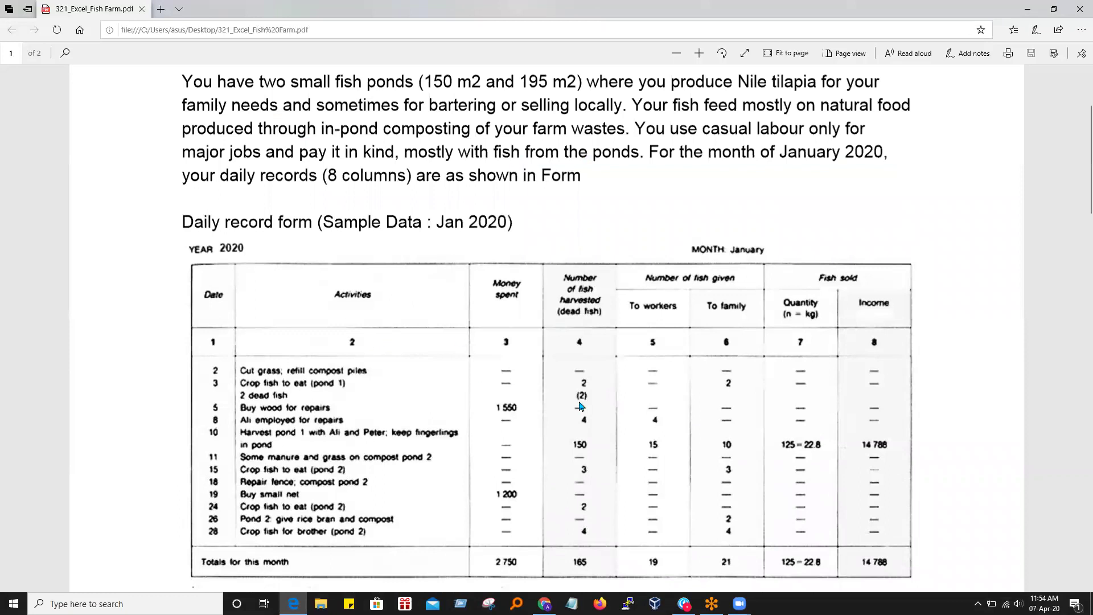
- Scroll through the PDF's record form and remarks to page 2, then minimize Edge
scroll(358, 412, down, 10)
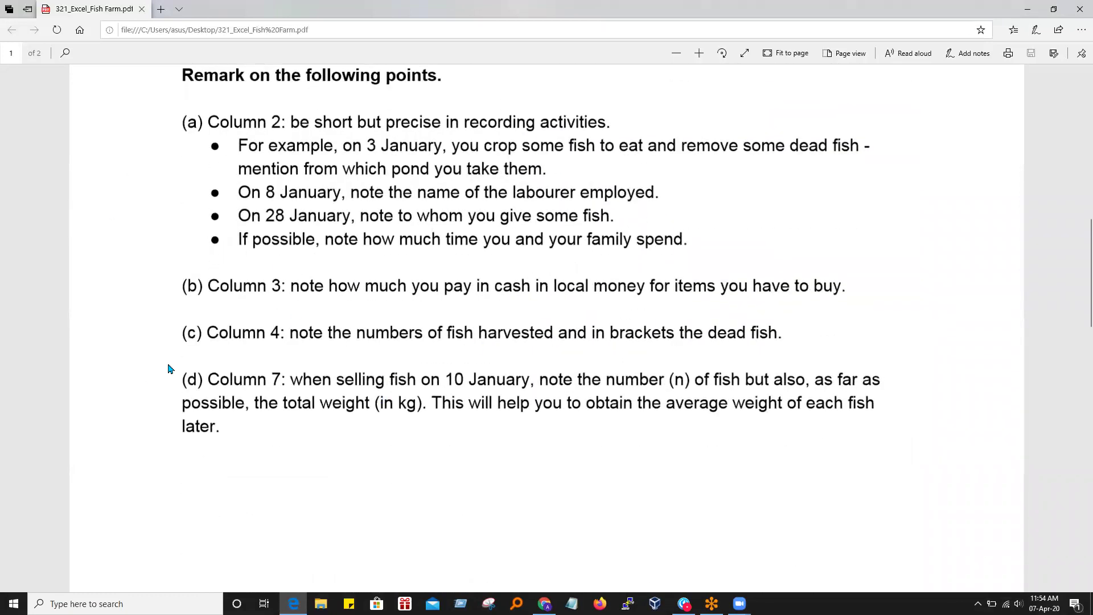
scroll(454, 401, down, 1)
scroll(454, 399, down, 8)
scroll(390, 373, down, 2)
scroll(336, 213, up, 5)
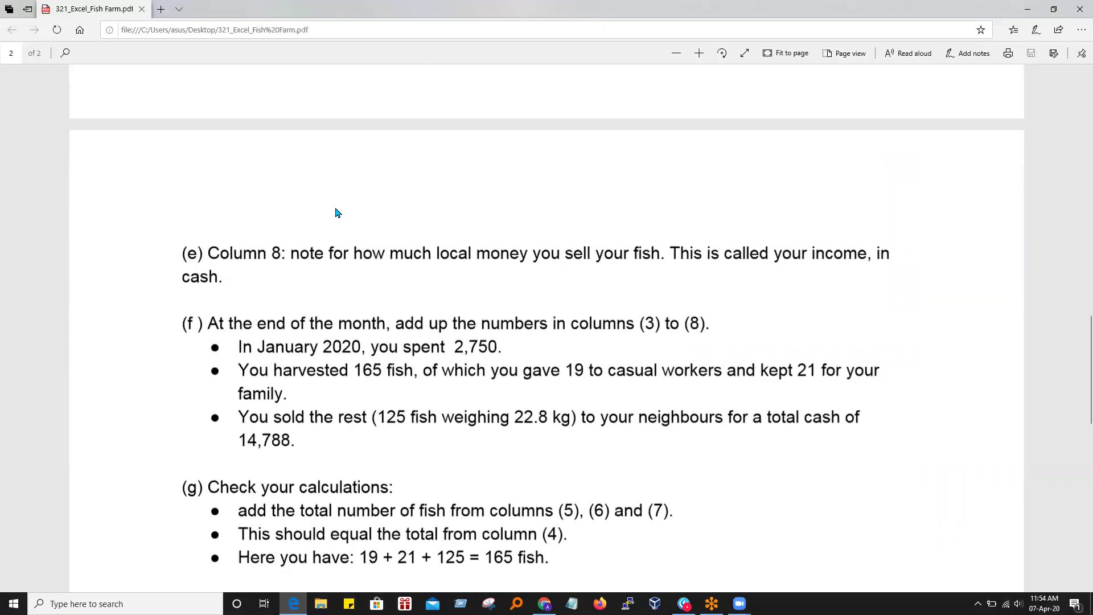
click(1031, 10)
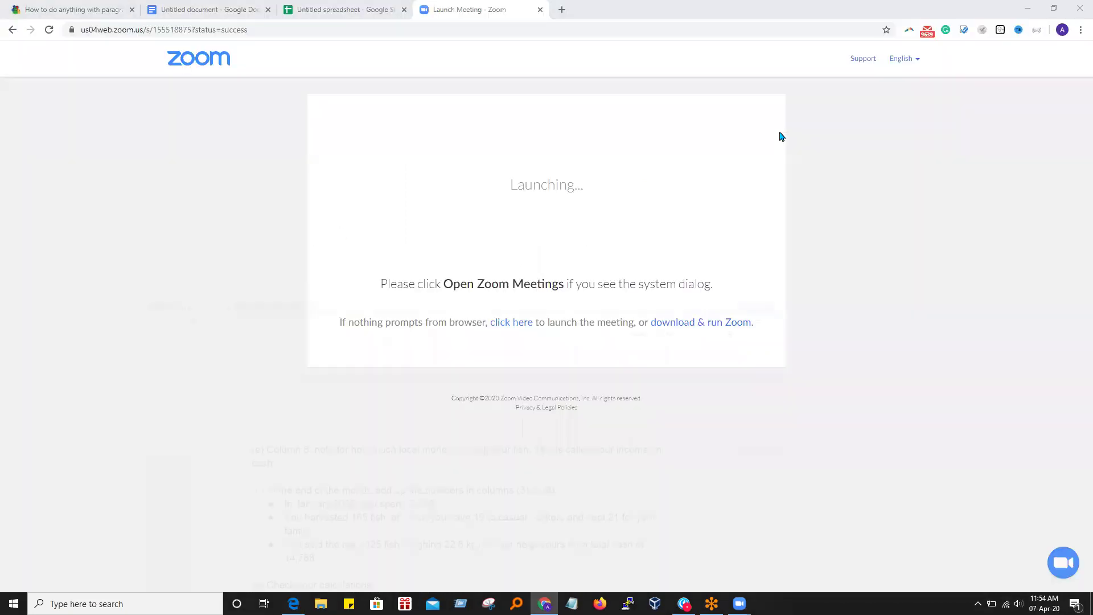
- Go to docs.google.com in a new tab, start a blank document, and create a new spreadsheet
click(563, 10)
text(docs)
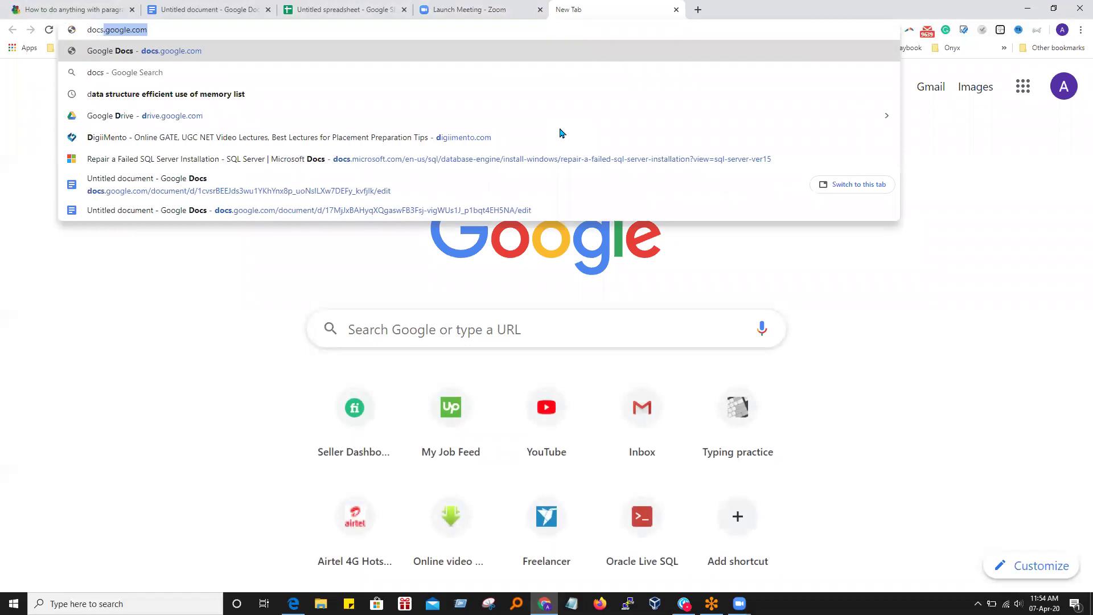
key(Return)
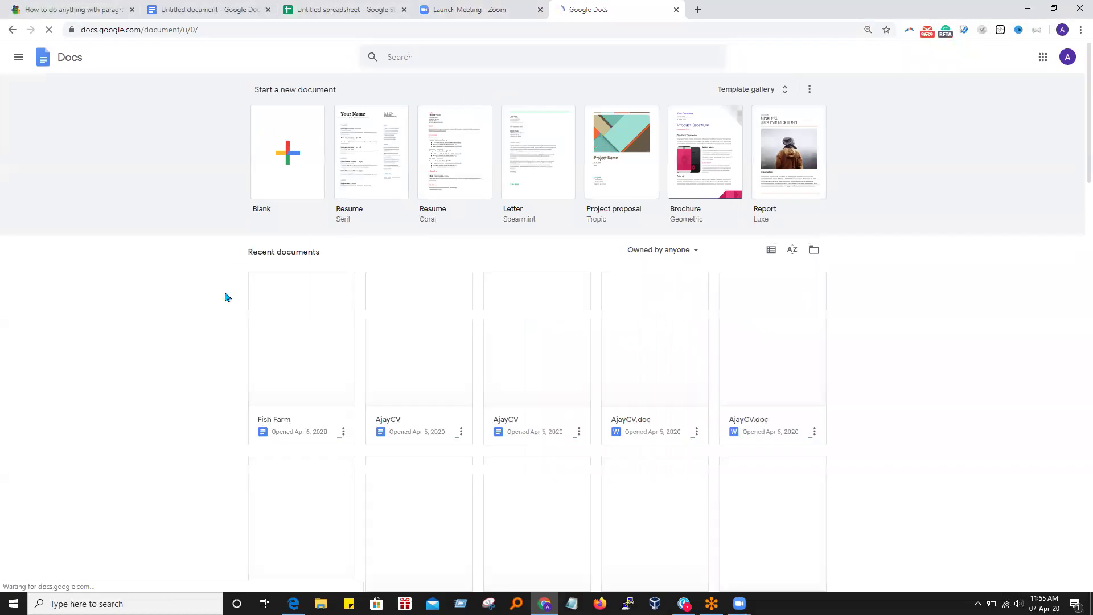
click(295, 158)
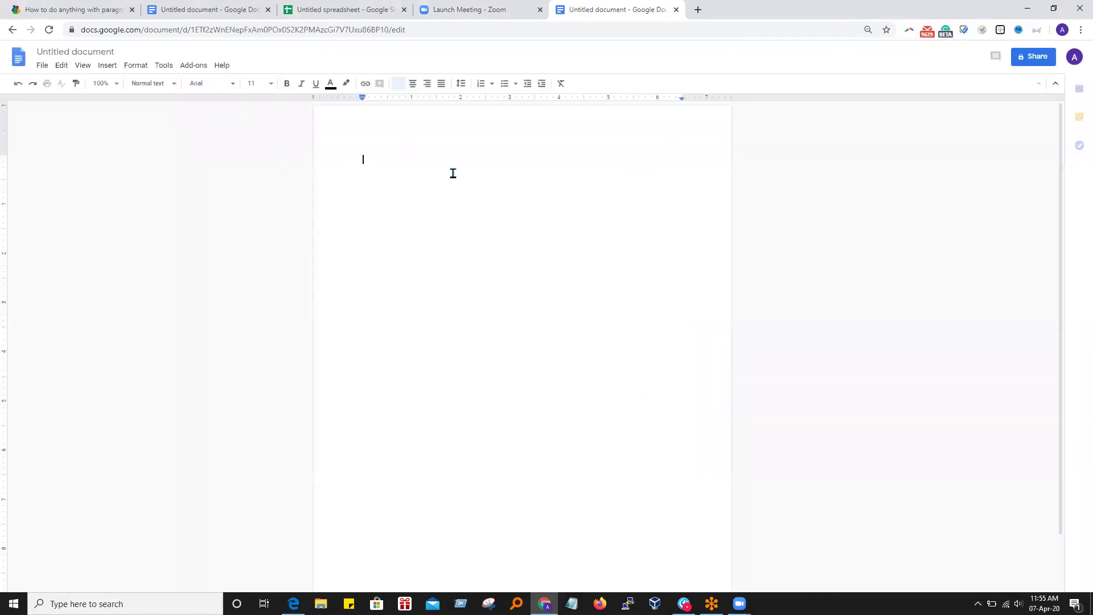
click(41, 66)
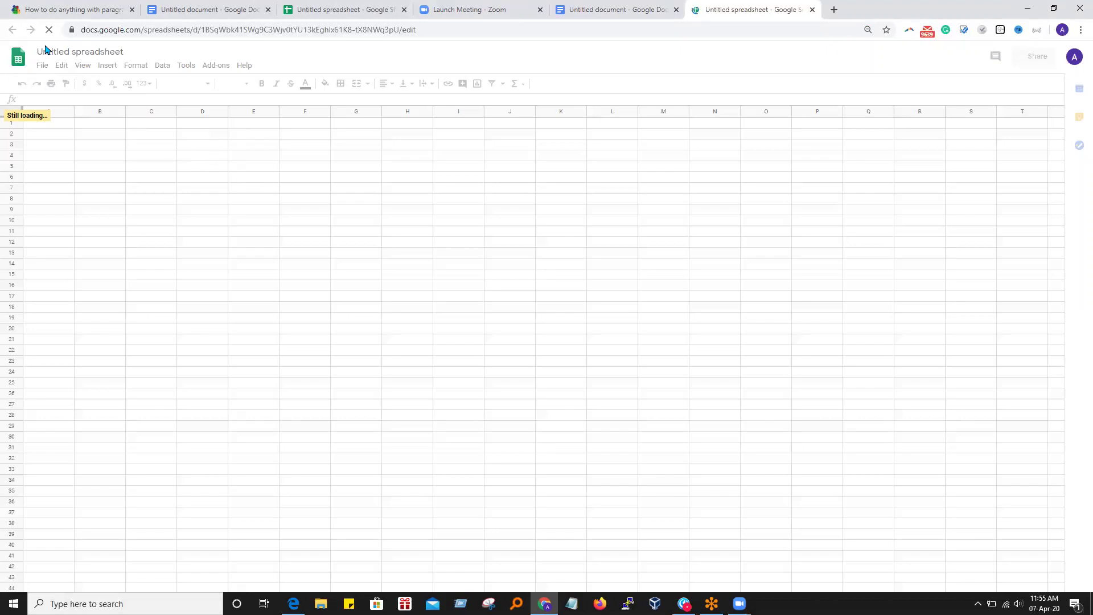
- Title the spreadsheet 'Assignment_1', correcting a misspelling before committing it
click(110, 52)
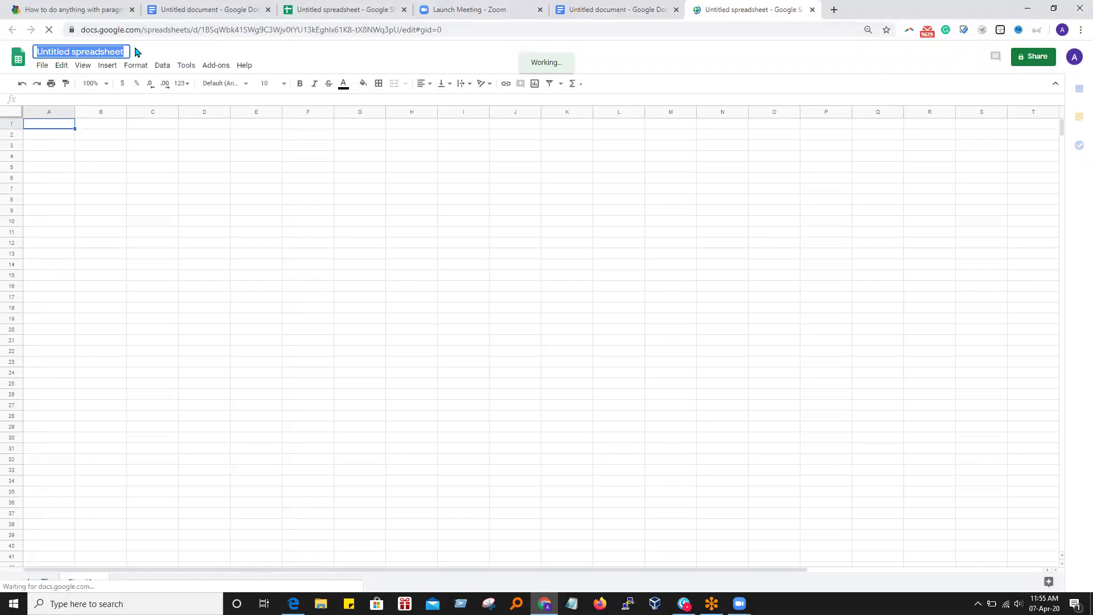
text(Ass)
text(gnmnet)
key(BackSpace)
key(BackSpace)
text(ent_1)
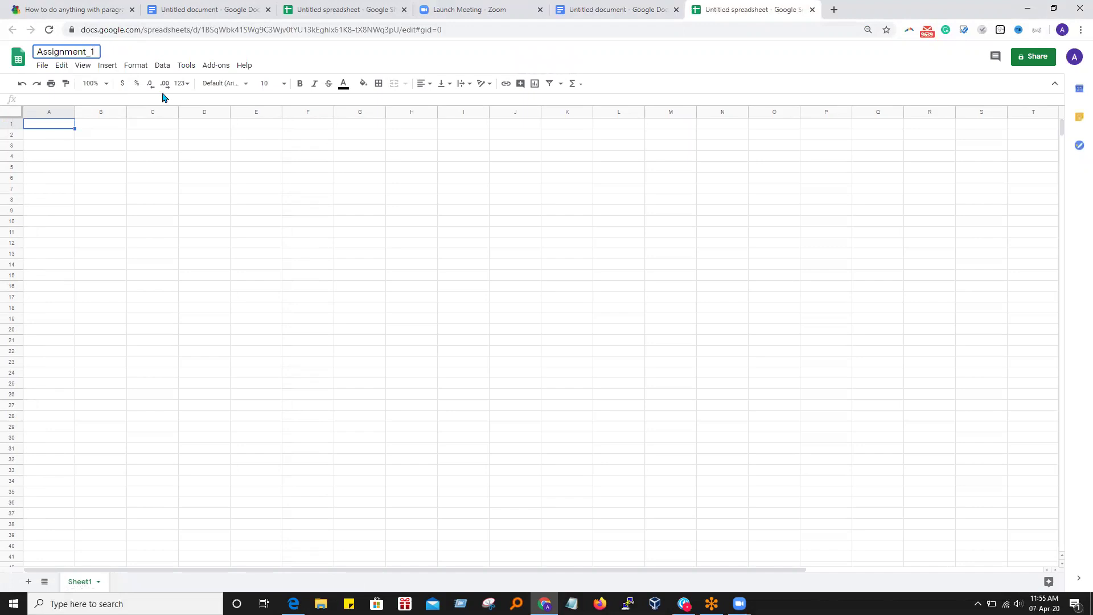
click(166, 158)
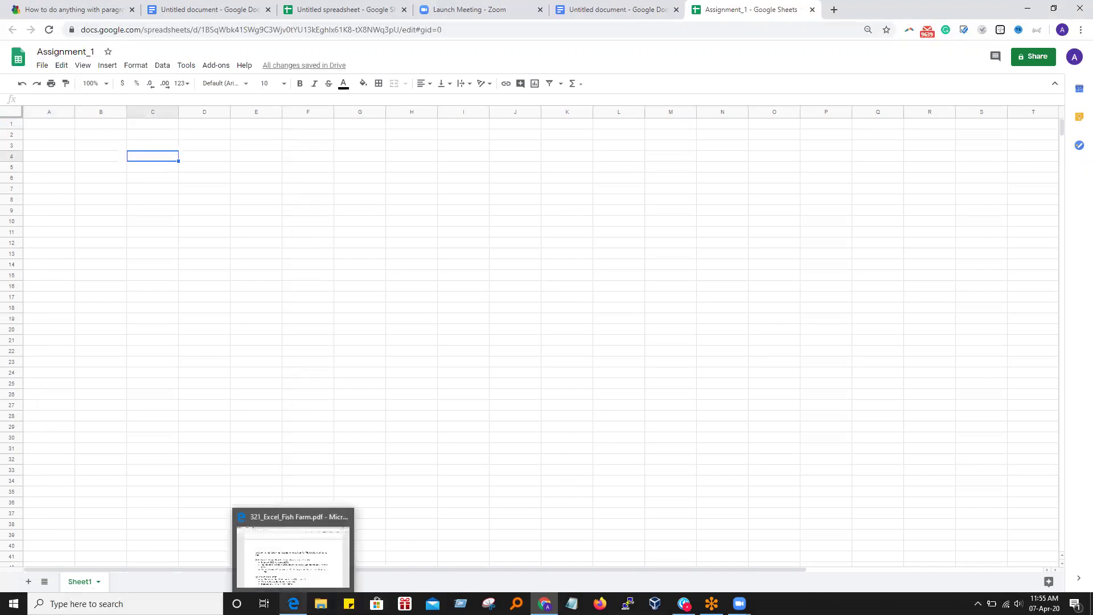
- Scroll the fish-farm PDF in Edge to its daily record table
click(293, 603)
scroll(483, 416, up, 10)
scroll(483, 416, up, 10)
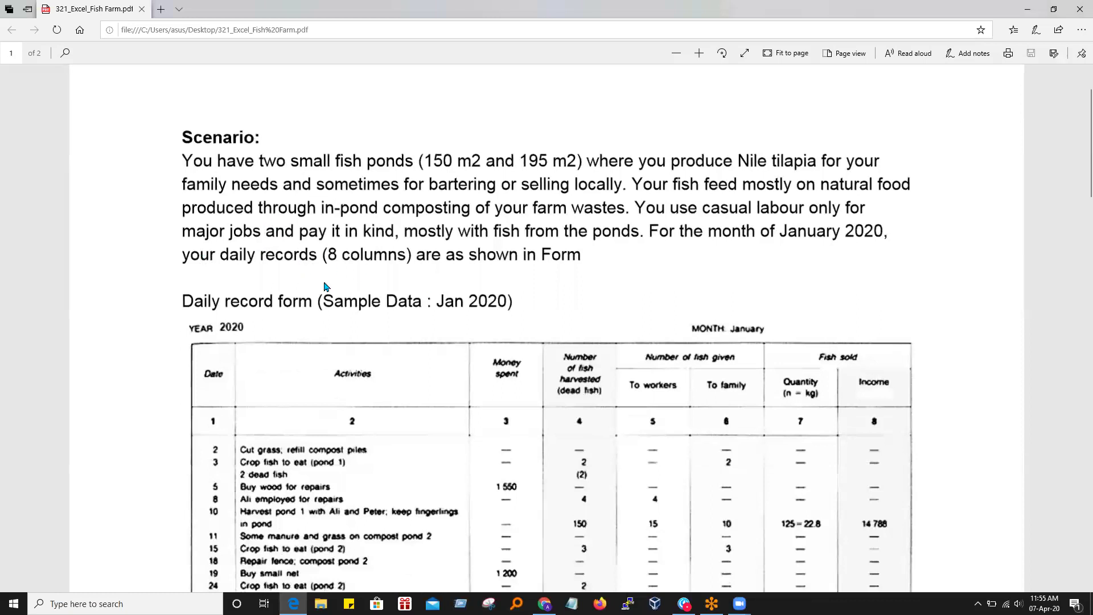
scroll(324, 293, down, 2)
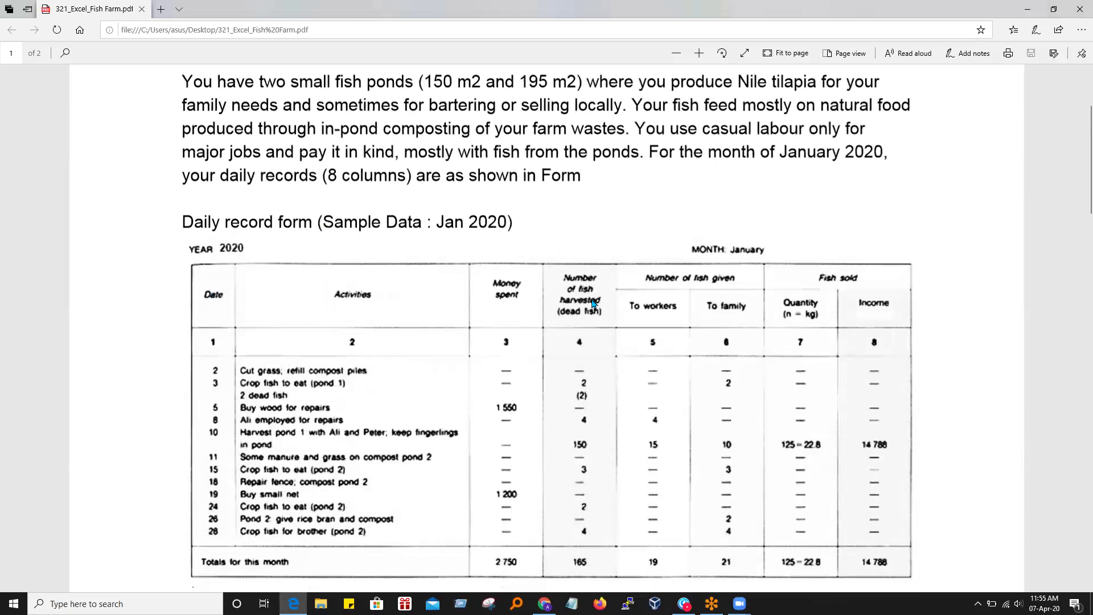
scroll(558, 342, down, 2)
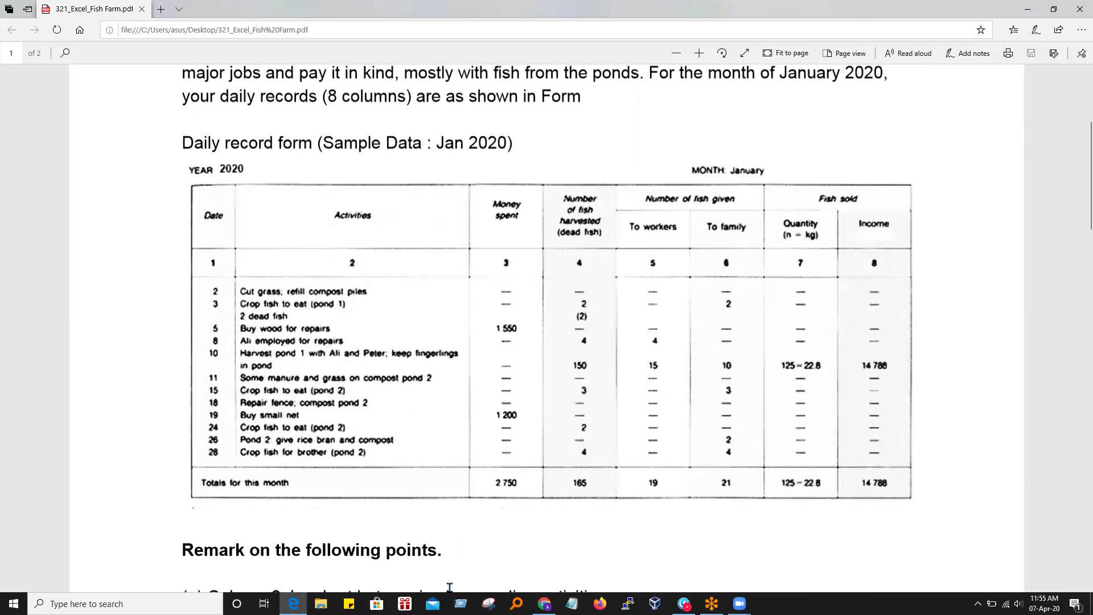
- Restore down the Assignment_1 window and place it over the PDF's lower right
click(545, 603)
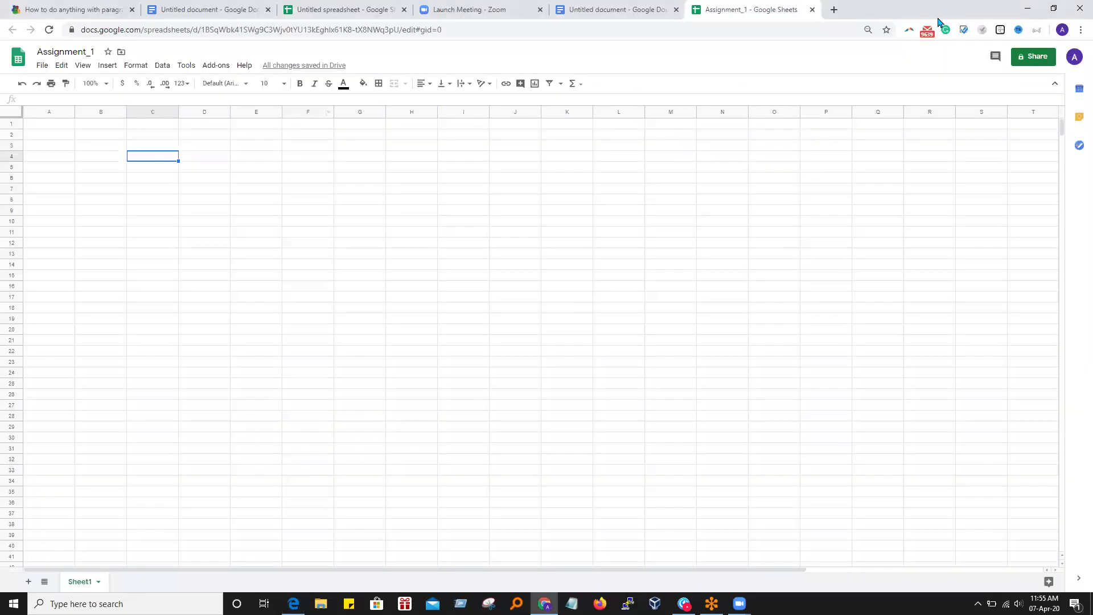
click(1055, 9)
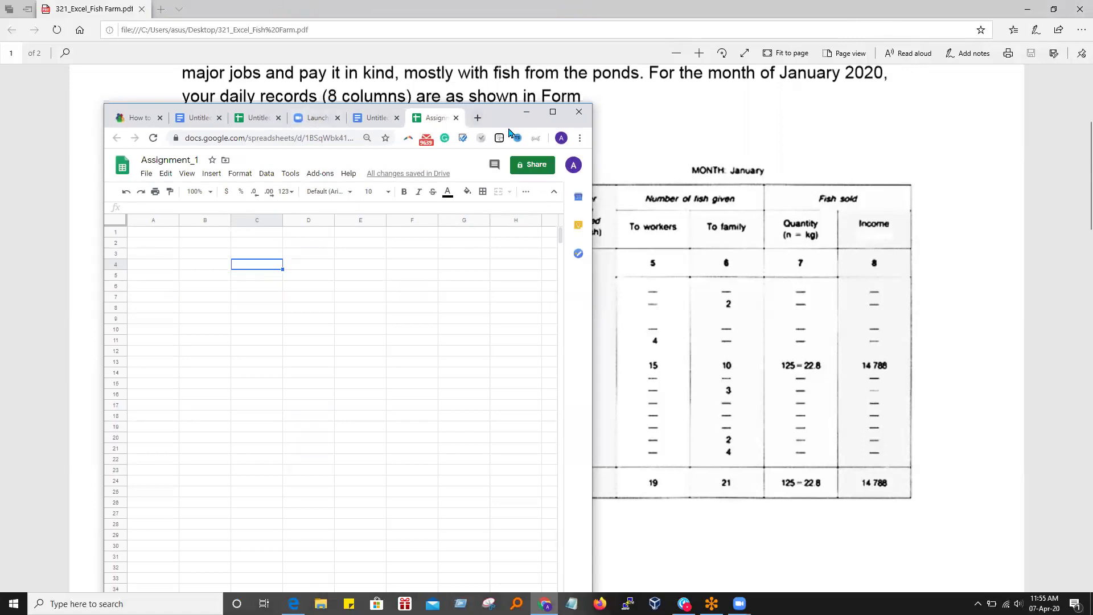
drag(509, 129, 809, 281)
- Enter 'Date' in B3 and 'activites' in C3, fixing the Date typo
click(494, 407)
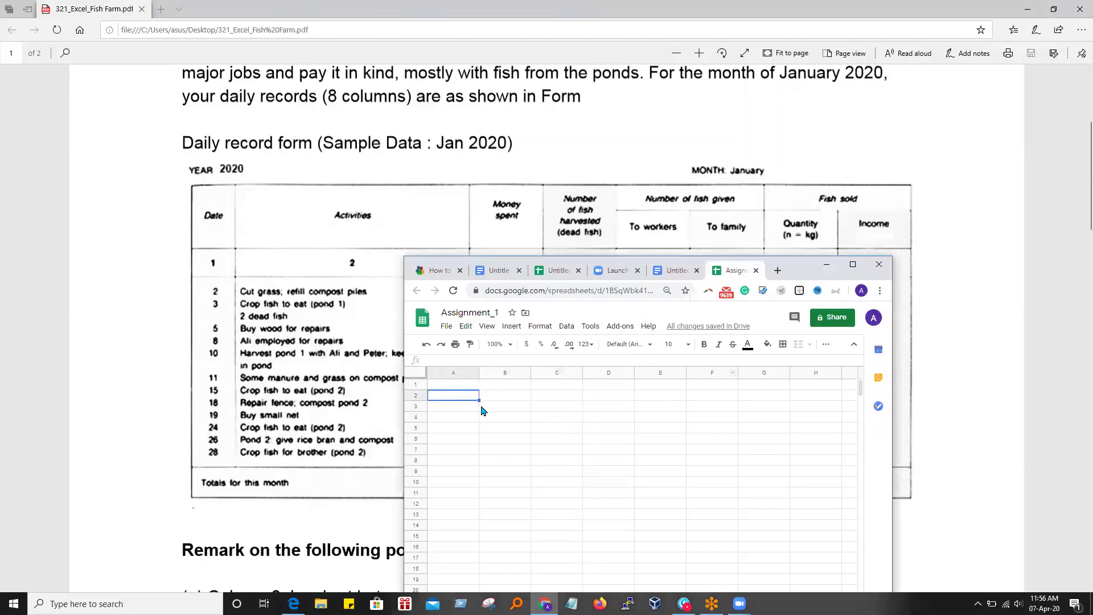
click(488, 411)
text(Data)
text(te)
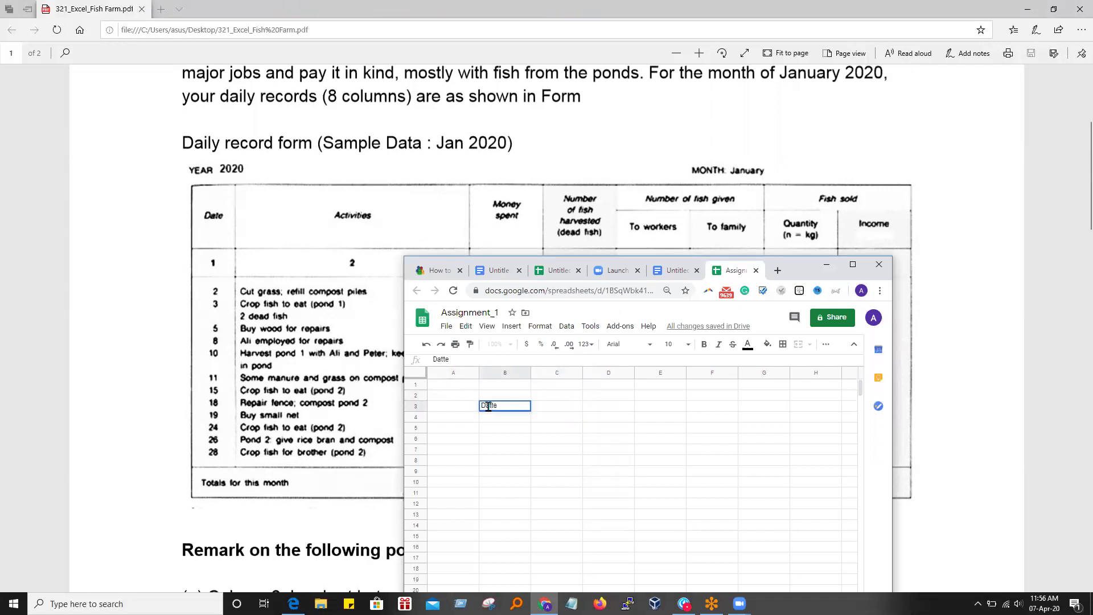
key(Tab)
text(\)
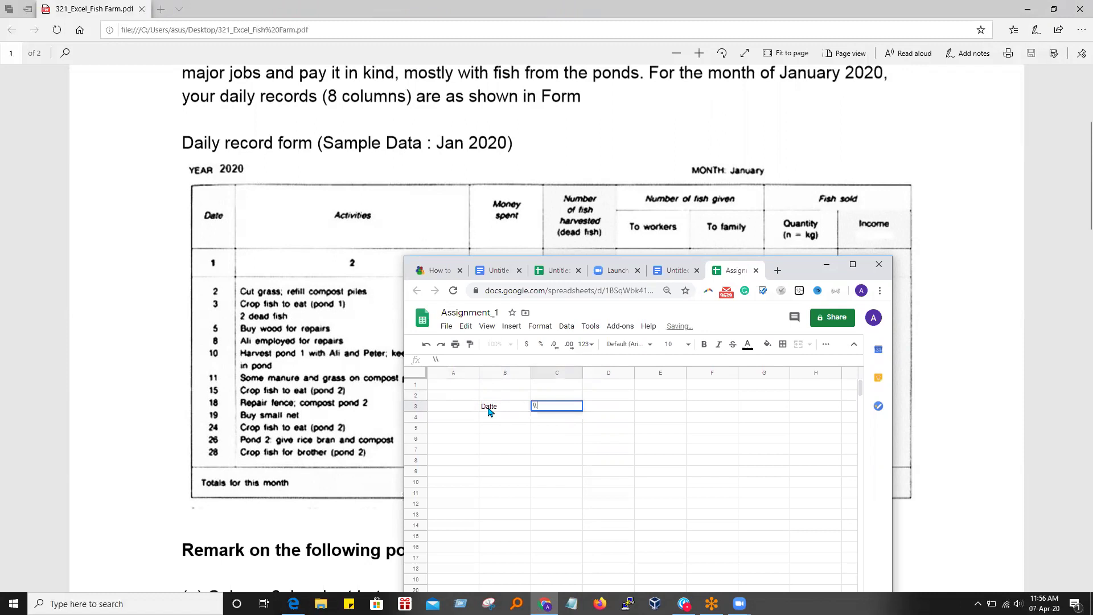
click(489, 407)
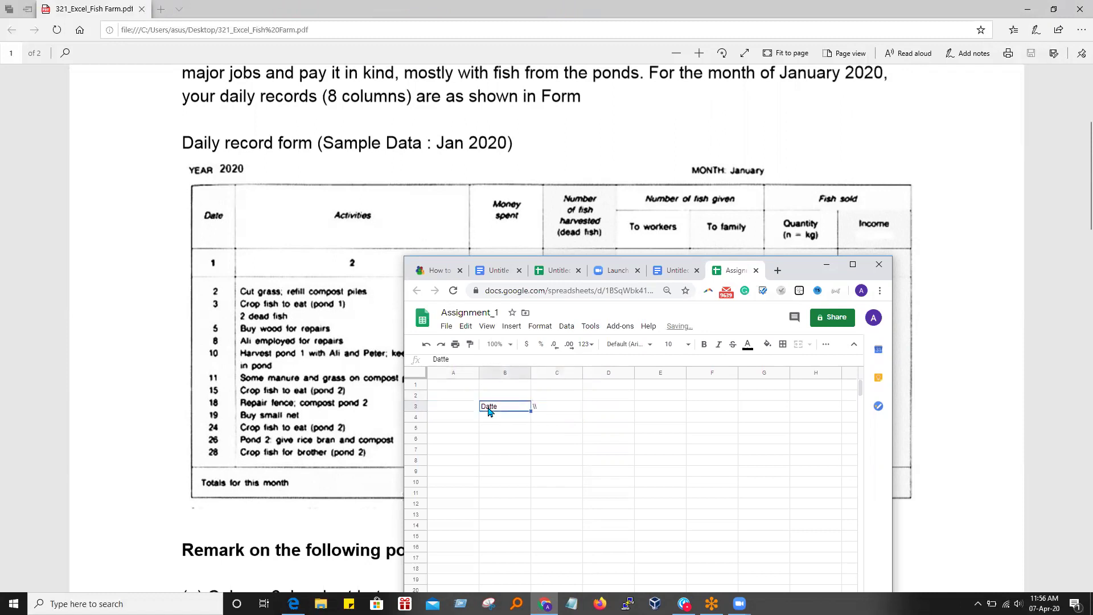
double_click(489, 410)
key(BackSpace)
key(Tab)
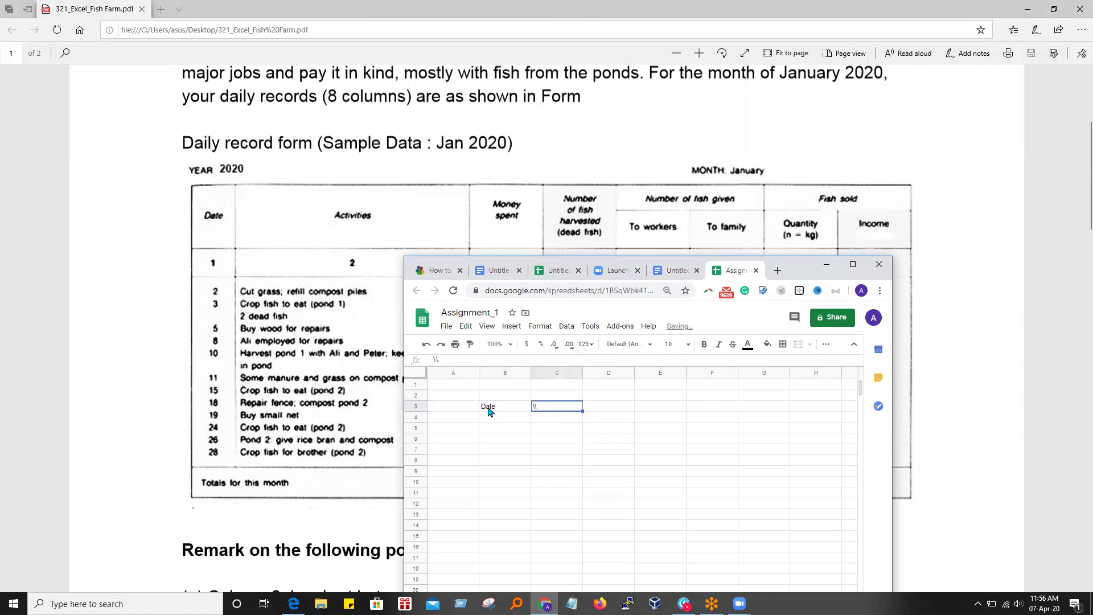
text(acti)
text(vites)
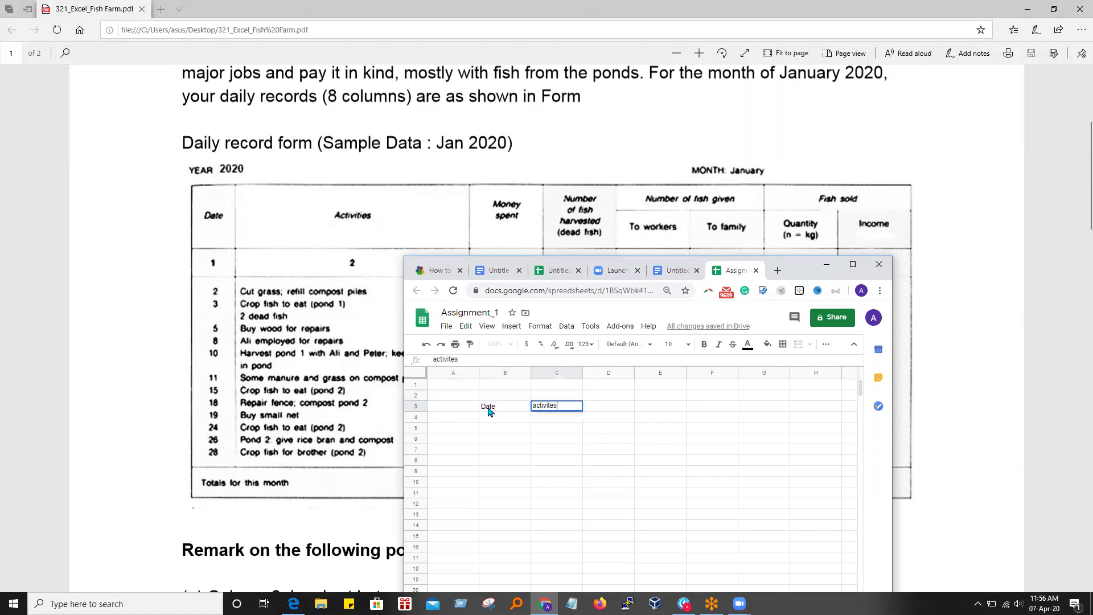
key(Return)
key(Left)
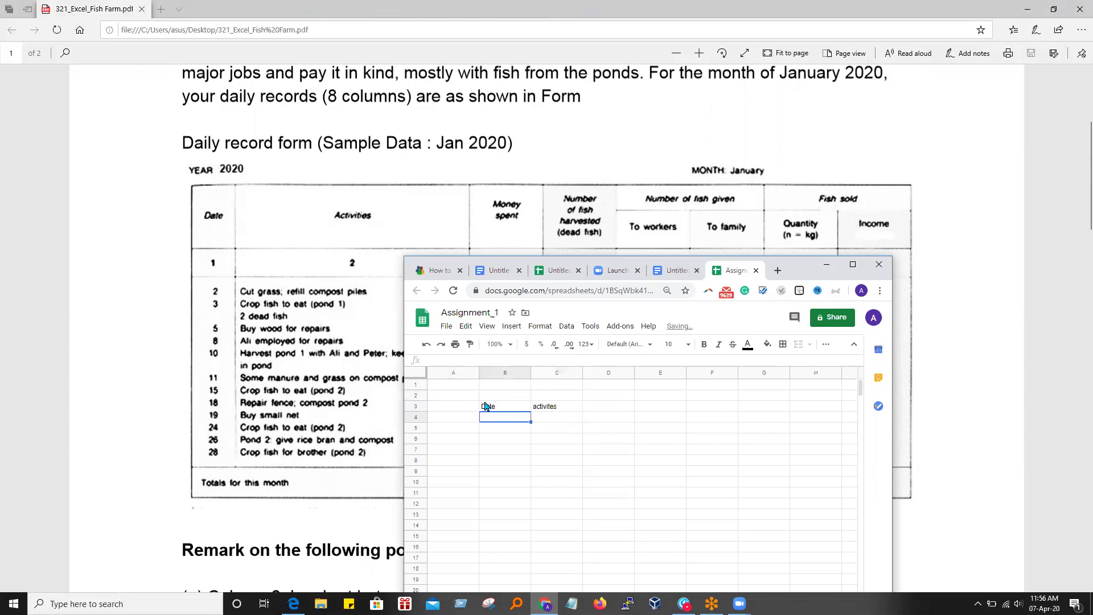
- Paste the headers date, activity, money, number of fish, fish given, fish sold into row 3
click(551, 272)
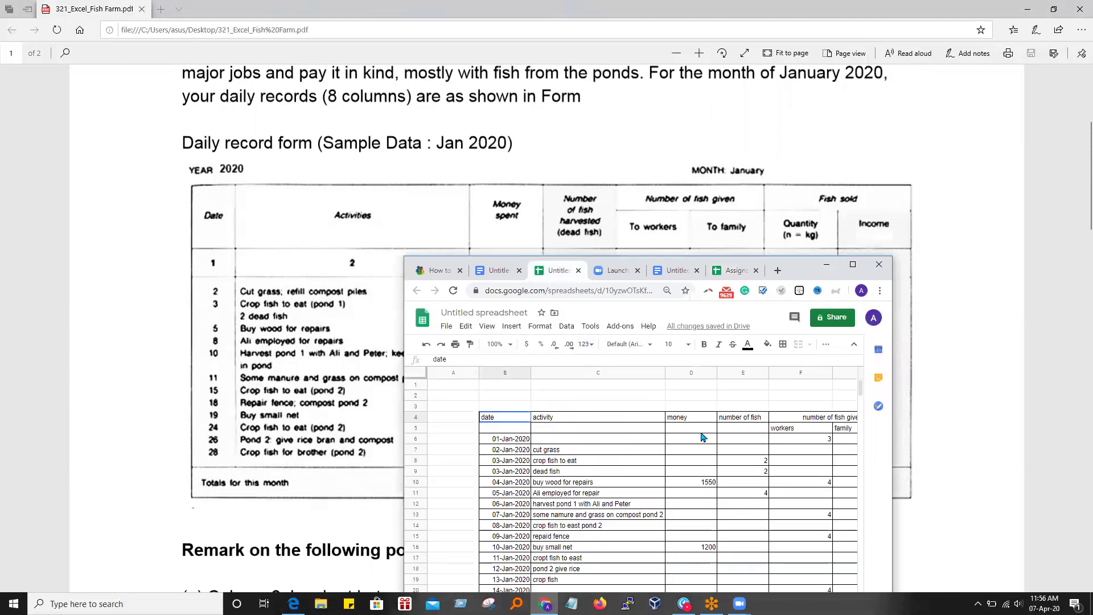
mouse_move(780, 437)
mouse_down()
mouse_move(862, 421)
mouse_move(752, 423)
mouse_up()
key(ctrl+c)
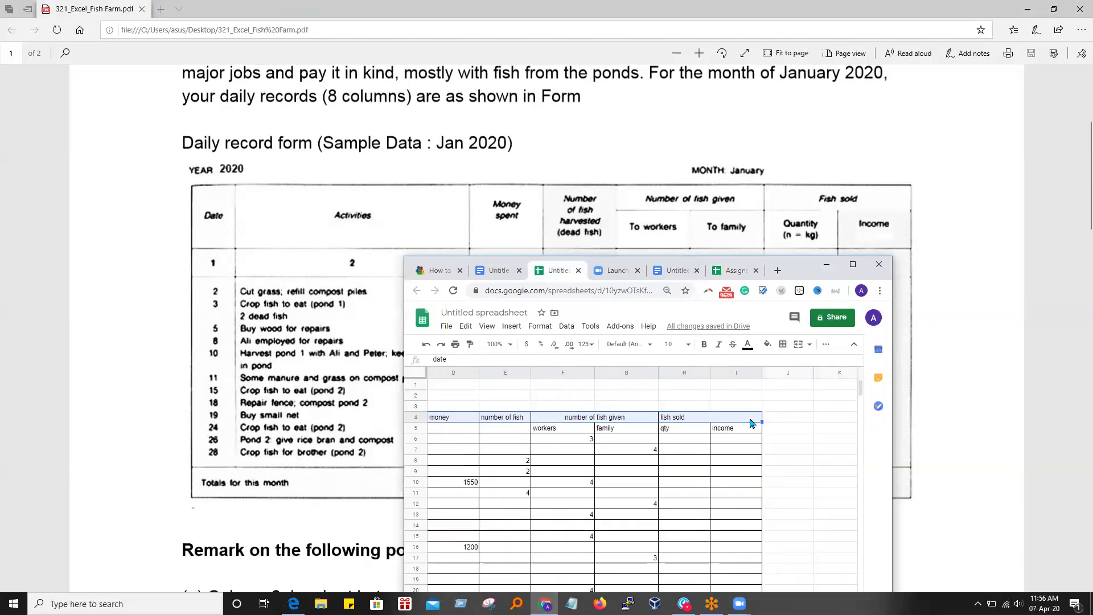
click(735, 270)
click(505, 410)
key(ctrl+v)
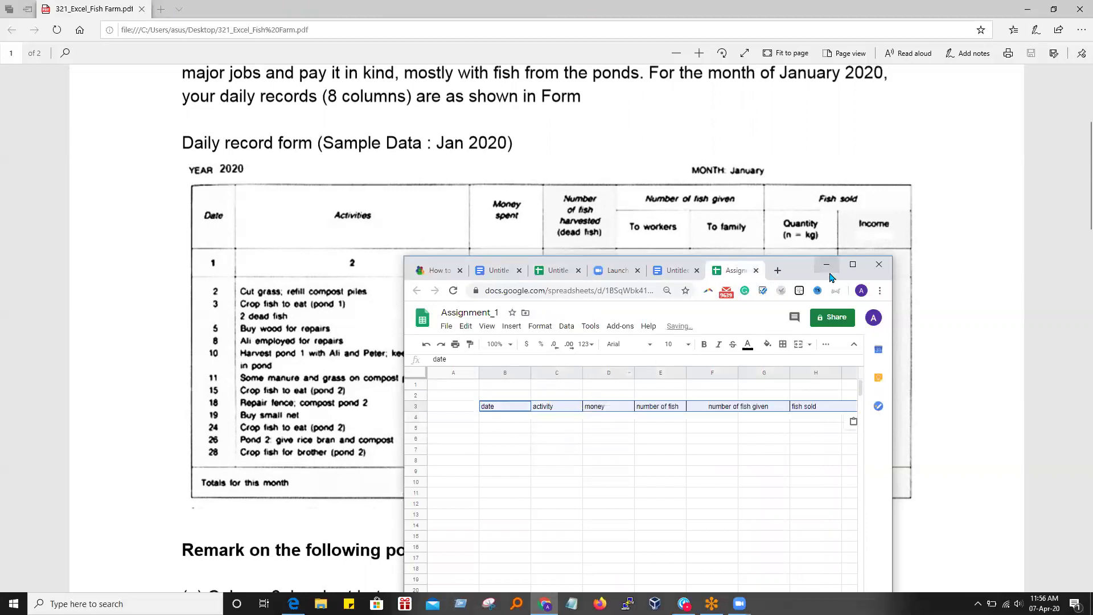
click(659, 451)
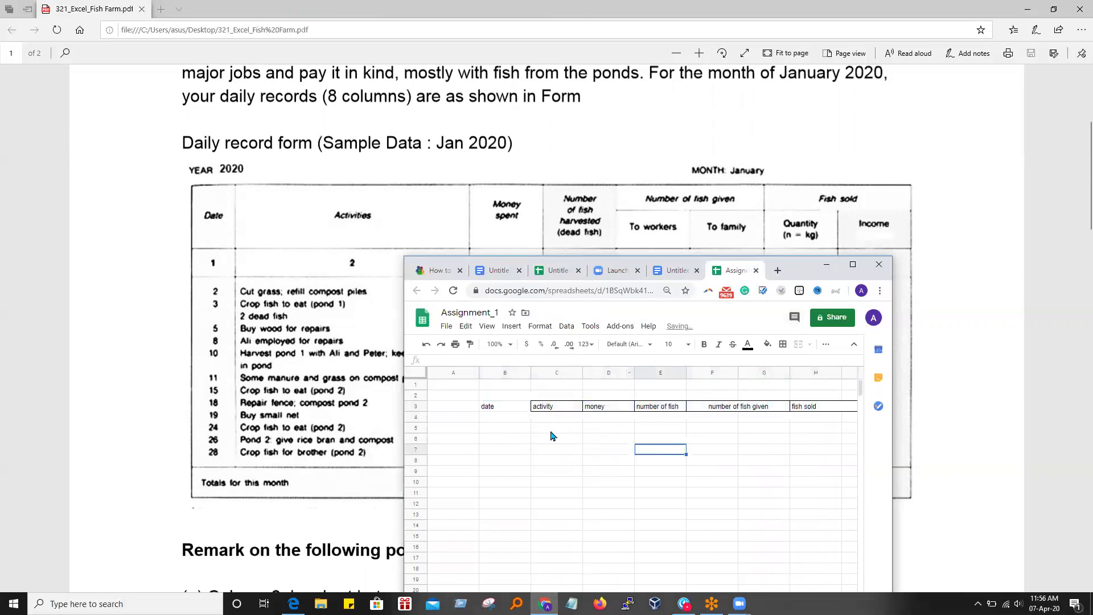
click(501, 406)
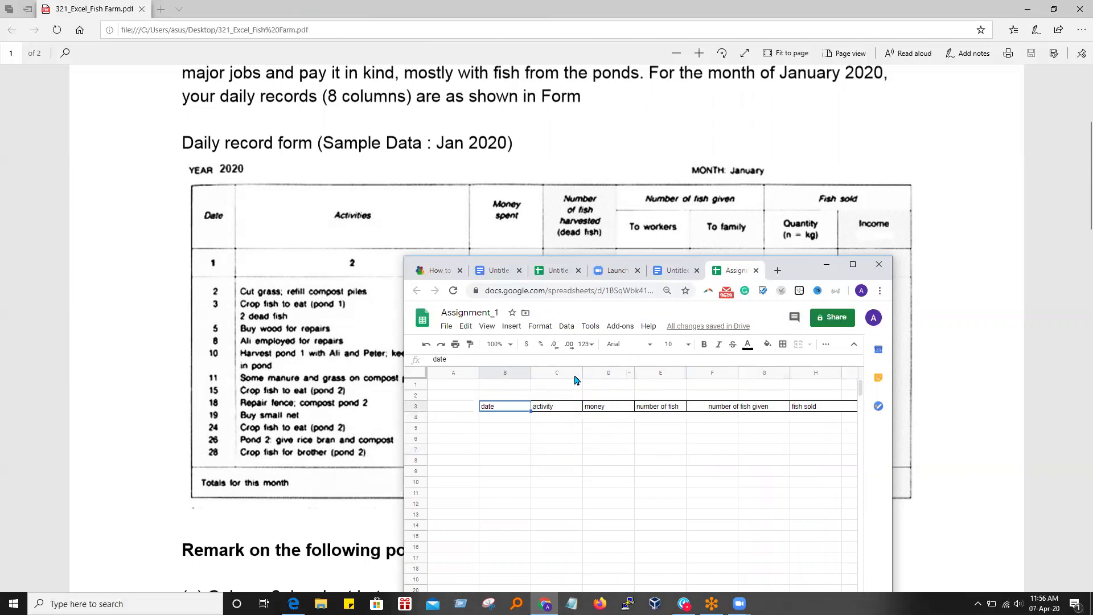
click(538, 430)
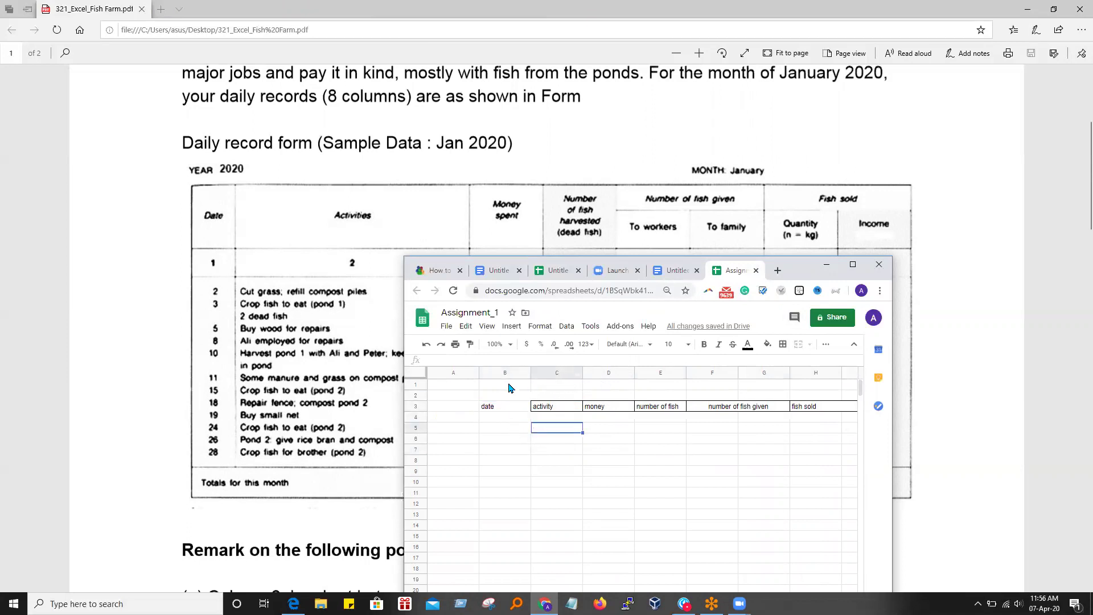
- Check the date column in the Untitled fish table, then reselect B3 in Assignment_1
click(561, 271)
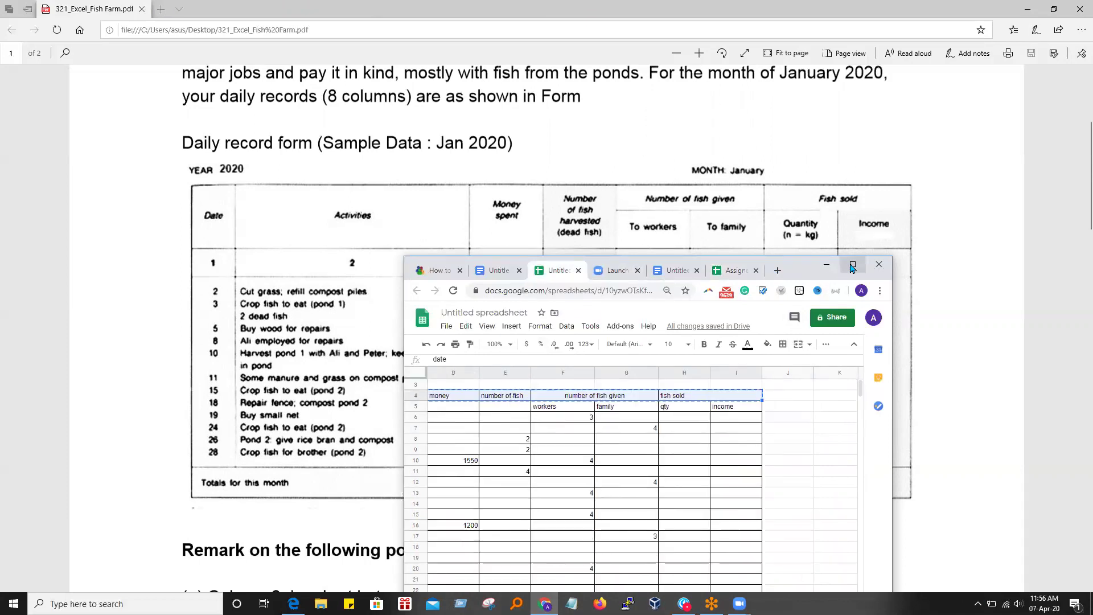
click(519, 419)
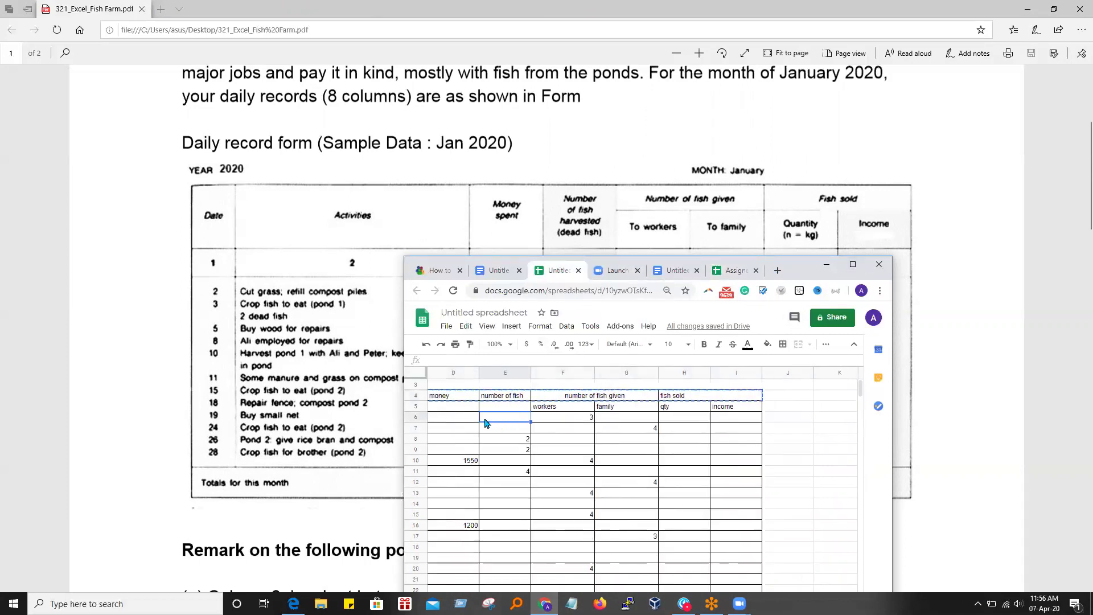
click(472, 410)
key(Home)
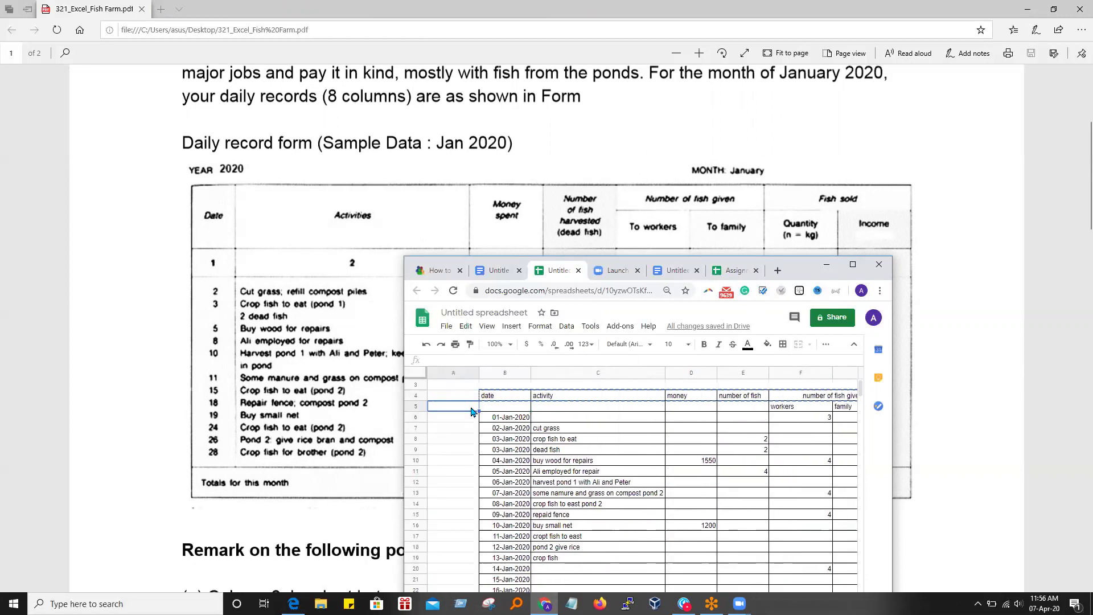
key(Right)
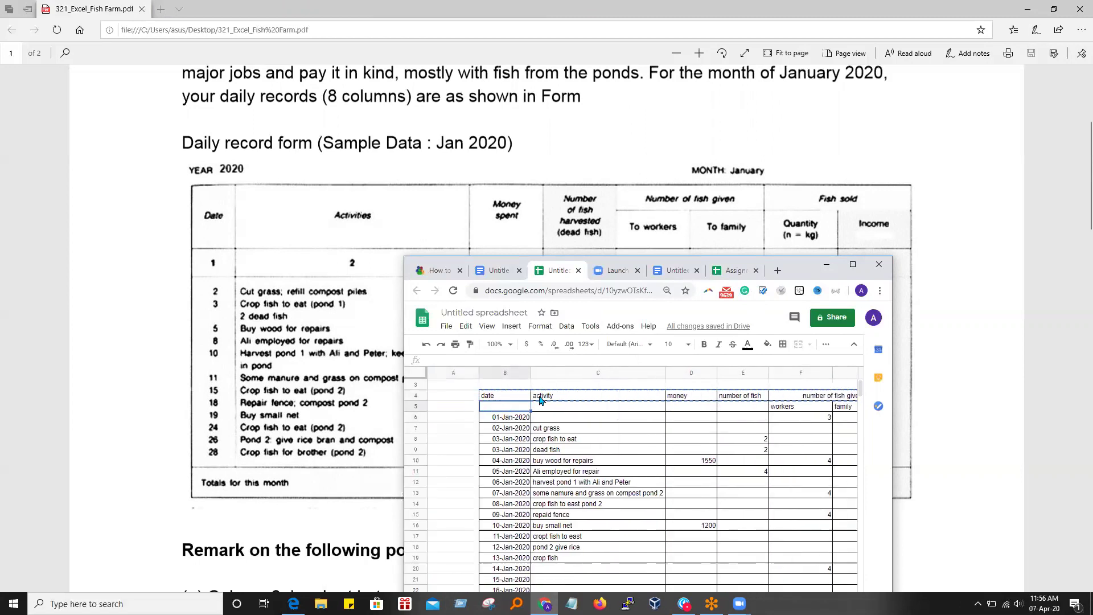
click(736, 271)
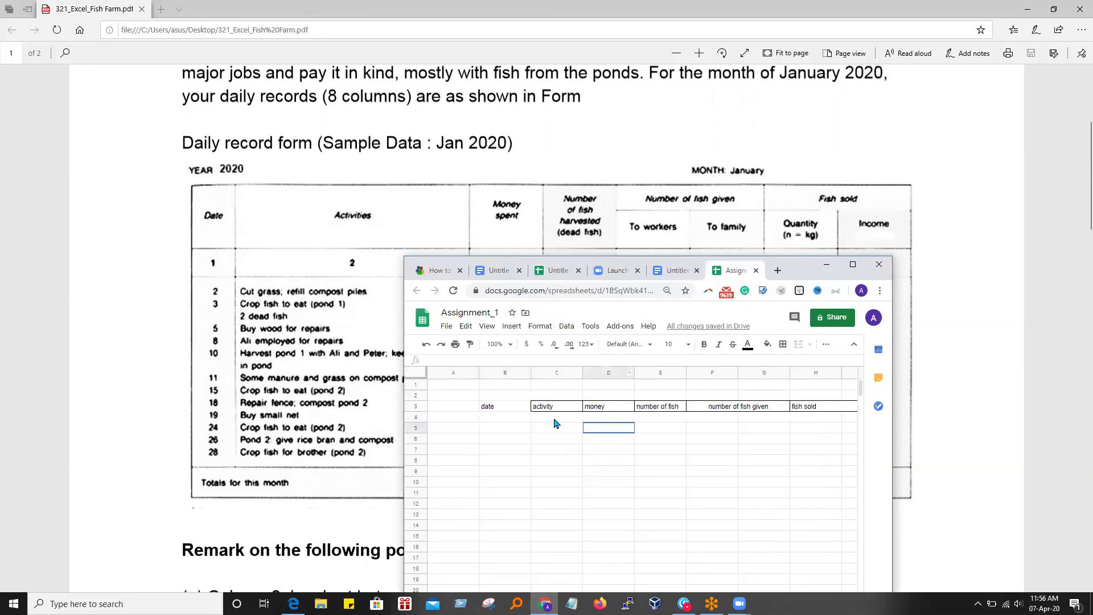
click(498, 409)
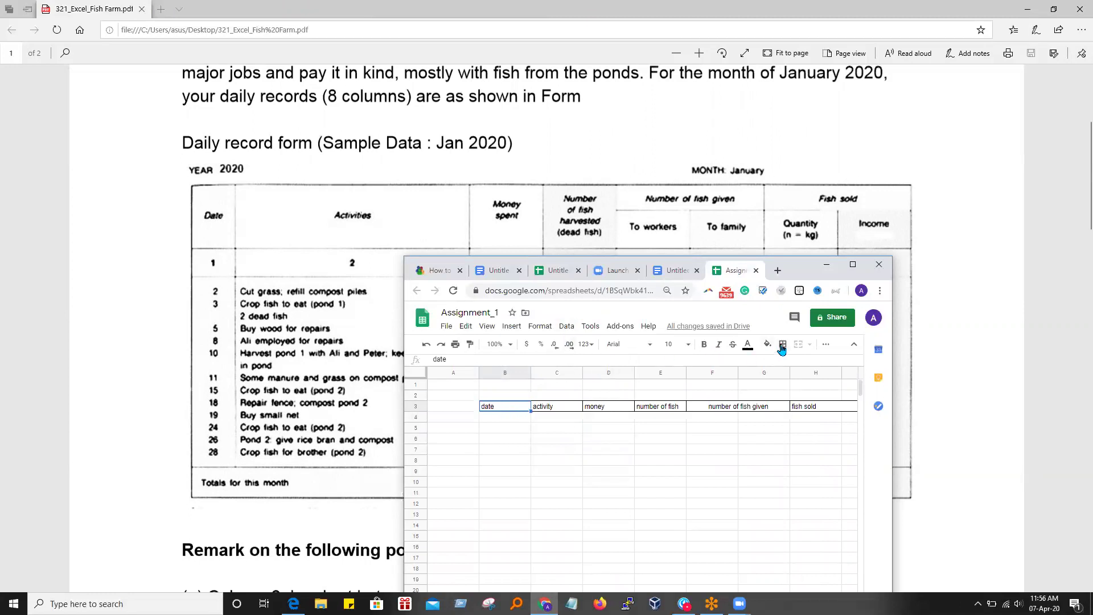
click(852, 266)
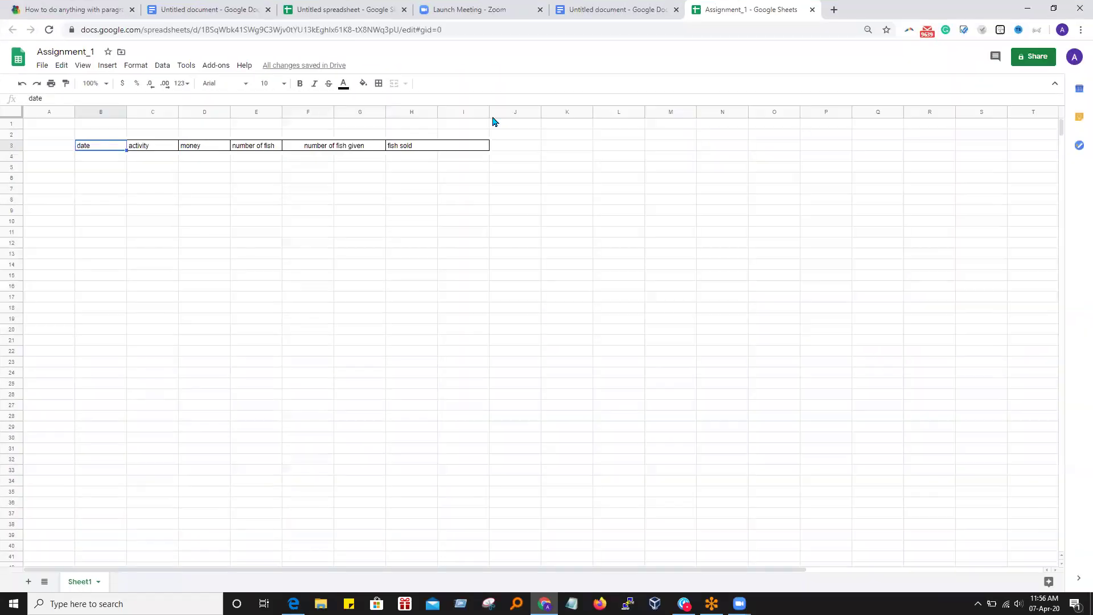
click(192, 190)
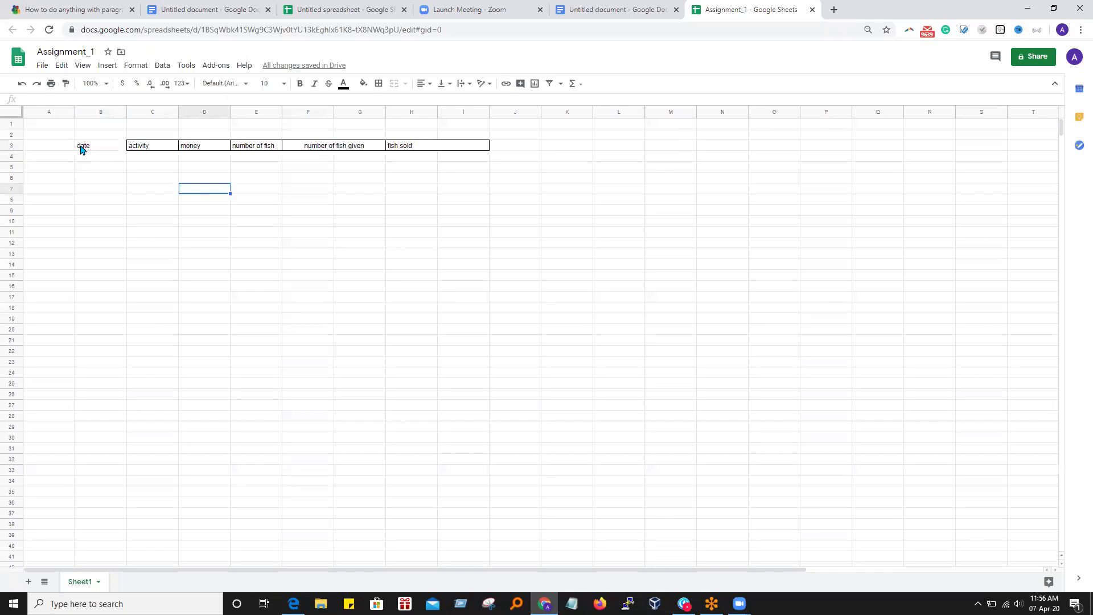
click(94, 149)
click(299, 280)
click(98, 148)
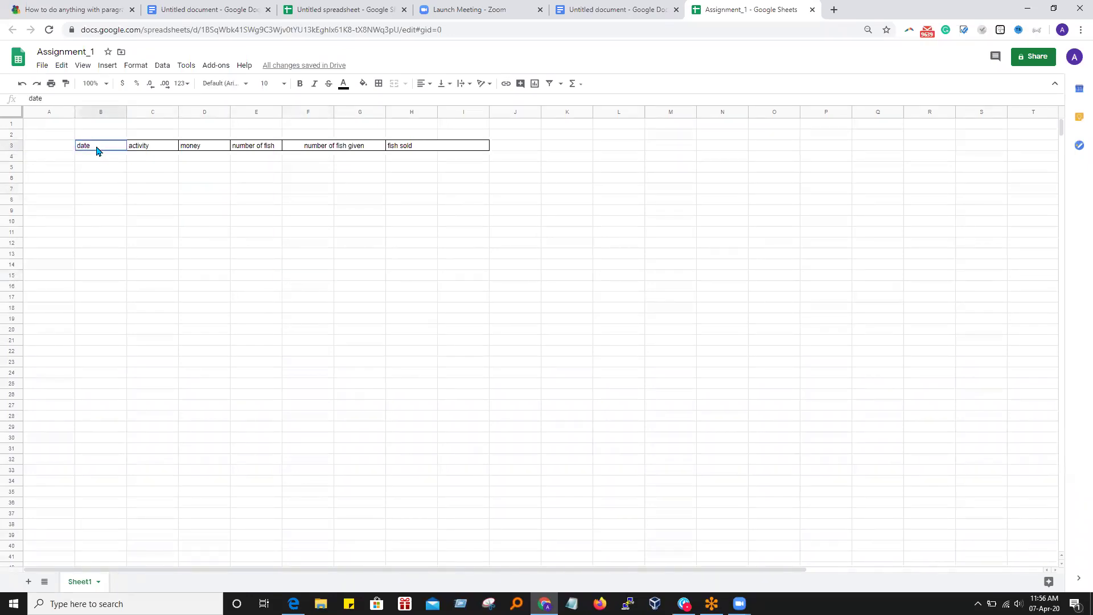
click(378, 84)
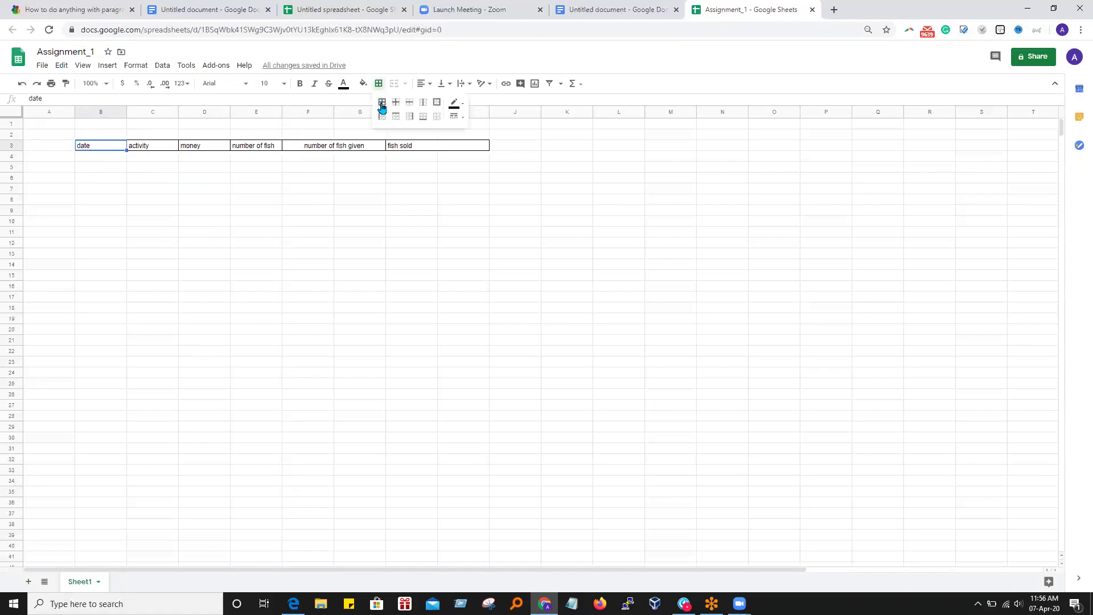
click(381, 109)
click(298, 299)
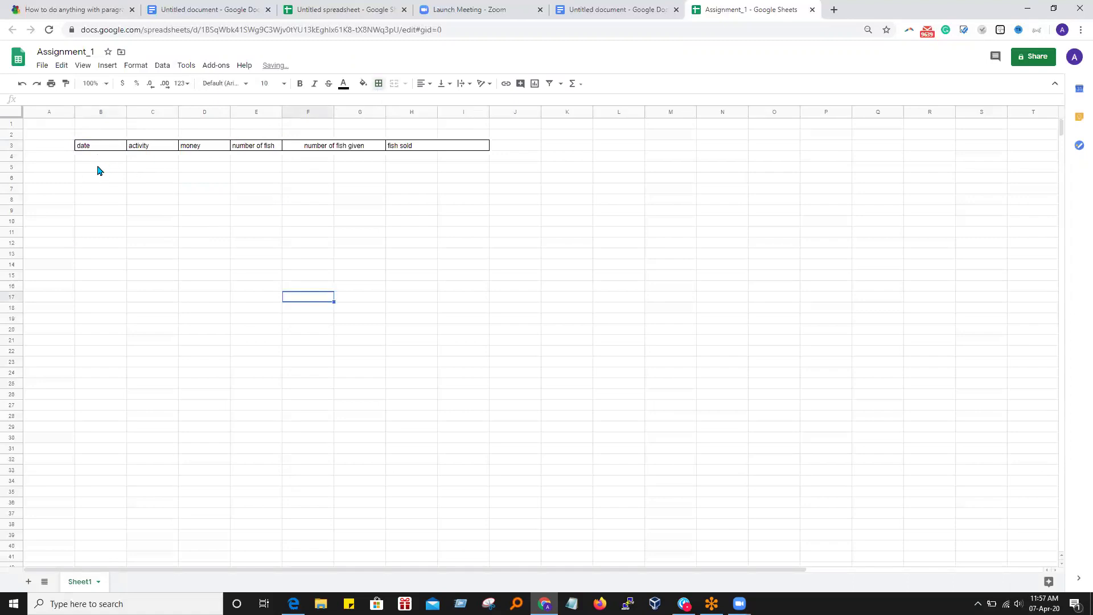
click(98, 166)
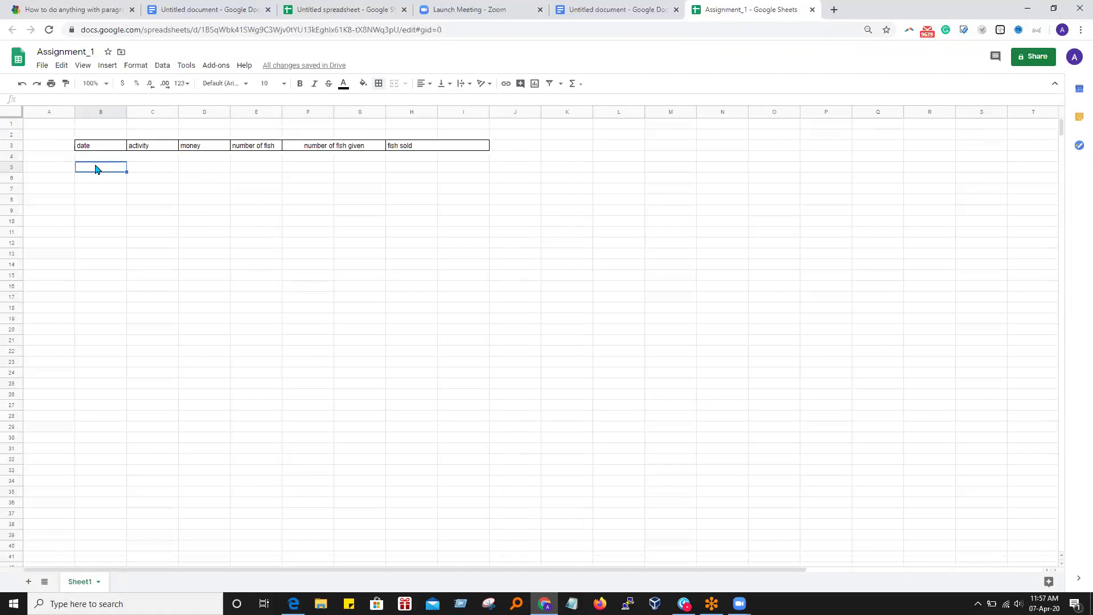
- Enter 01-Jan-2020 in B5 and fill the dates down to 21-Jan-2020
text(01-Jan-2020)
key(Return)
scroll(96, 168, down, 1)
click(137, 171)
click(111, 150)
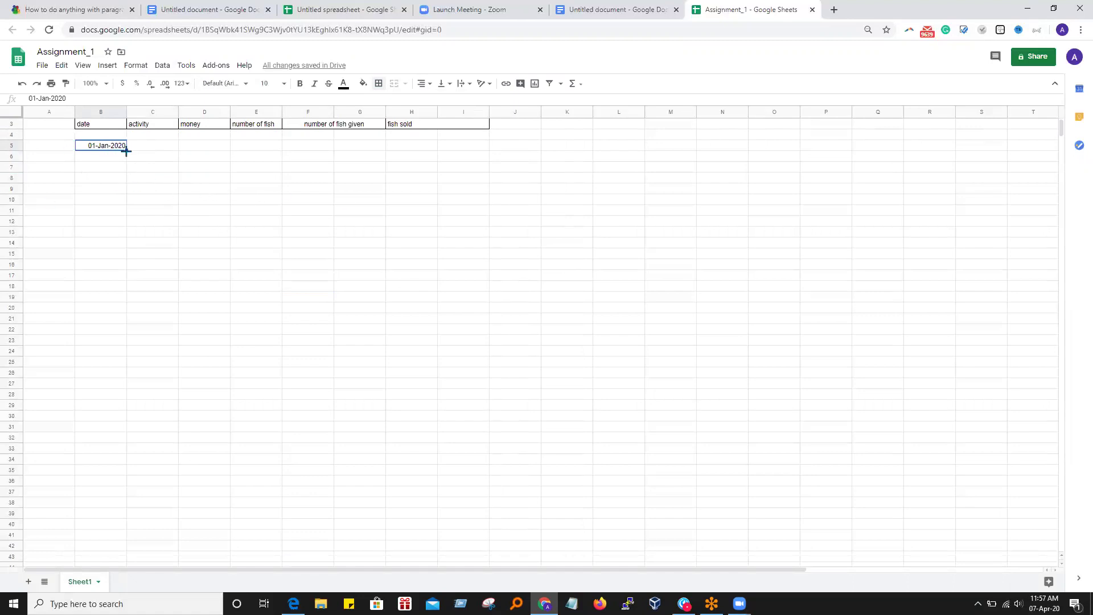
mouse_move(128, 150)
mouse_down()
mouse_move(115, 367)
mouse_move(131, 368)
mouse_up()
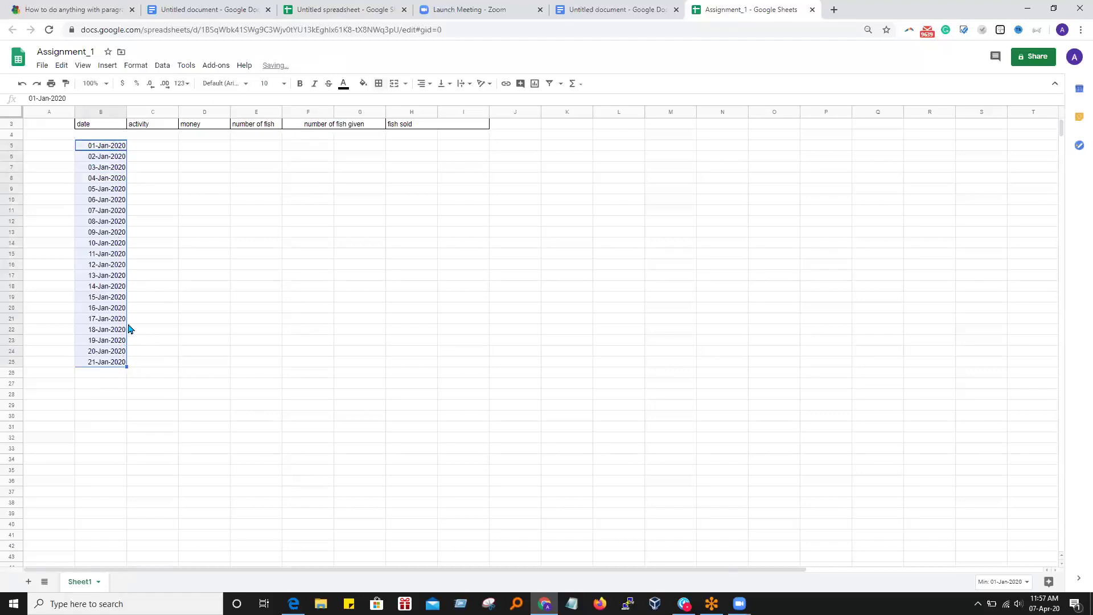
click(186, 385)
click(105, 149)
key(ctrl+Down)
- Extend the date series through 31-Mar-2020 and delete the extra 01-Apr-2020 cell
mouse_move(124, 367)
mouse_down()
mouse_move(121, 454)
mouse_move(186, 469)
mouse_up()
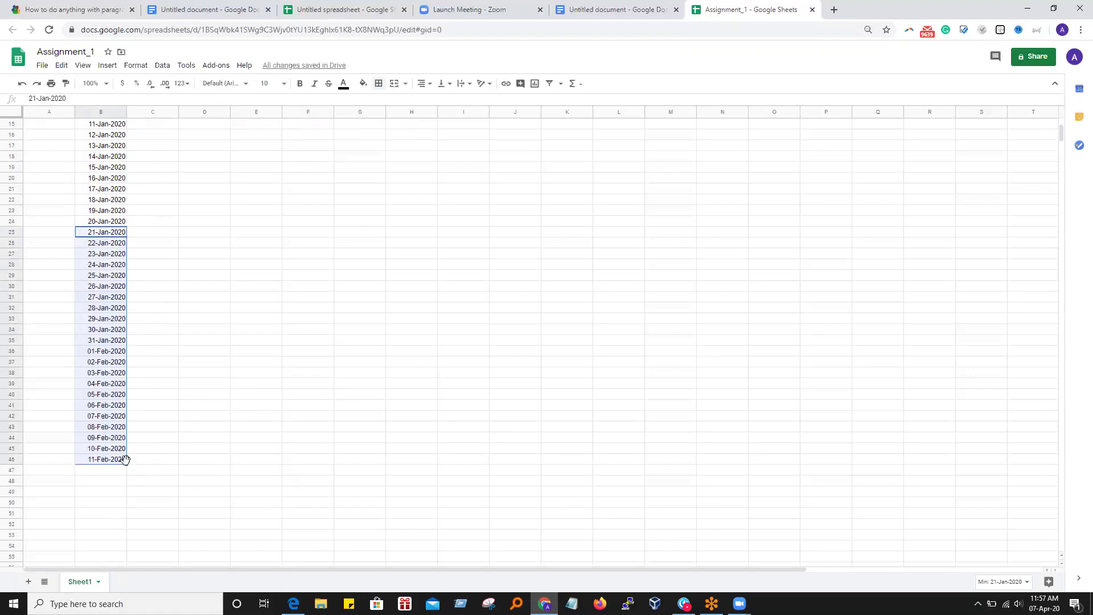
drag(126, 465, 126, 465)
mouse_move(126, 465)
mouse_down()
mouse_move(116, 561)
mouse_move(154, 506)
mouse_move(130, 542)
mouse_move(132, 514)
mouse_move(127, 560)
mouse_up()
click(175, 494)
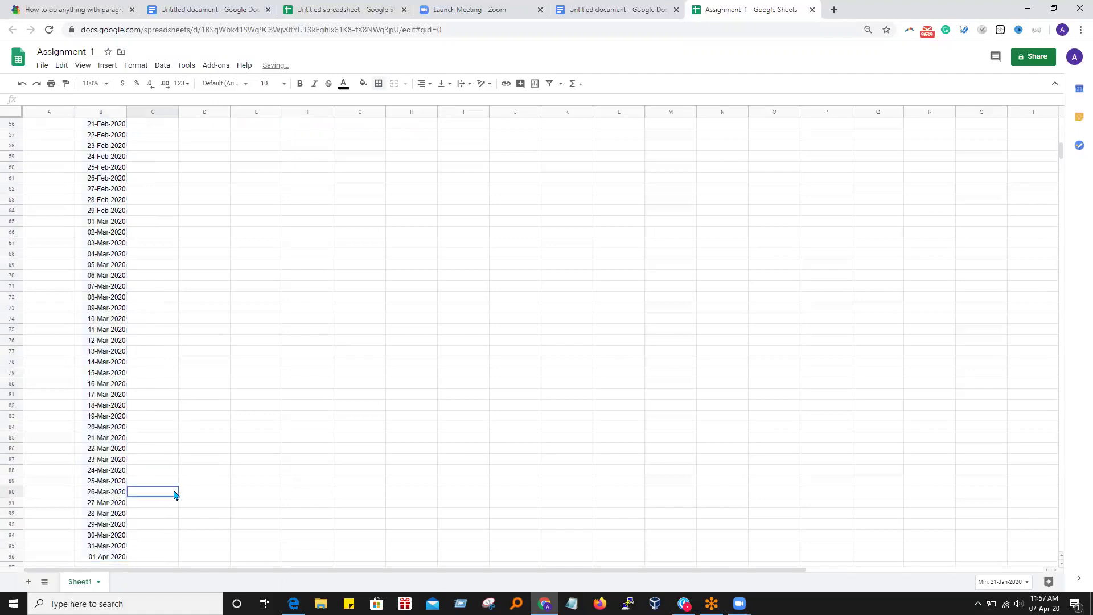
scroll(175, 494, down, 1)
click(117, 504)
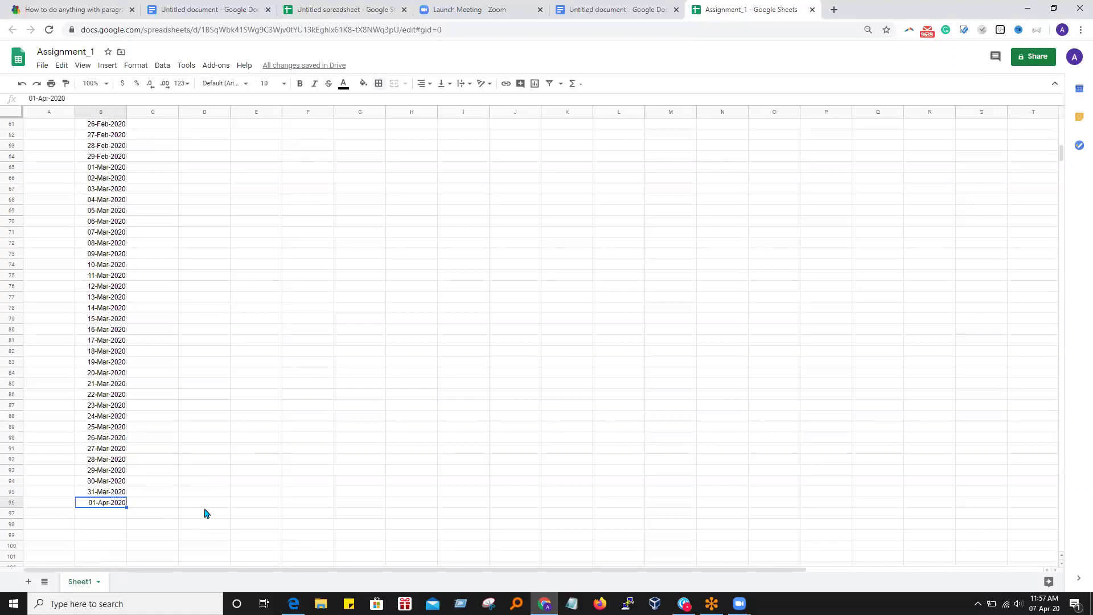
key(Delete)
scroll(231, 483, up, 10)
scroll(230, 485, up, 8)
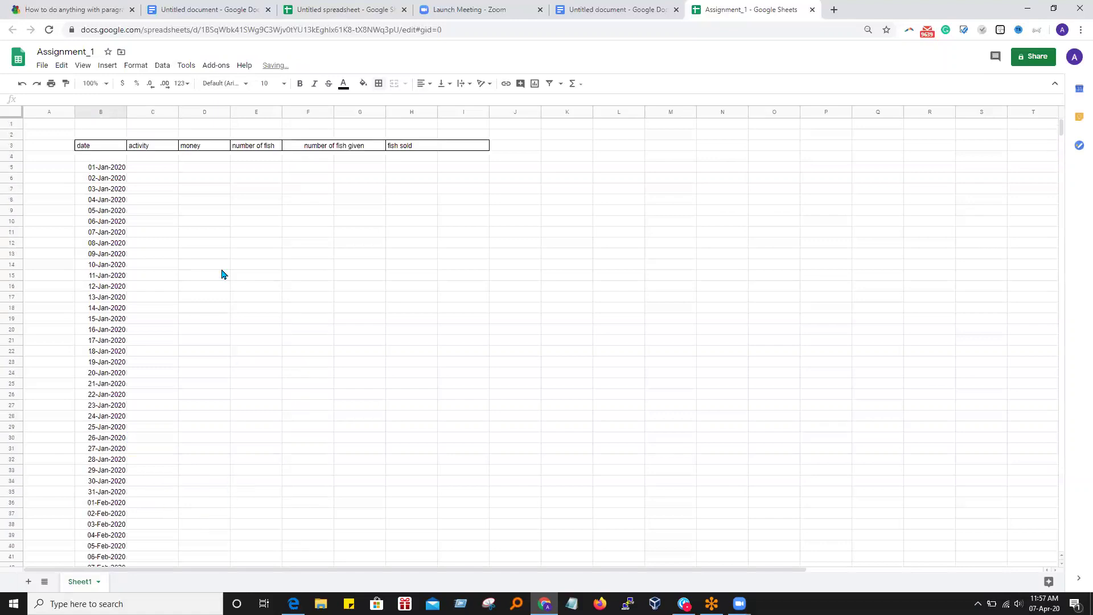
- Check the PDF's daily record form, then return to the activity column in the sheet
click(150, 172)
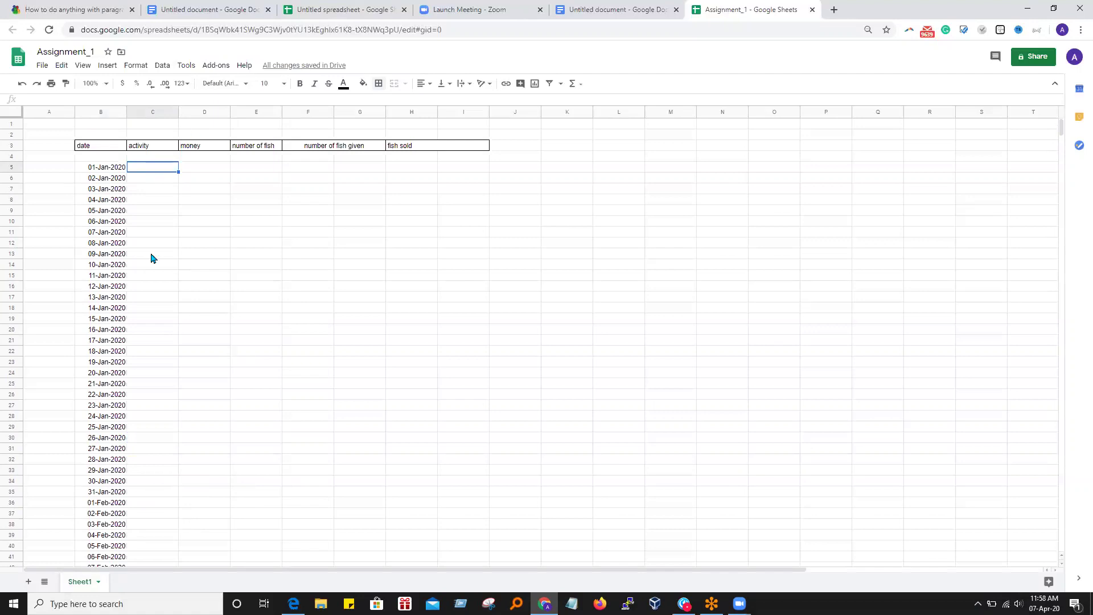
click(293, 603)
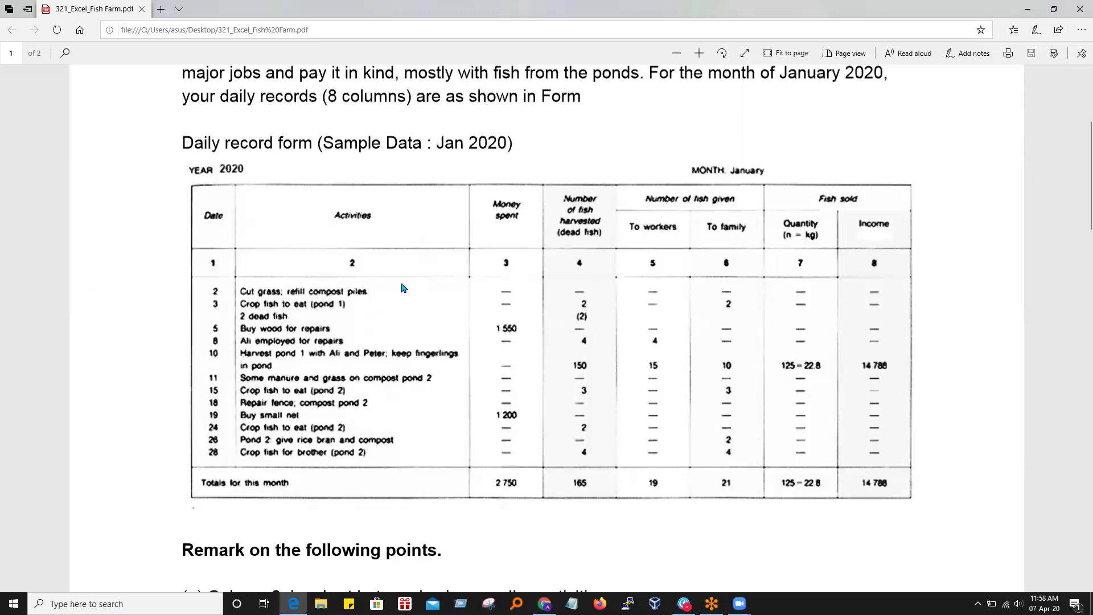
click(1028, 9)
click(171, 190)
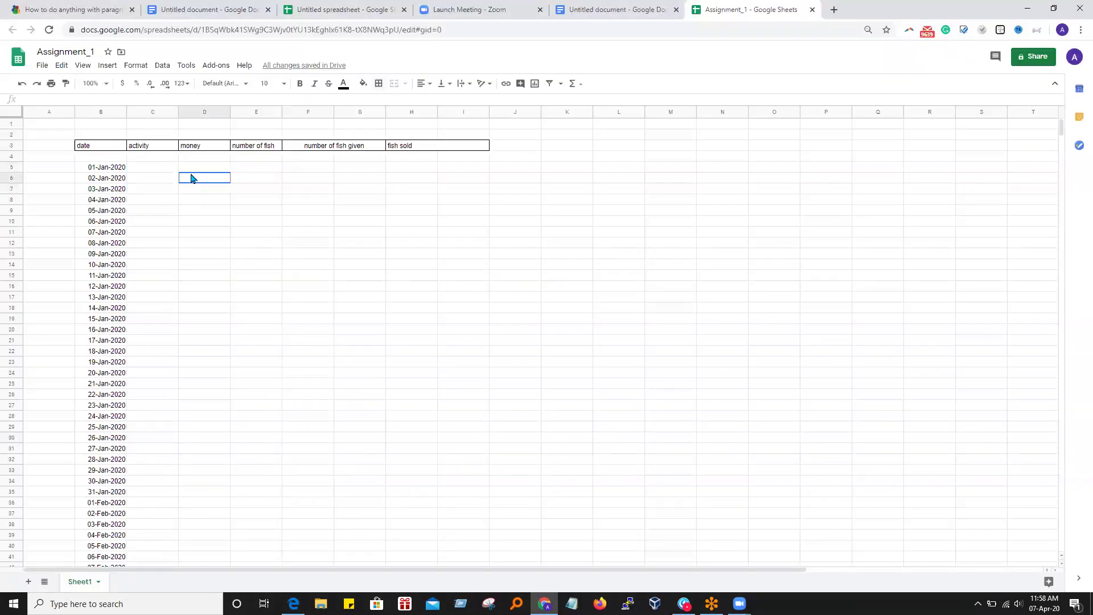
click(156, 182)
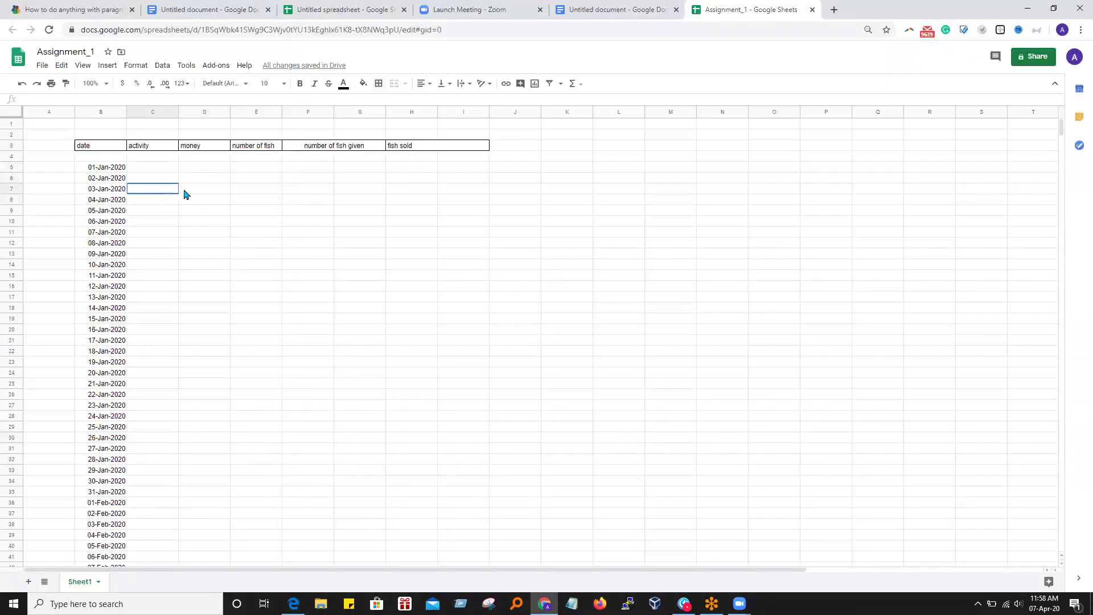
key(Up)
key(Right)
- Enter Activity1 in C6 and copy it to C10, editing it to Activity5
click(149, 181)
text(A)
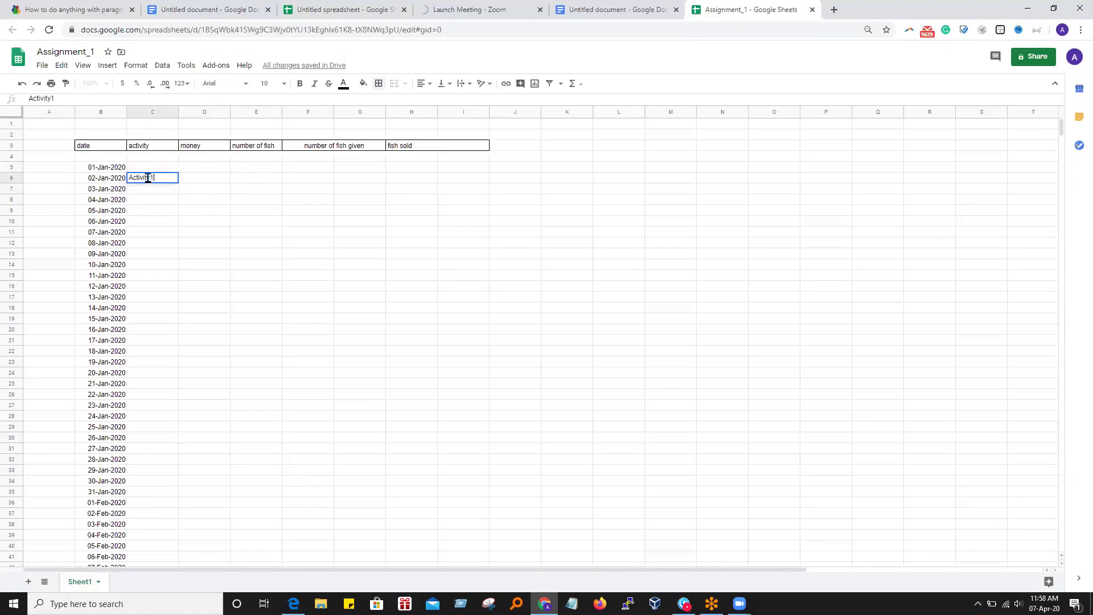
click(171, 244)
click(151, 179)
key(ctrl+c)
click(153, 225)
key(ctrl+v)
double_click(156, 223)
text(5)
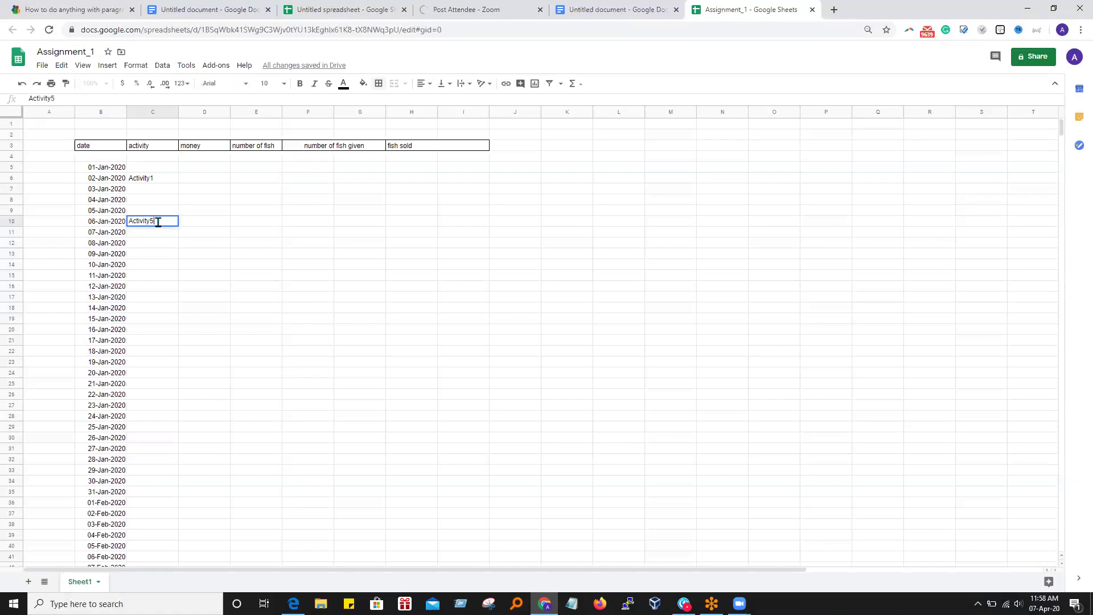
click(256, 296)
- Enter money amounts 45 in D6 and 4 in D9, D16 and D26
click(198, 181)
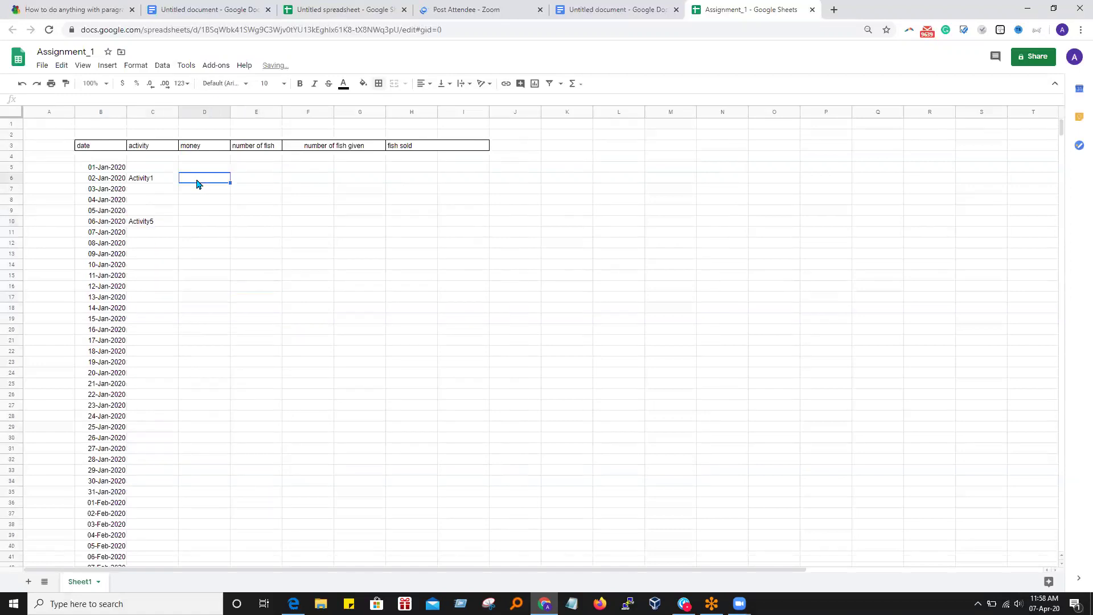
text(45)
click(202, 211)
text(4)
click(196, 286)
text(4)
click(197, 373)
click(219, 393)
text(4)
click(295, 179)
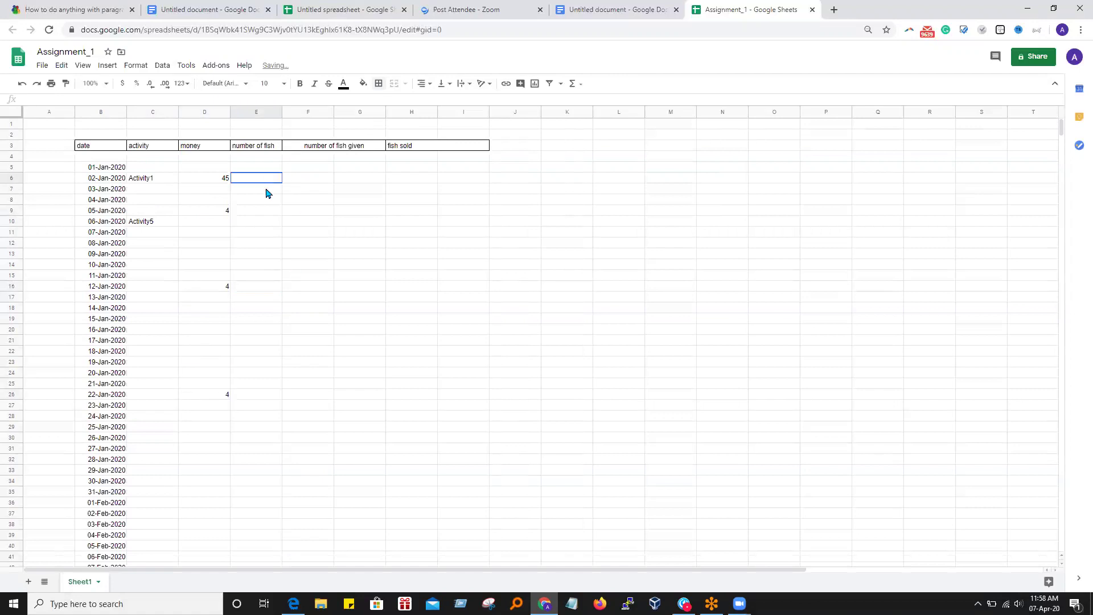
click(265, 223)
- Unmerge the 'number of fish given' header in F3:G3 and bring up the Fish Farm PDF
click(329, 150)
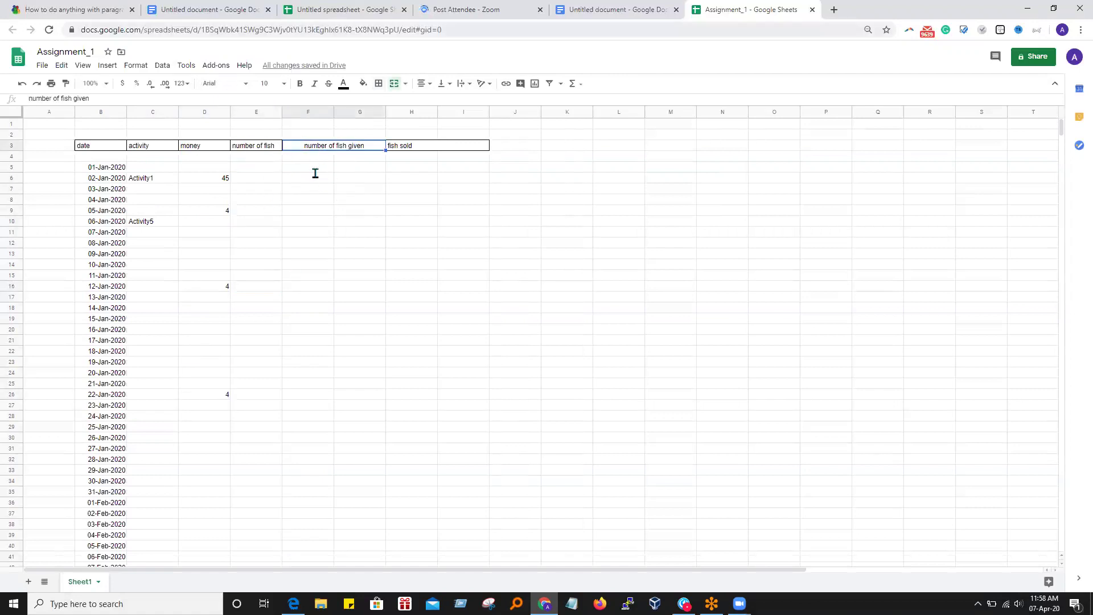
click(358, 298)
click(333, 149)
click(394, 83)
click(422, 147)
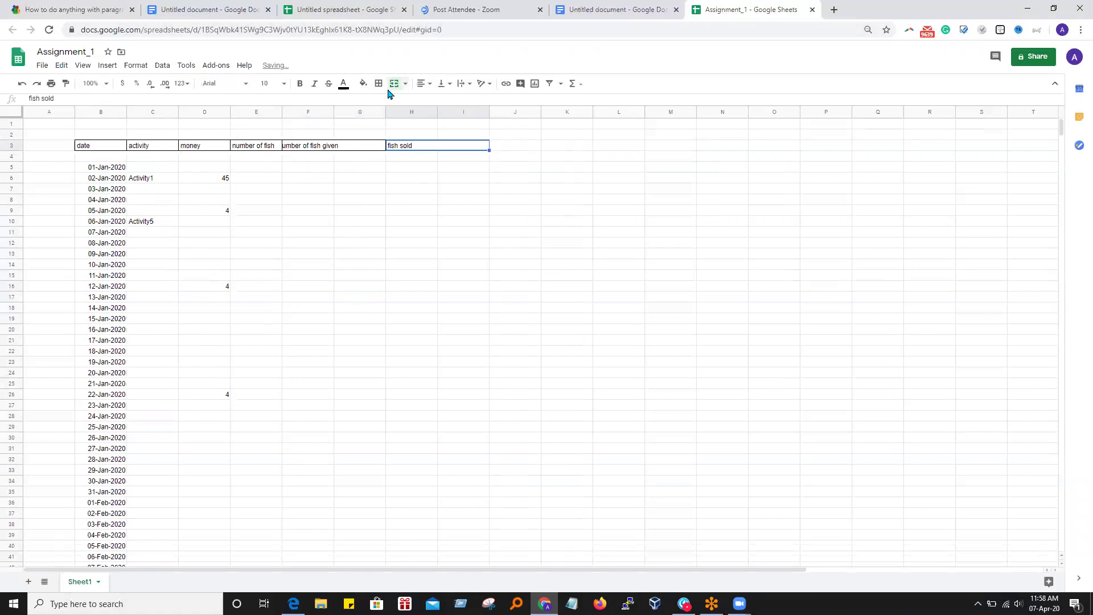
click(341, 300)
click(333, 179)
click(332, 147)
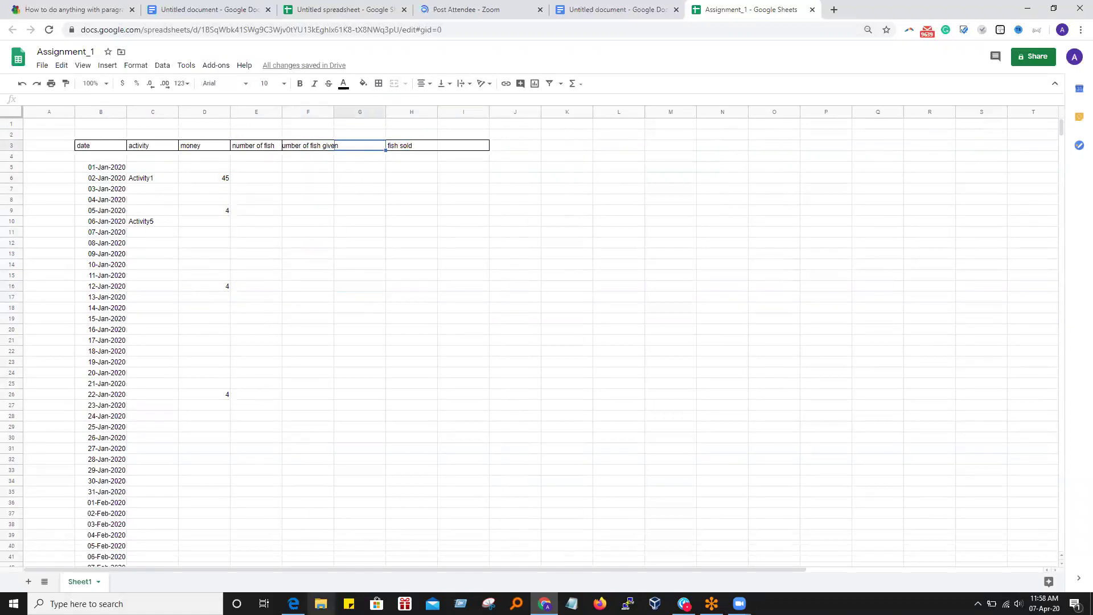
click(293, 604)
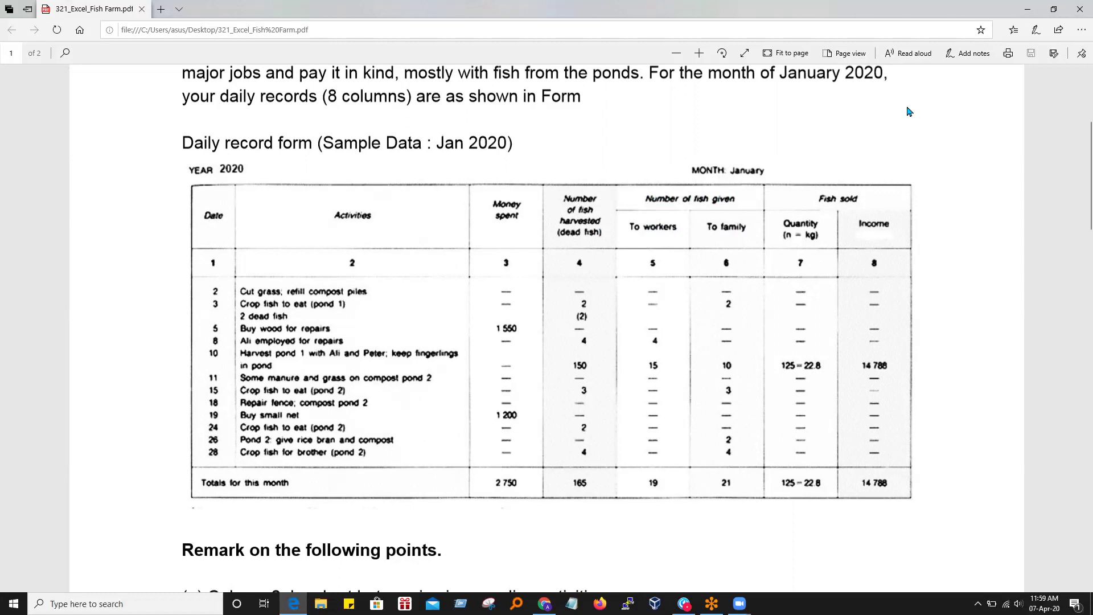
- Merge F3:G3 back into one 'number of fish given' header
key(alt+Tab)
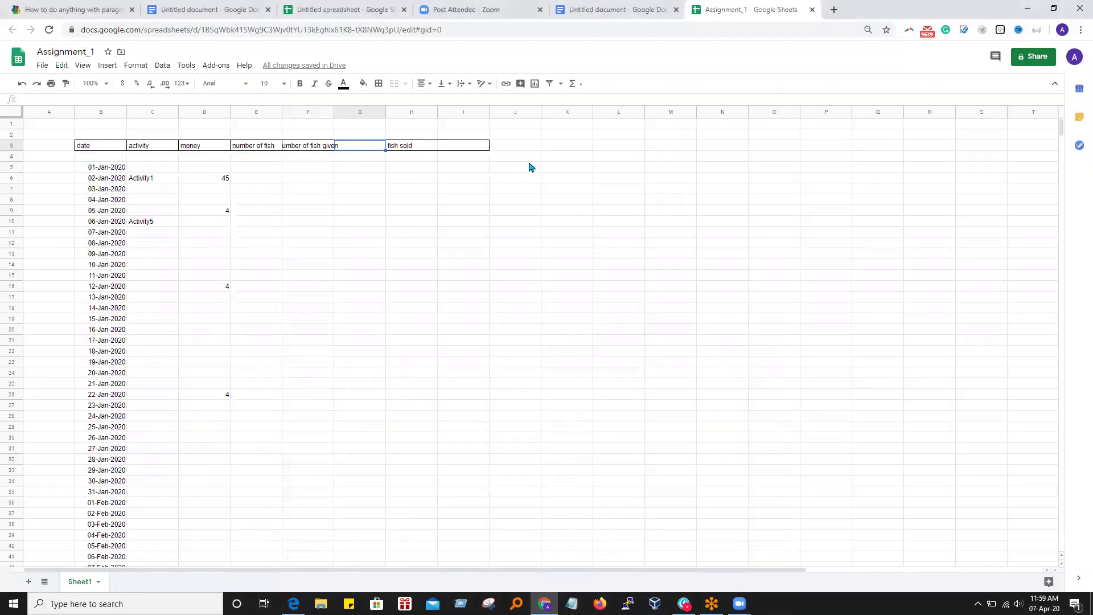
drag(333, 149, 365, 152)
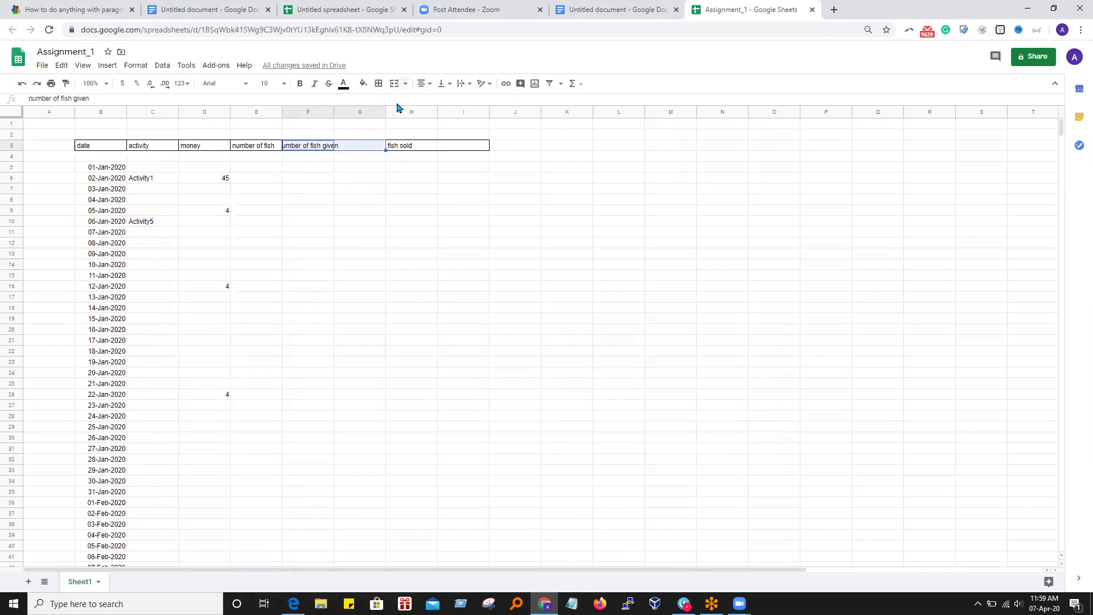
click(394, 84)
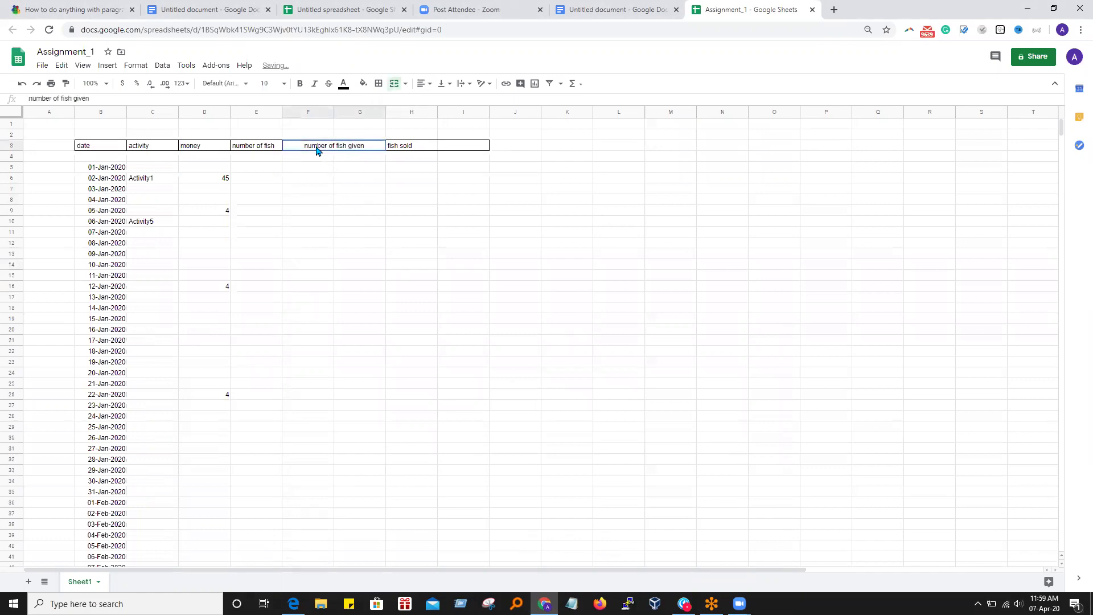
- Add subheadings 'To Workers' in F4 and 'to Family' in G4, then select B4:I4
click(406, 202)
click(320, 162)
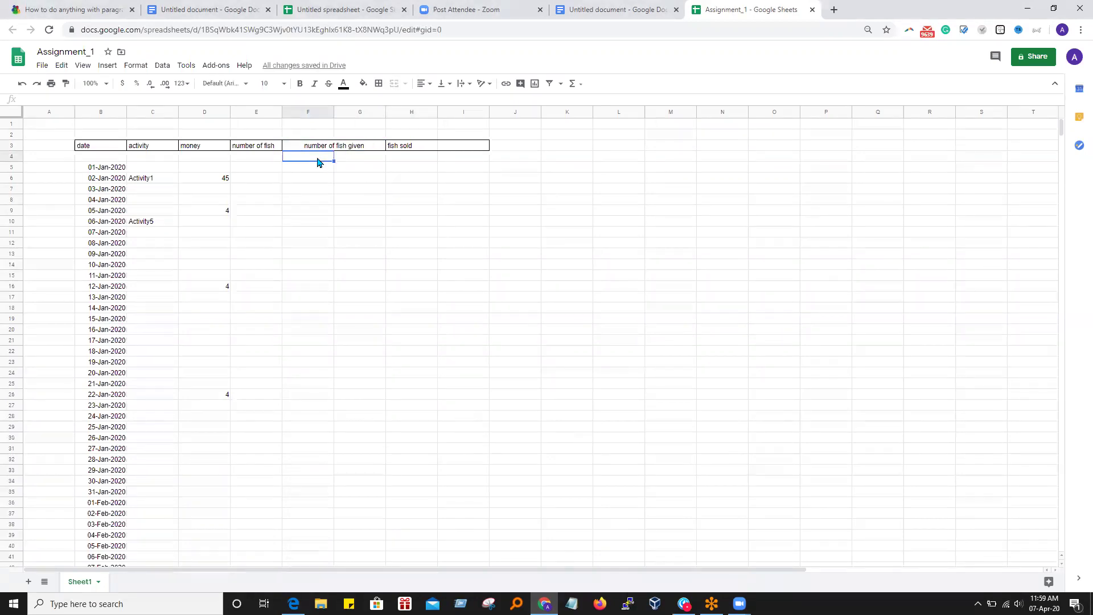
text(To Workers)
click(365, 160)
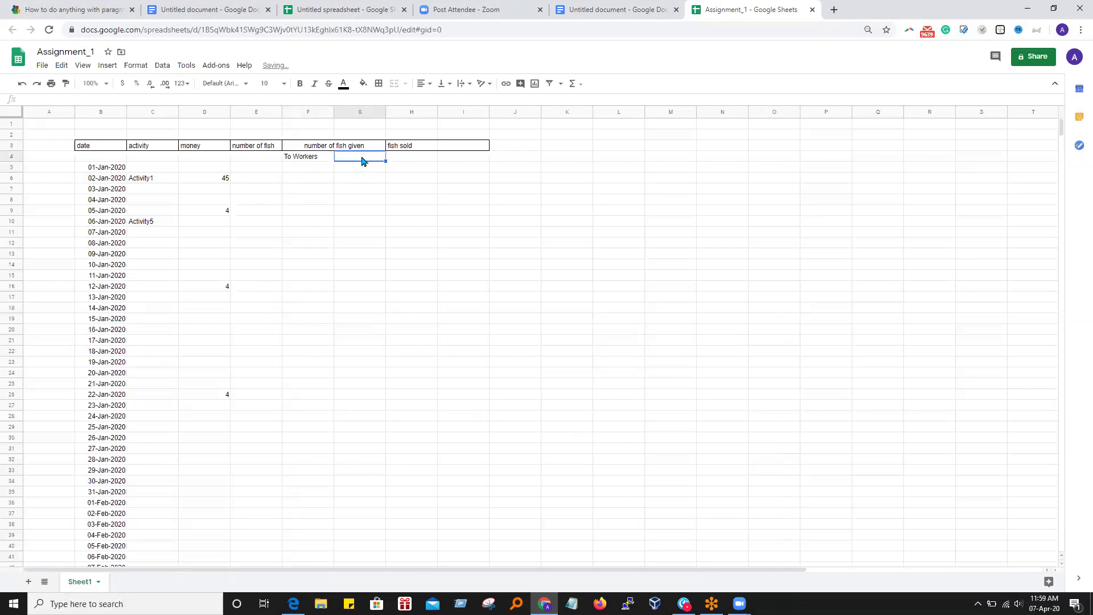
double_click(362, 158)
text(to Family)
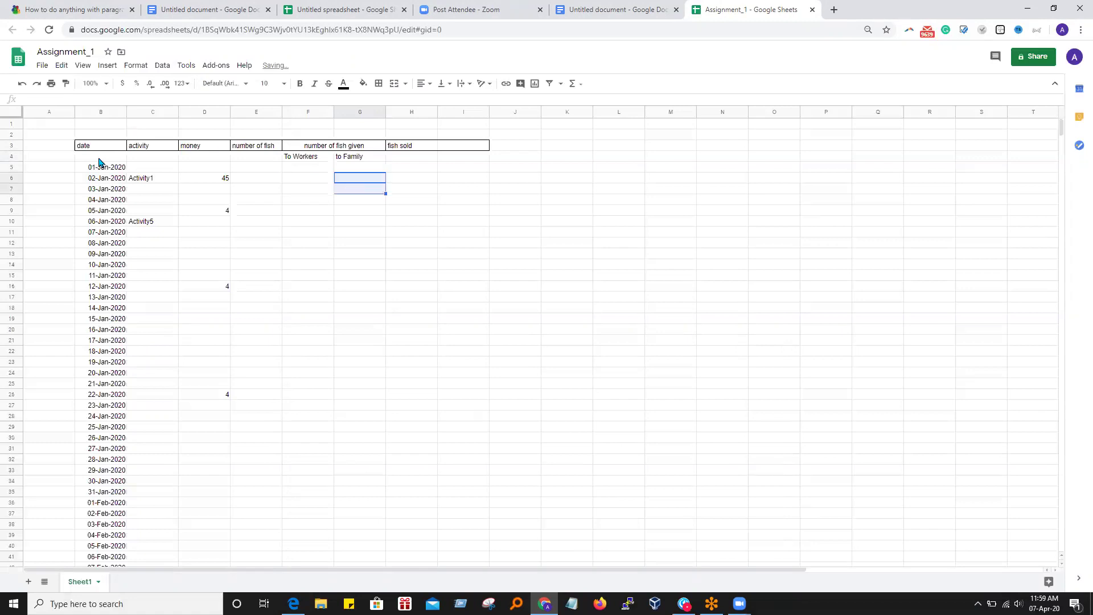
drag(99, 158, 464, 158)
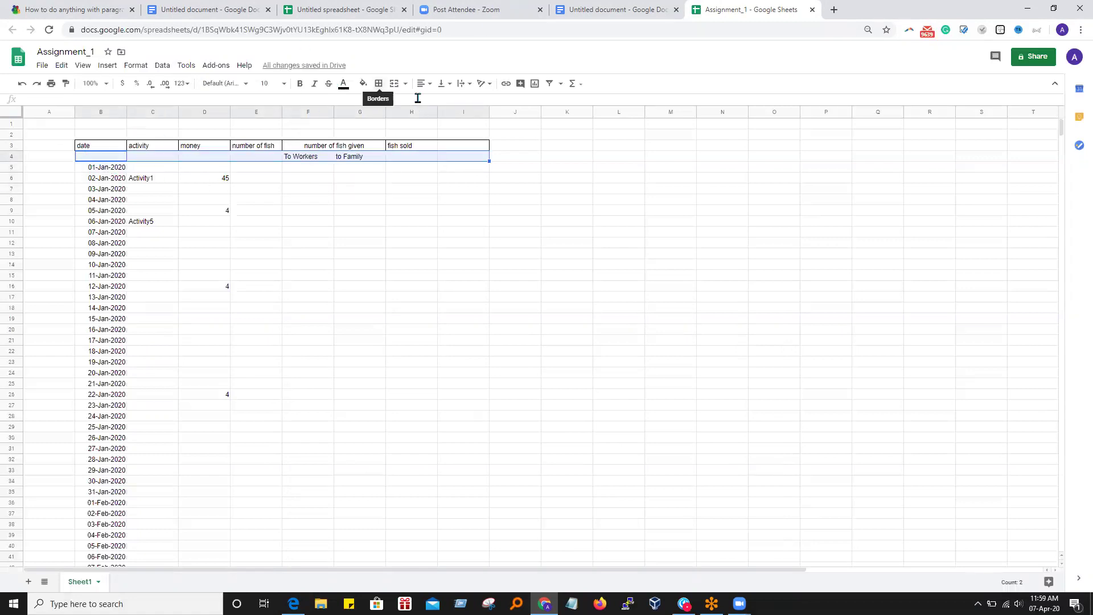
- Apply All borders to the subheading row B4:I4
click(379, 83)
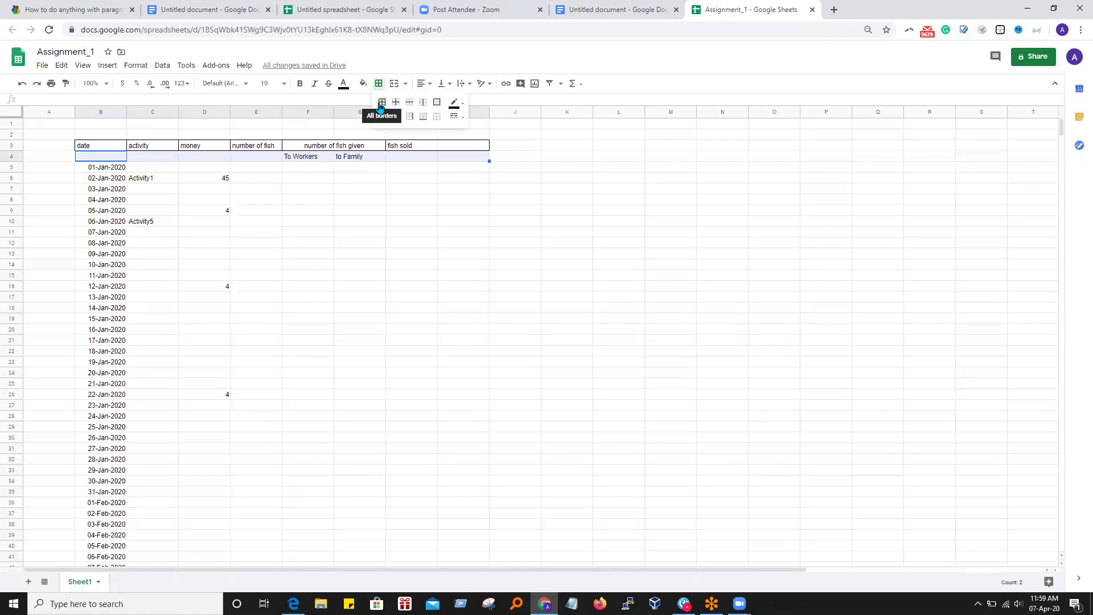
click(381, 107)
click(344, 285)
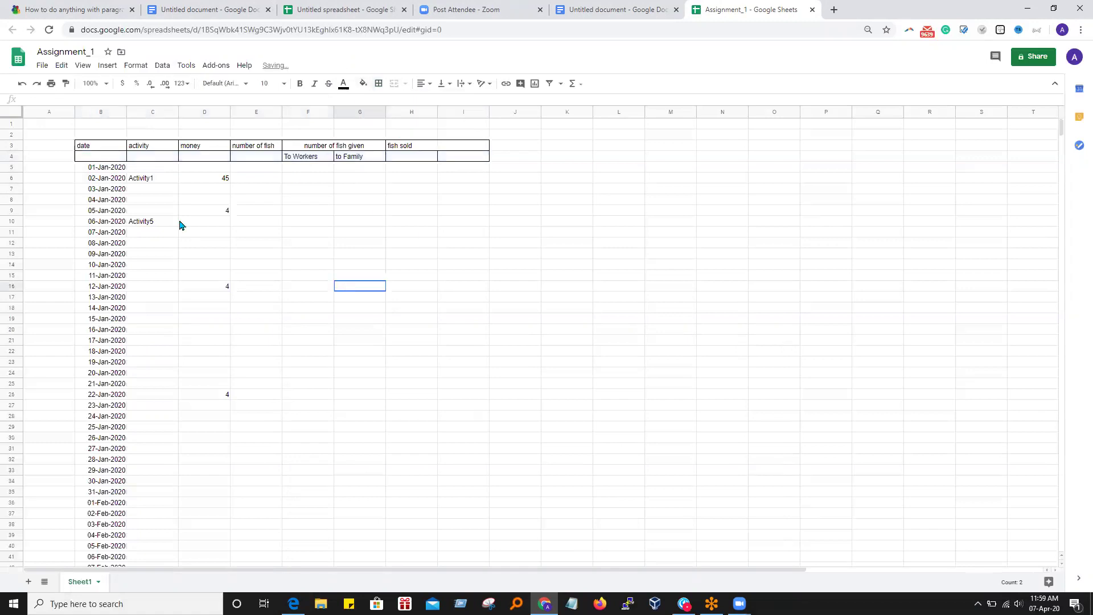
- Apply All borders to the January rows B5:H35, 01-Jan to 31-Jan-2020
drag(84, 168, 461, 236)
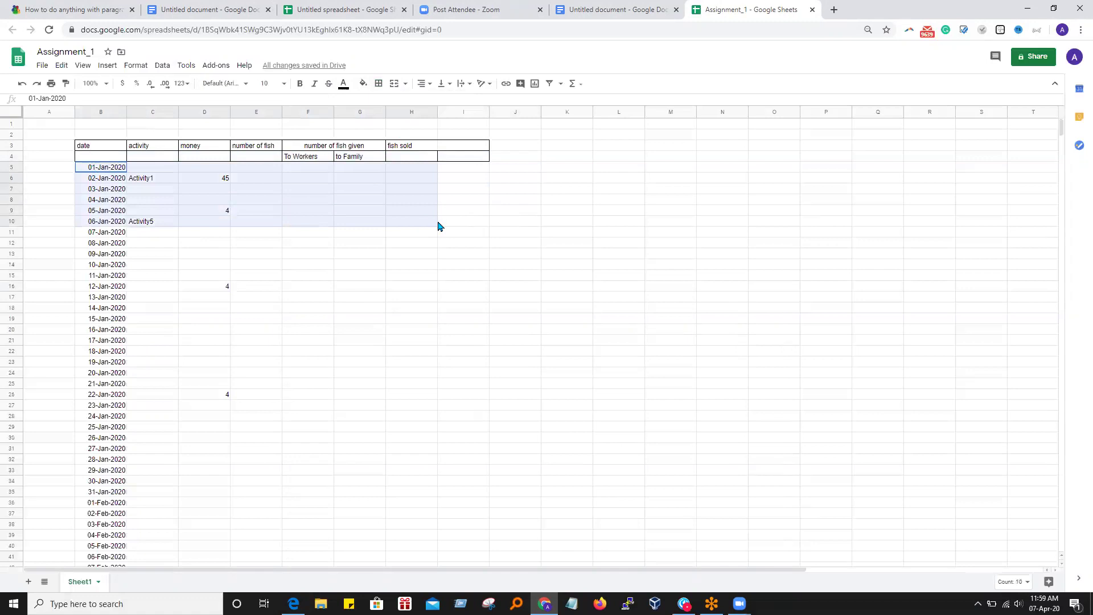
click(400, 285)
scroll(399, 285, down, 1)
drag(296, 152, 424, 358)
scroll(424, 358, down, 5)
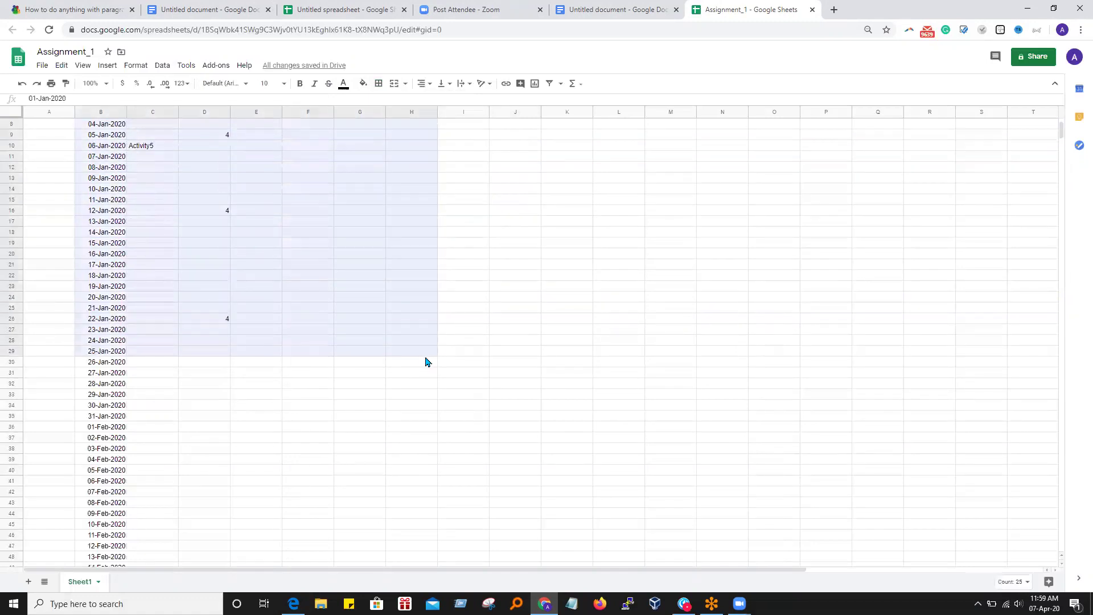
drag(418, 427, 428, 397)
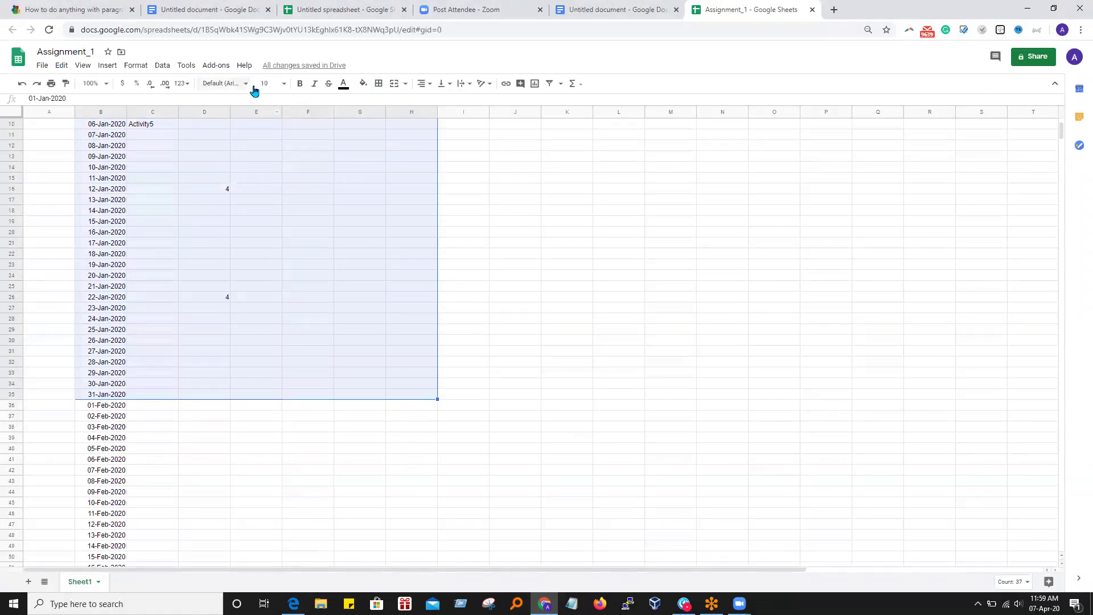
click(379, 83)
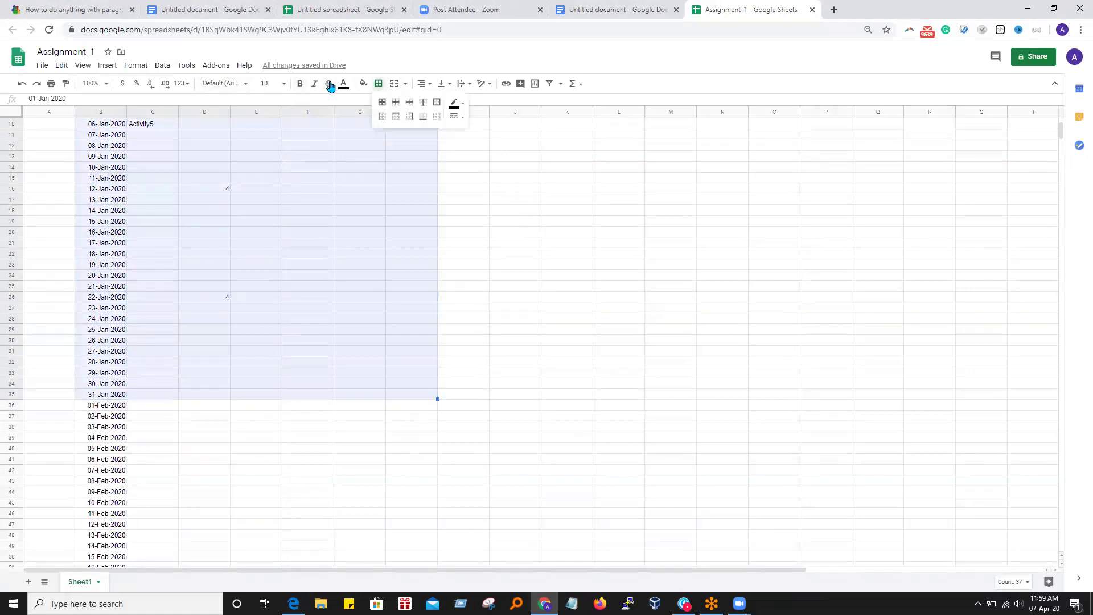
click(382, 101)
scroll(407, 176, up, 3)
click(252, 210)
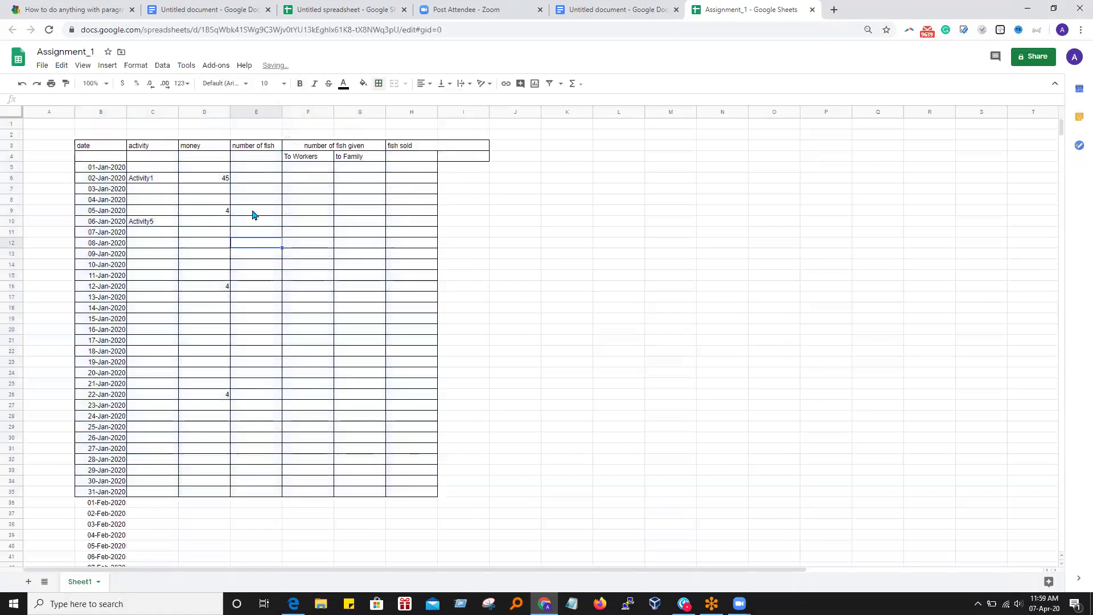
click(296, 209)
- Apply All borders to the last table column I4:I35
click(299, 245)
drag(444, 156, 470, 497)
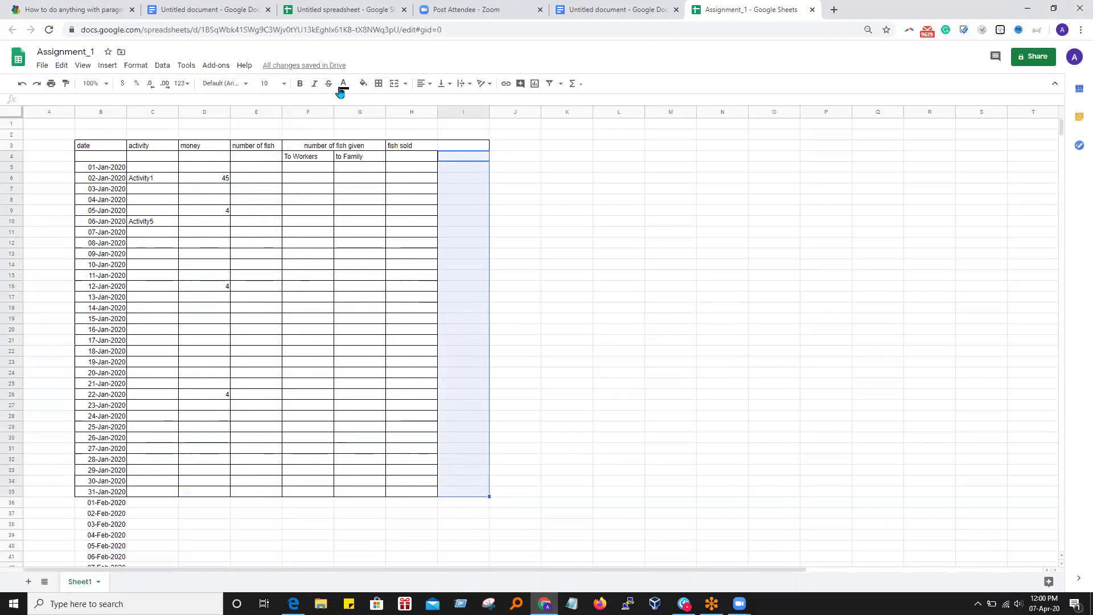
click(379, 83)
click(382, 102)
click(652, 310)
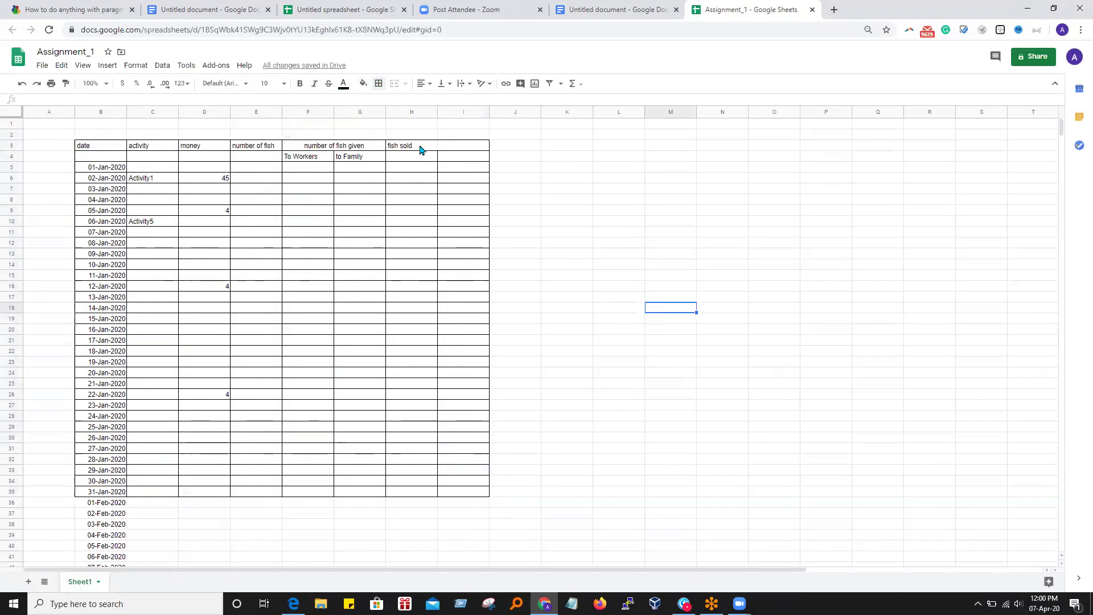
- Merge the 'fish sold' header across H3:I3
drag(421, 147, 461, 148)
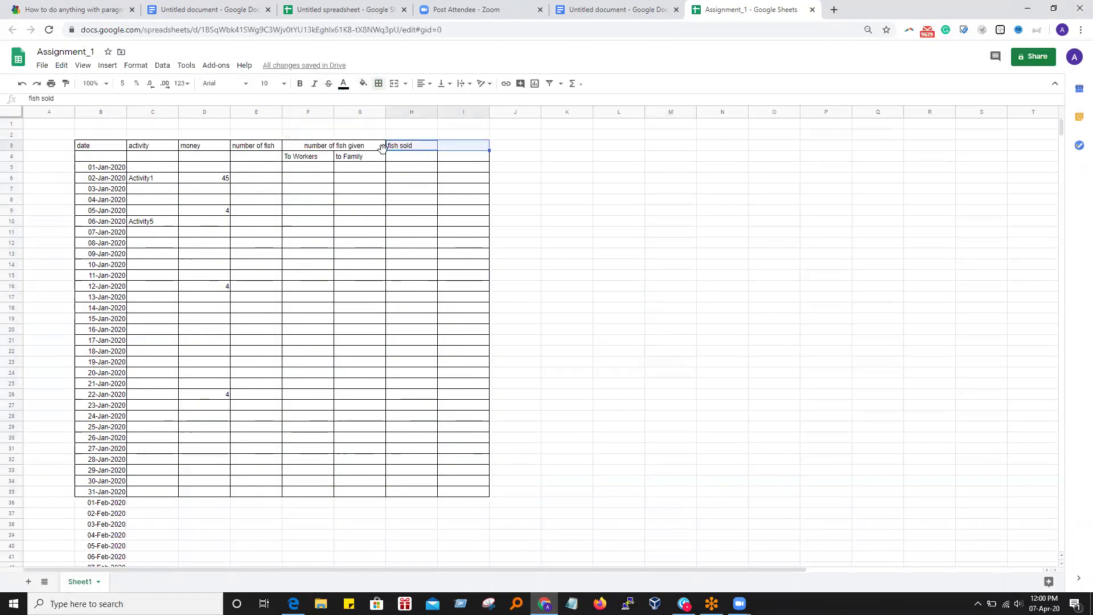
click(396, 90)
click(566, 231)
click(431, 162)
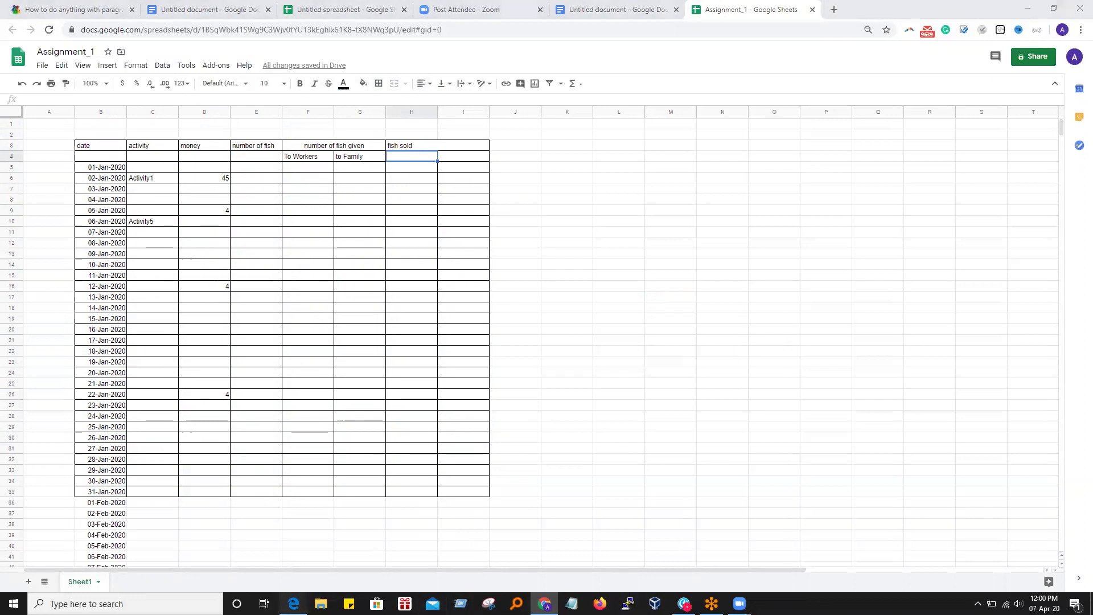
click(293, 603)
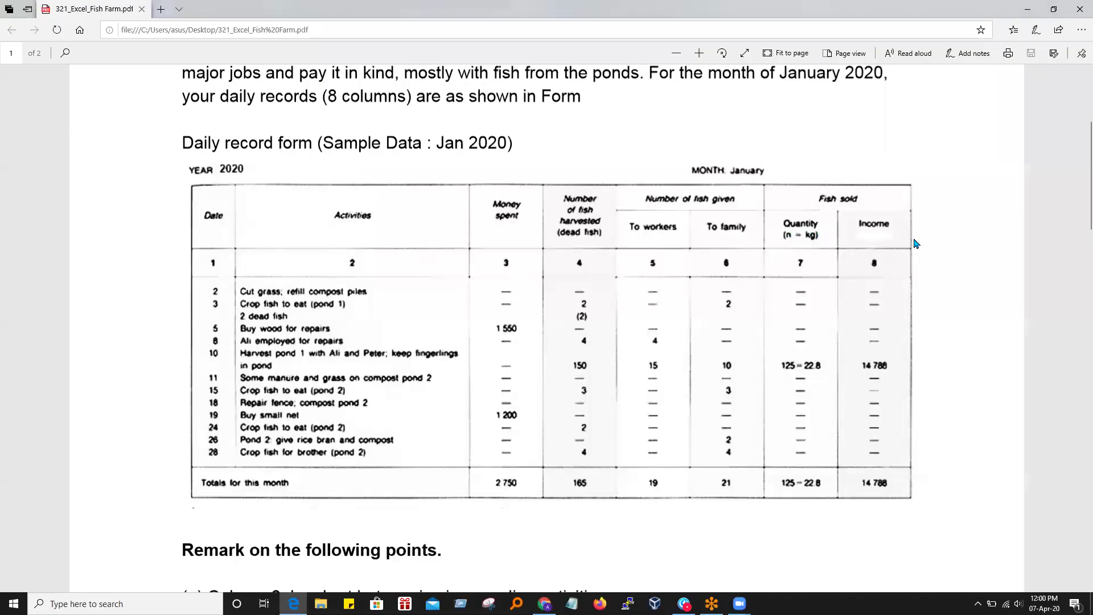
click(1028, 9)
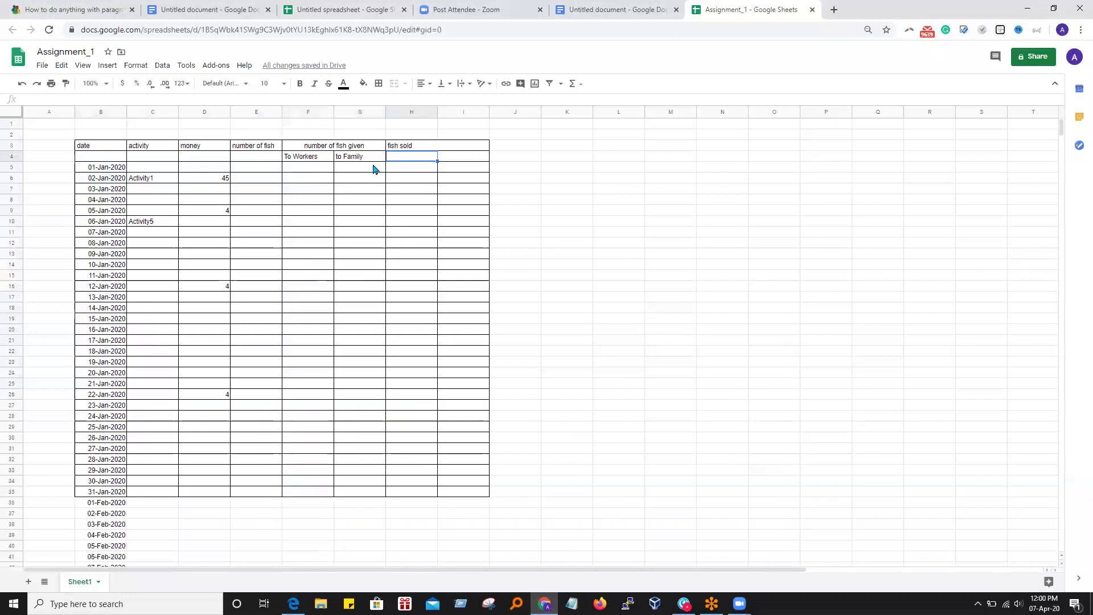
text(Quantity)
key(Tab)
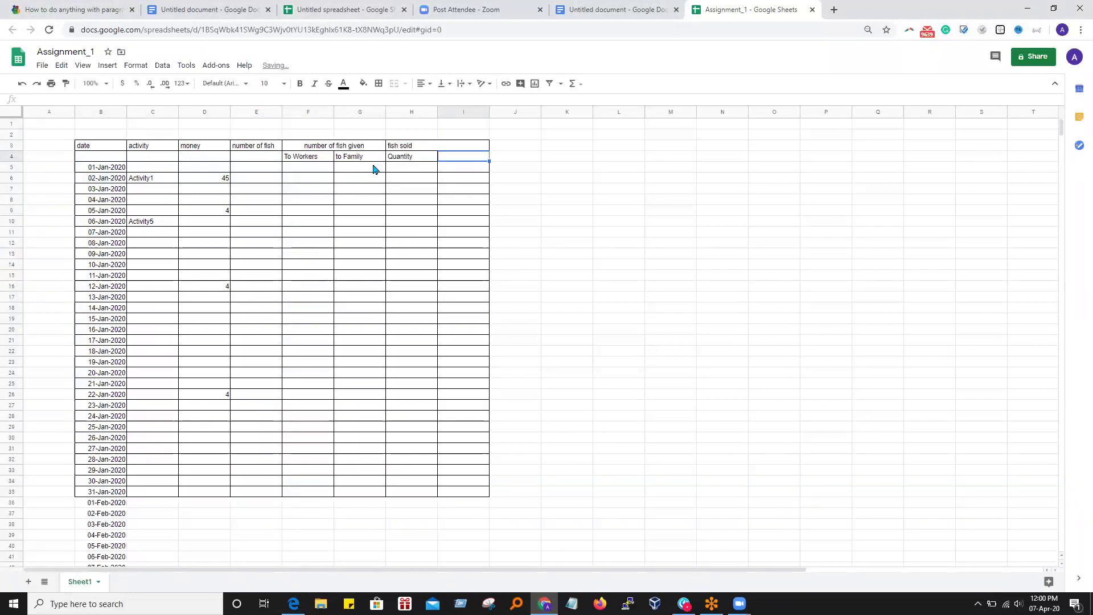
text(Income)
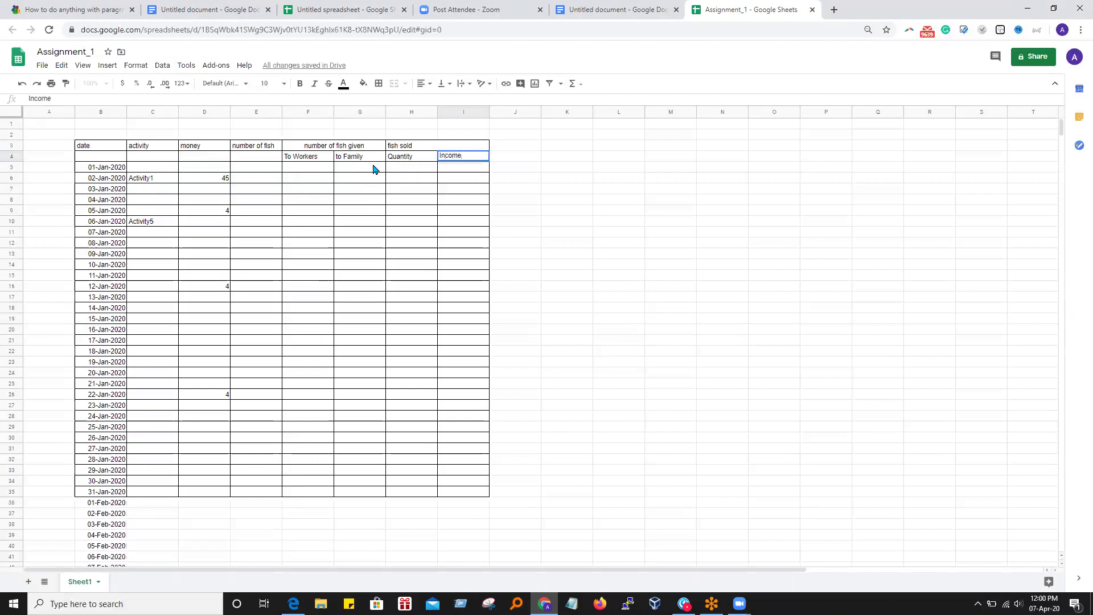
click(461, 266)
drag(114, 149, 464, 160)
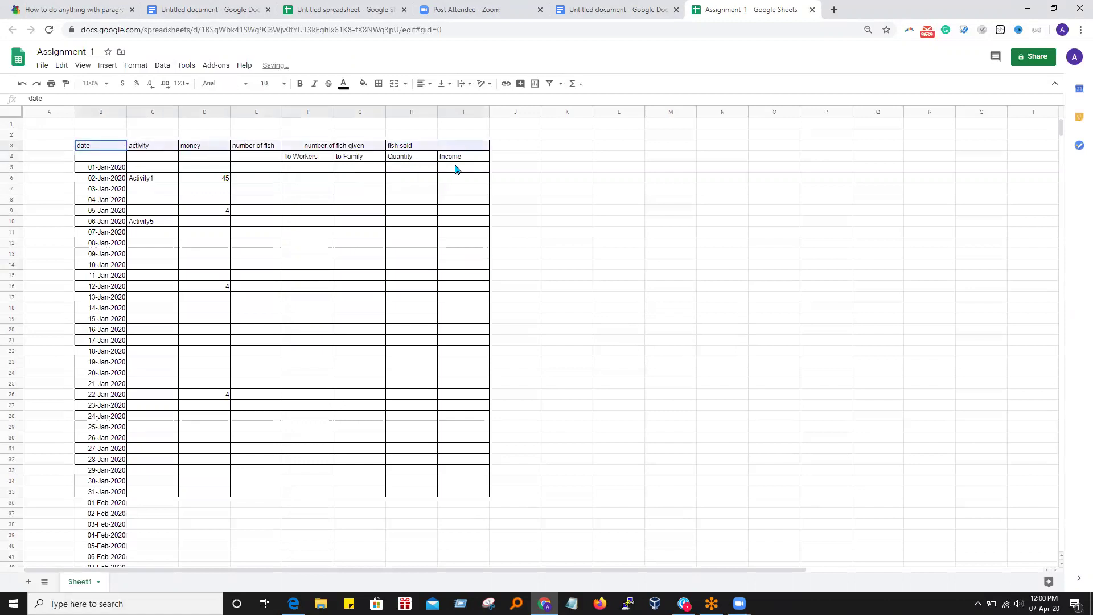
click(300, 85)
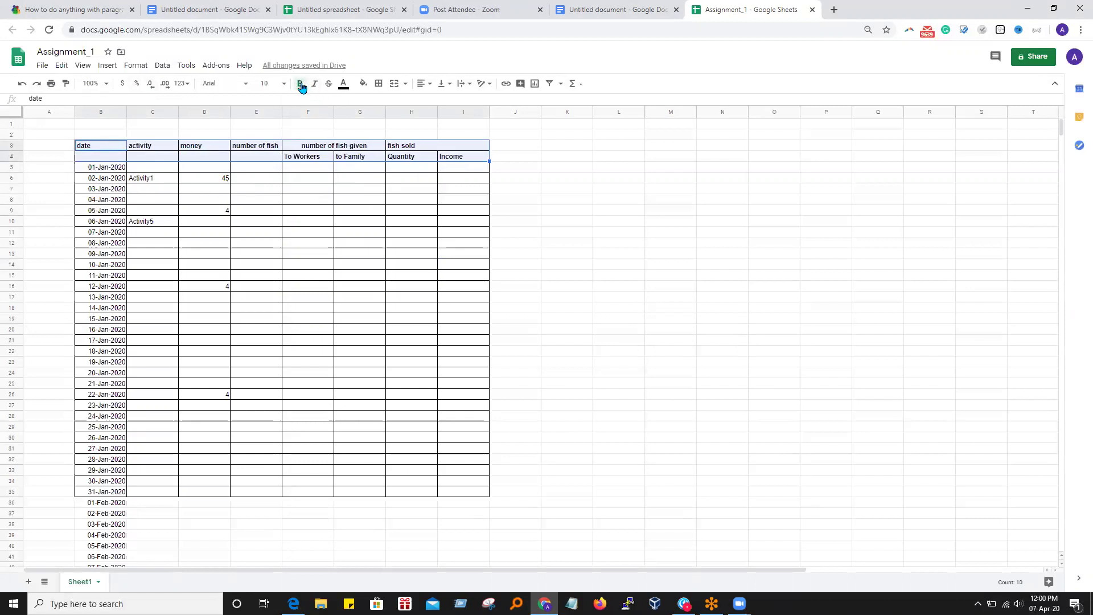
click(380, 228)
scroll(303, 391, down, 1)
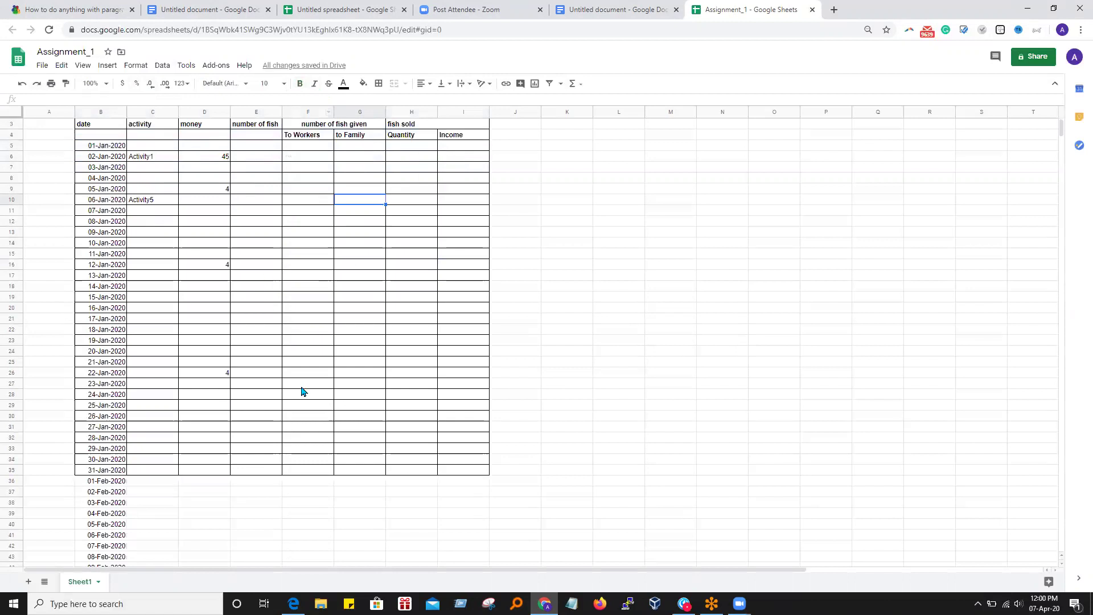
click(86, 484)
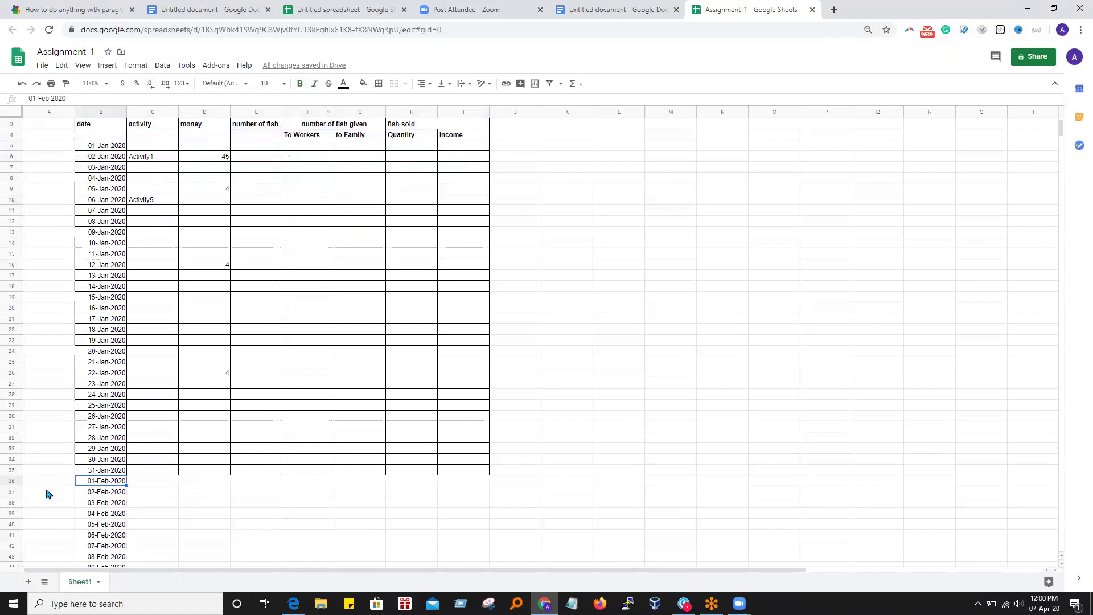
click(11, 481)
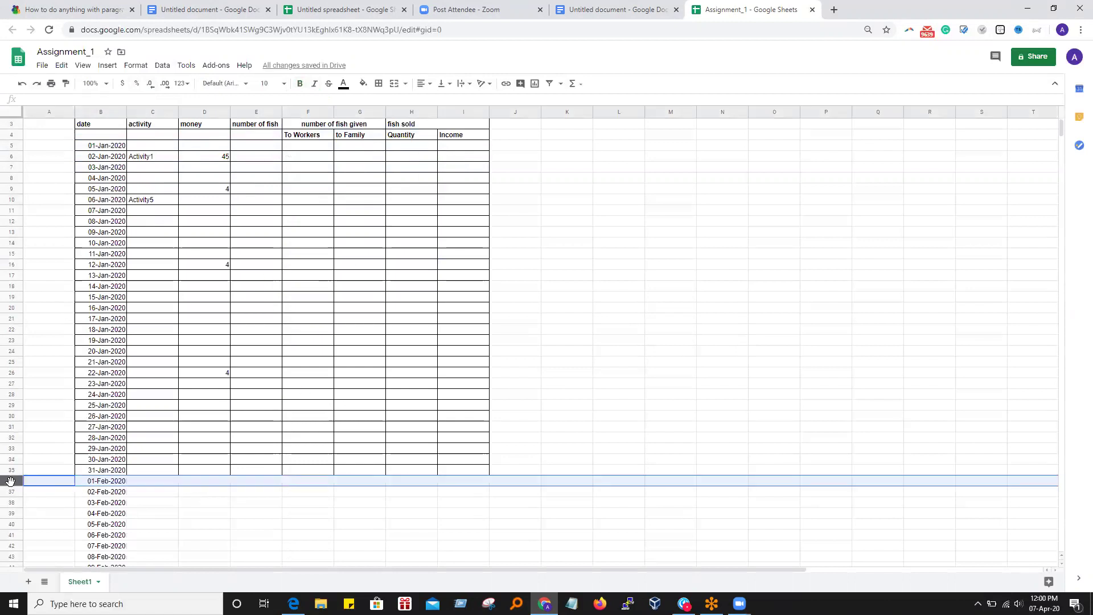
- Insert a blank row 36 above 01-Feb-2020
click(364, 502)
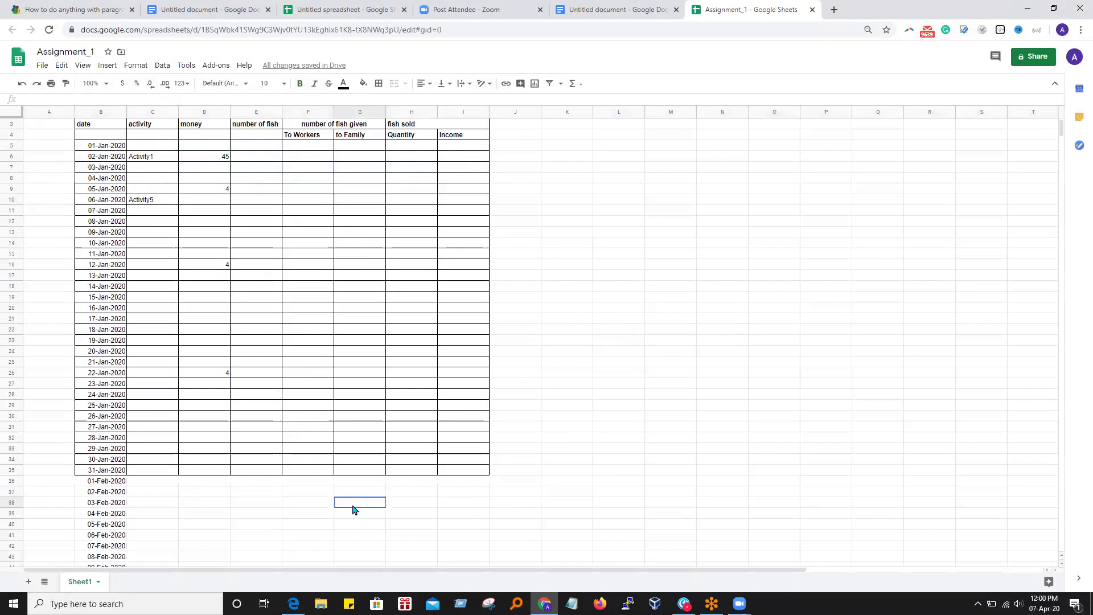
click(15, 483)
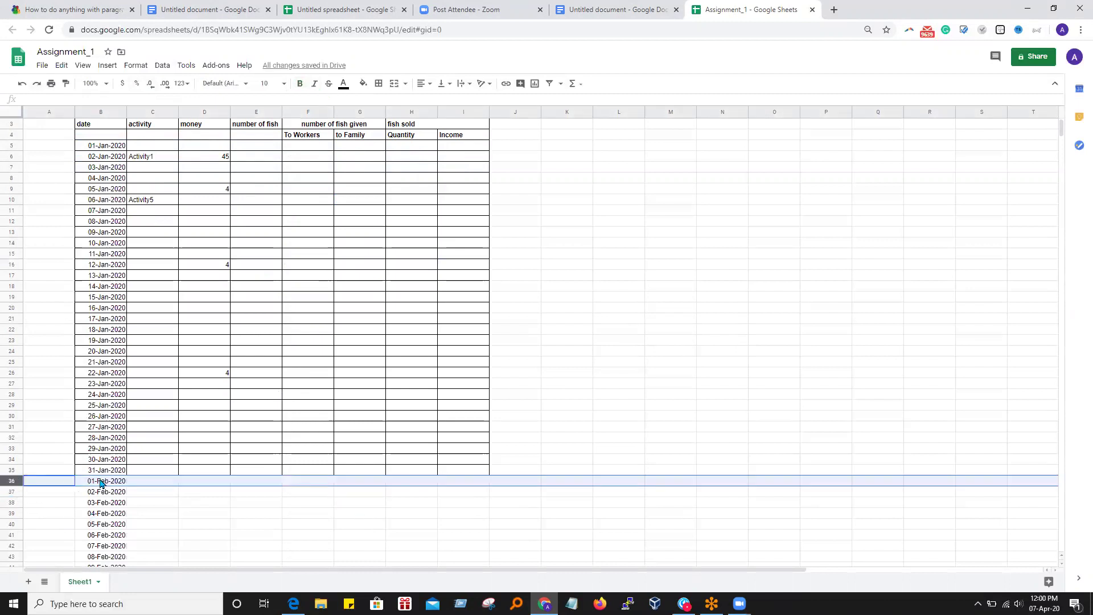
right_click(14, 482)
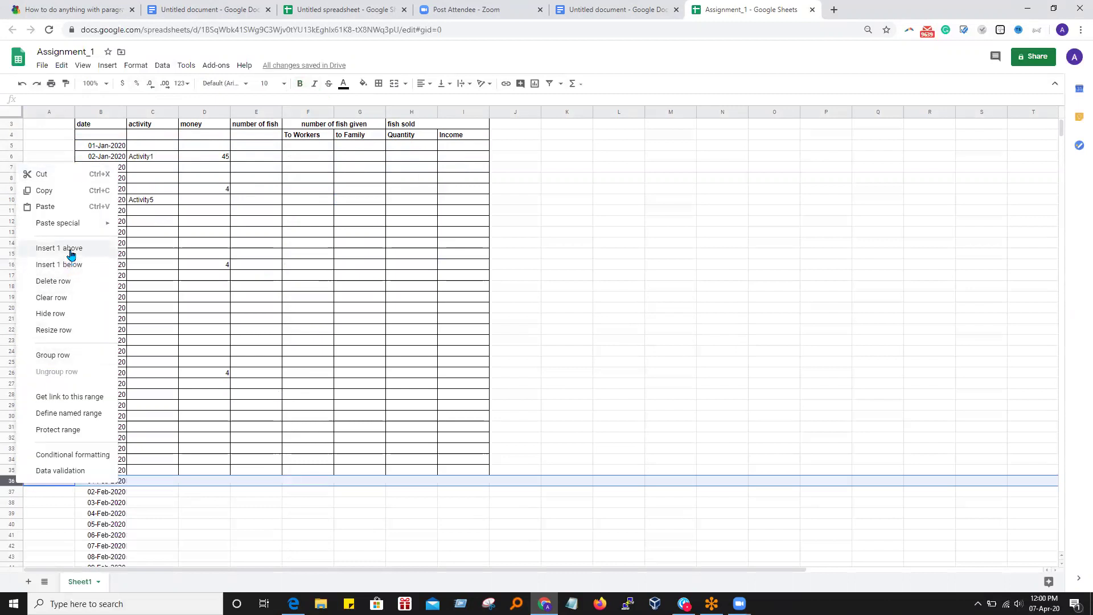
click(72, 251)
- Label cell B36 of the new row 'Total'
click(247, 511)
click(100, 485)
text(Total)
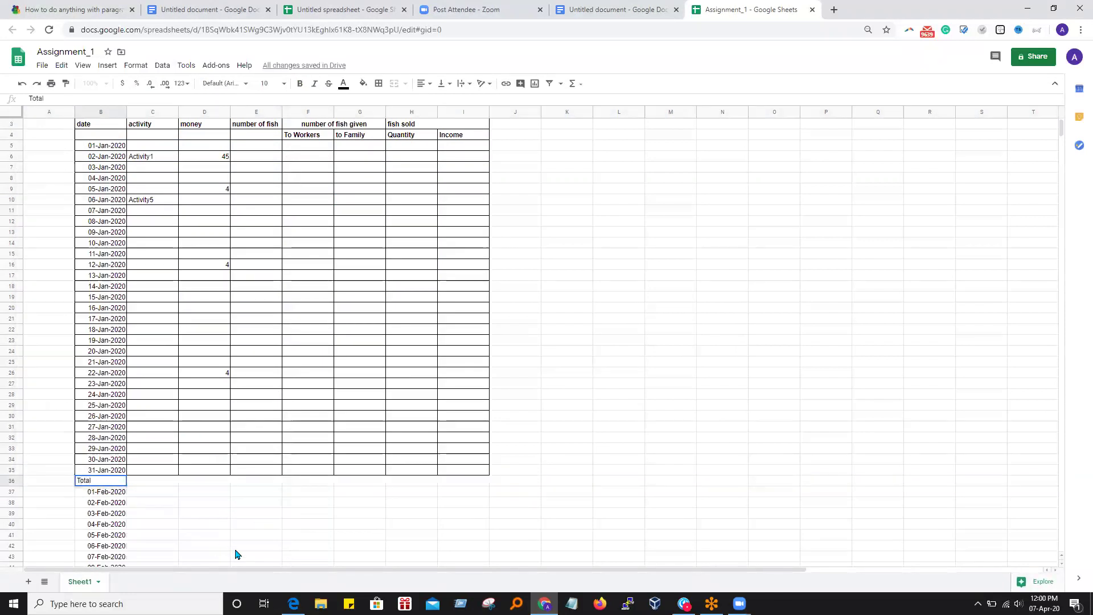
click(228, 546)
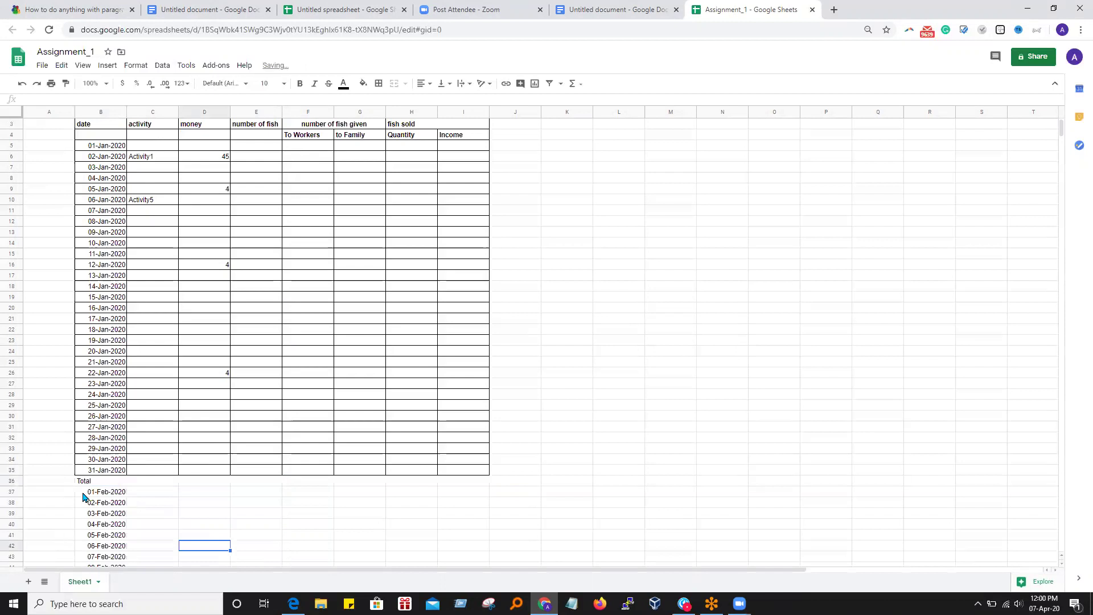
- Apply All borders to the Total row B36:I36
drag(88, 479, 254, 481)
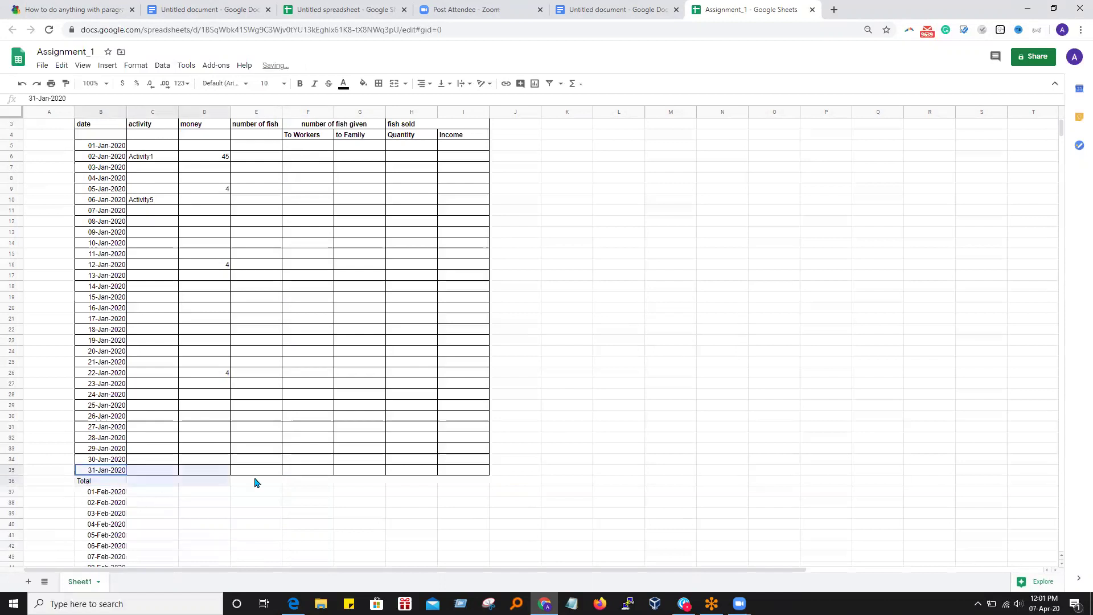
click(107, 482)
drag(146, 486, 467, 486)
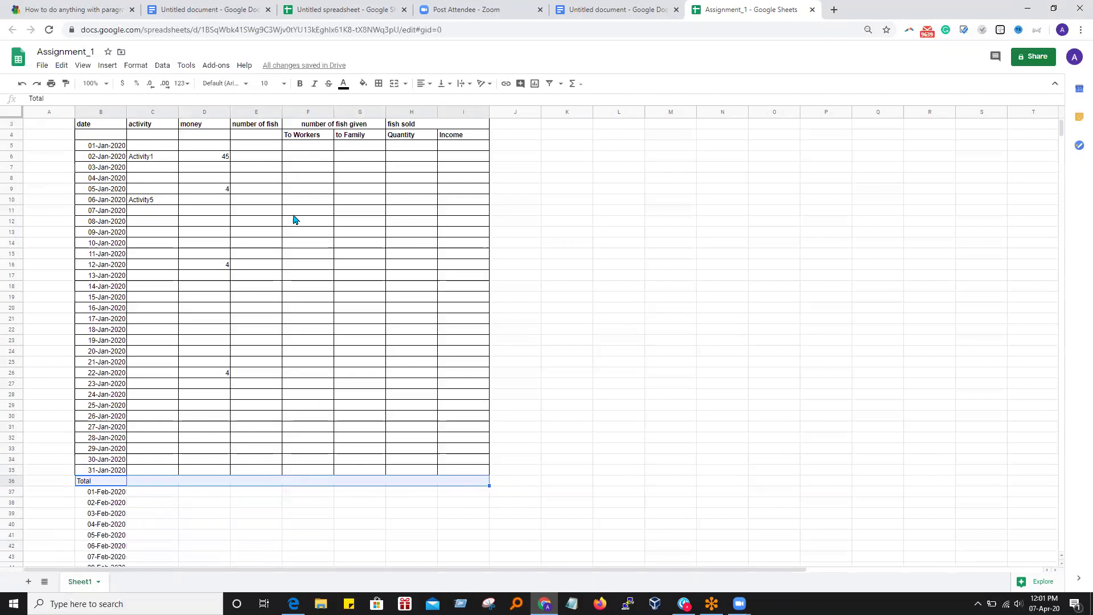
click(375, 86)
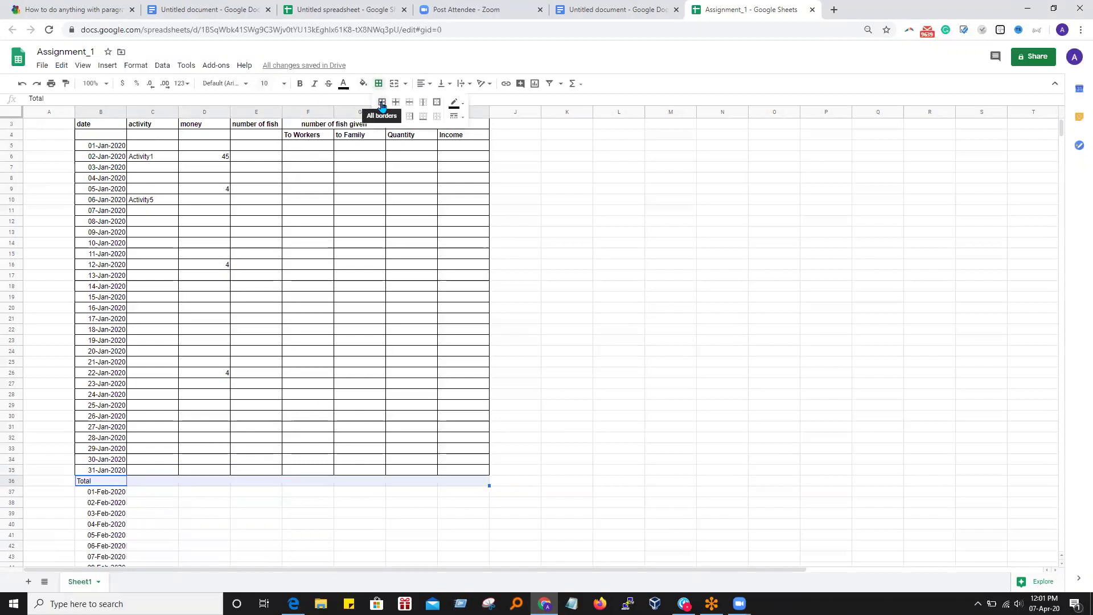
click(381, 106)
click(342, 524)
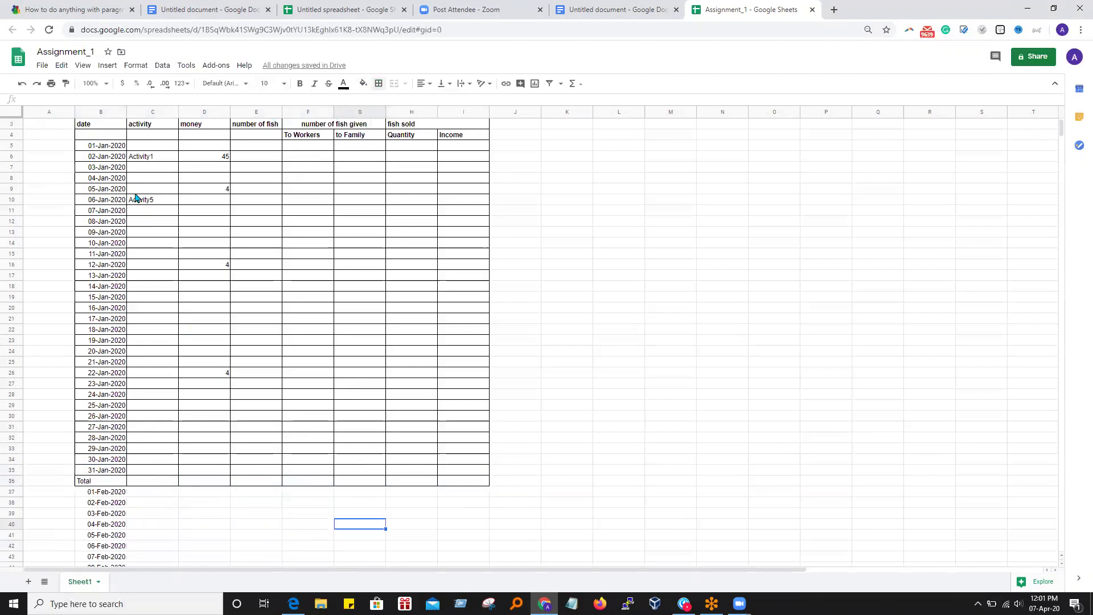
- Review the January activity and money columns, then select money cell D36
drag(148, 146, 164, 471)
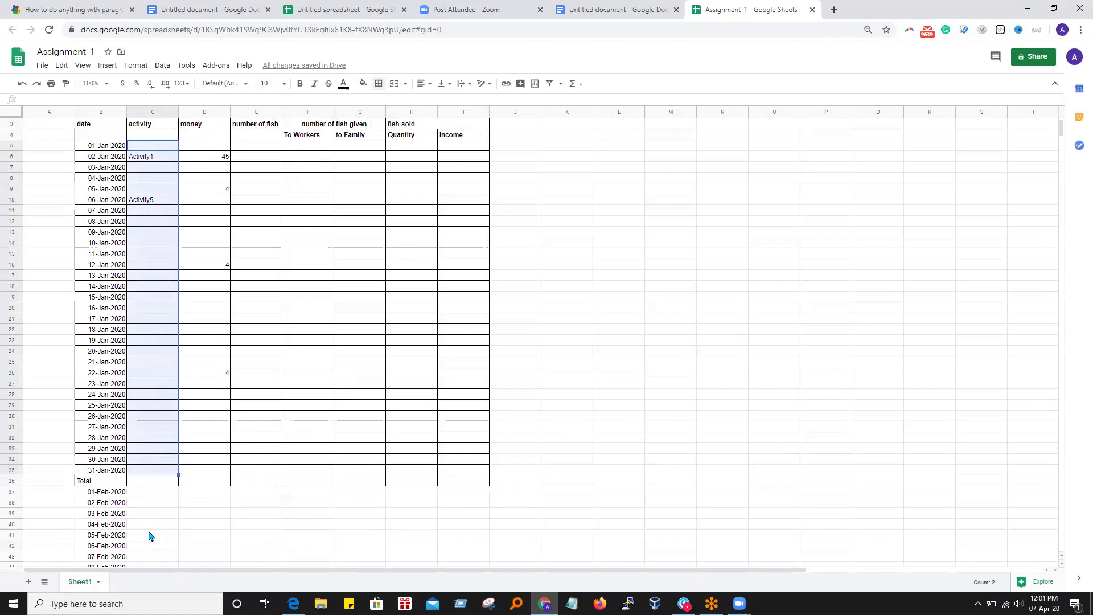
mouse_move(199, 155)
mouse_down()
mouse_move(237, 384)
mouse_move(211, 471)
mouse_up()
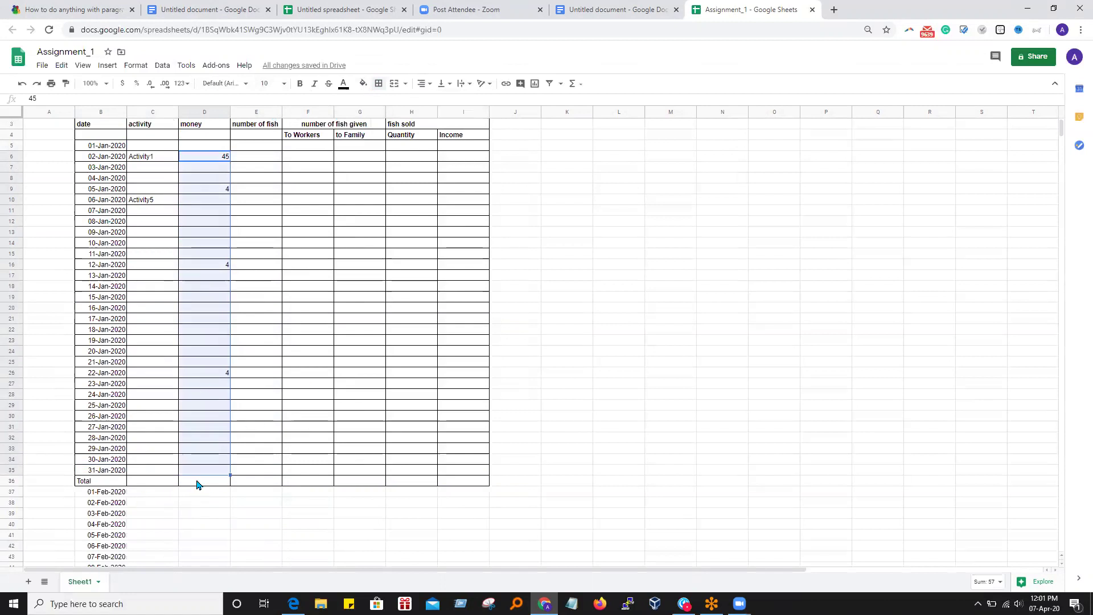
click(197, 484)
drag(239, 528, 251, 547)
click(664, 427)
click(209, 484)
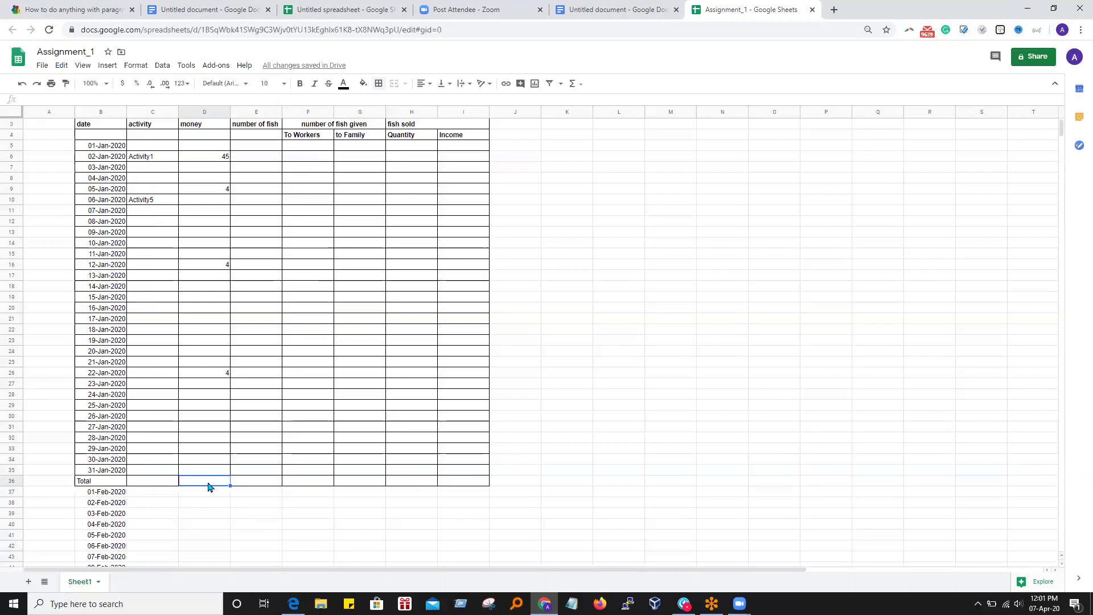
- Enter =sum(D5:D35) in D36 so the January money total shows 57
text(=)
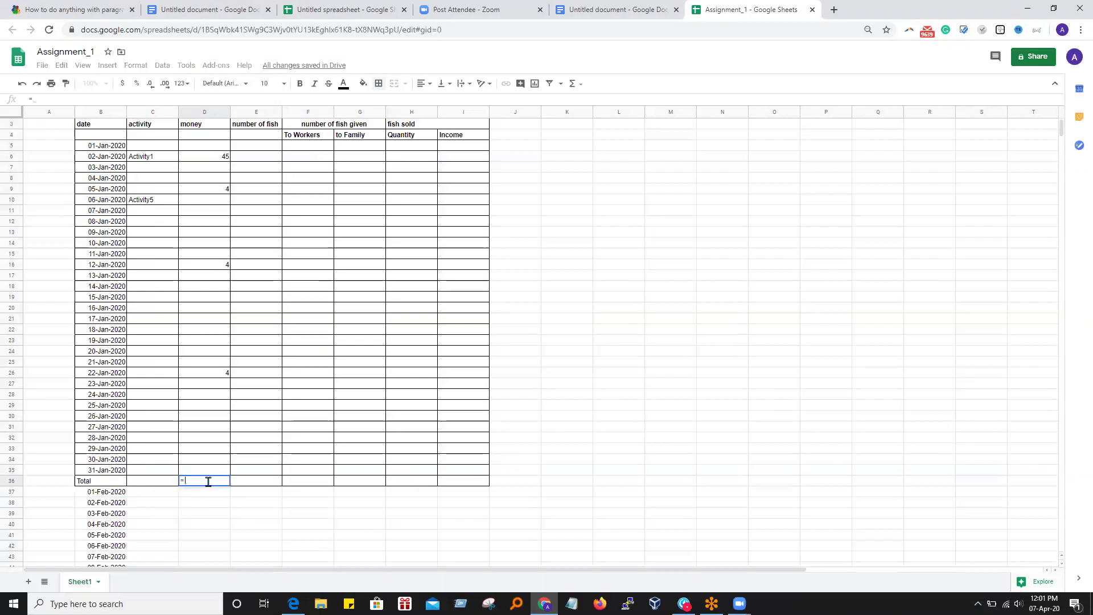
text(sum)
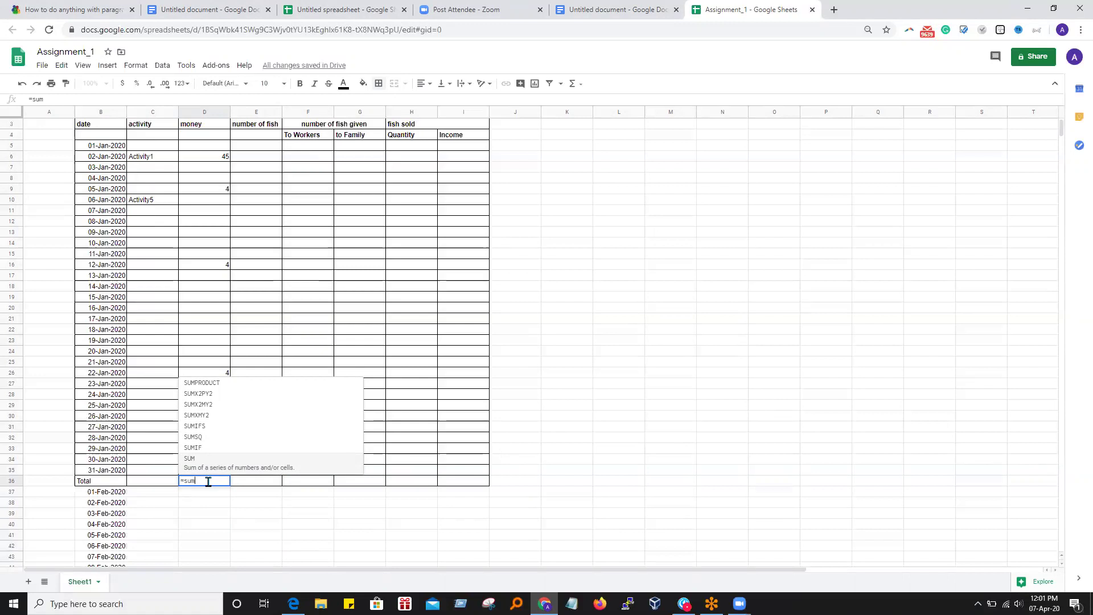
text(()
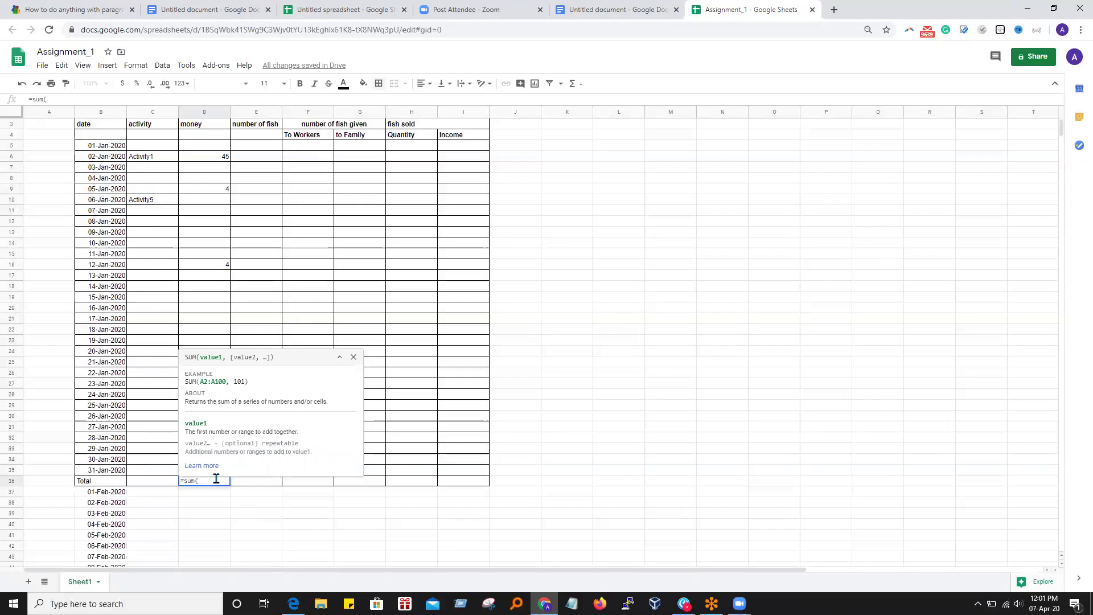
text(D5)
text(:)
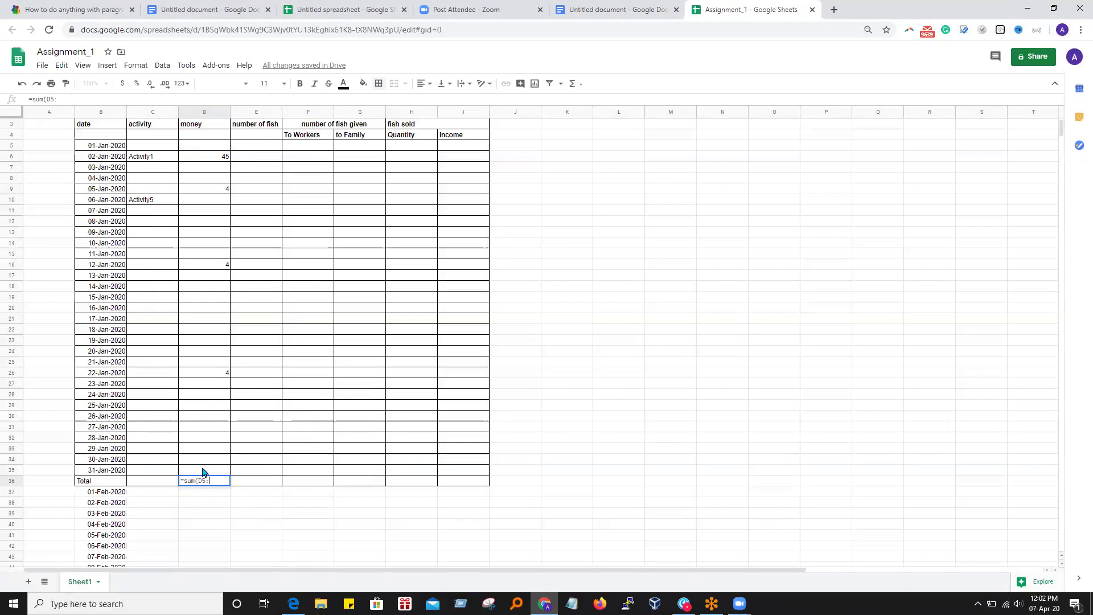
text(D)
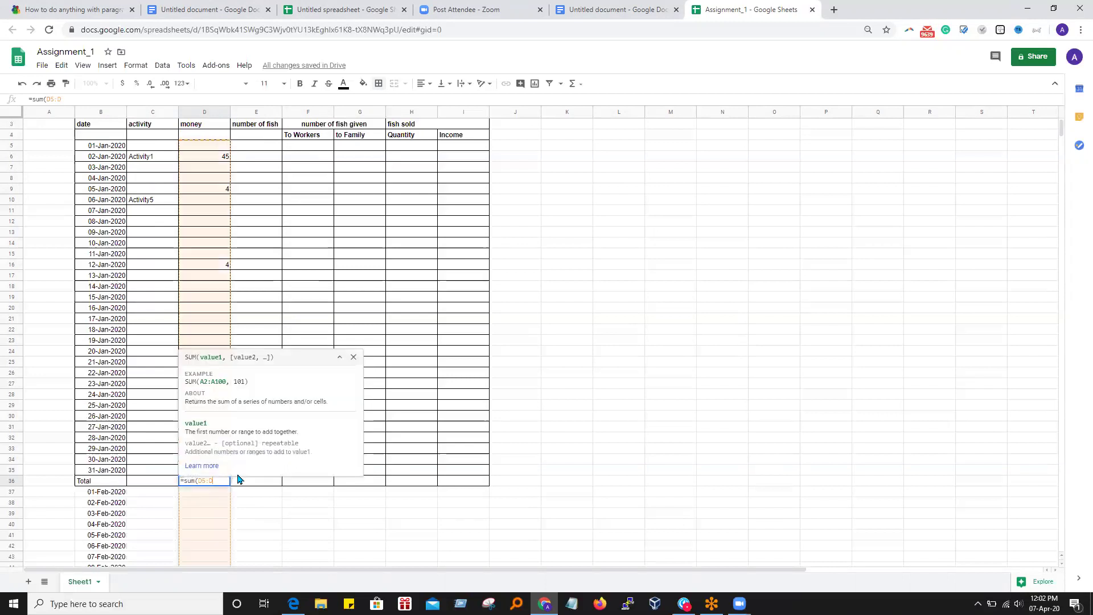
text(35)
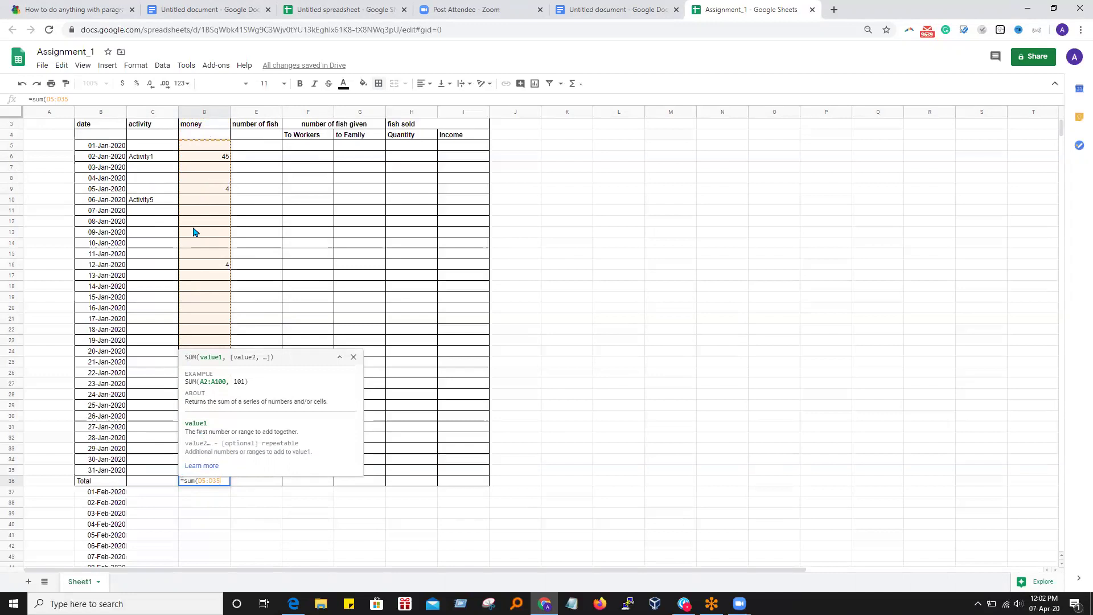
text())
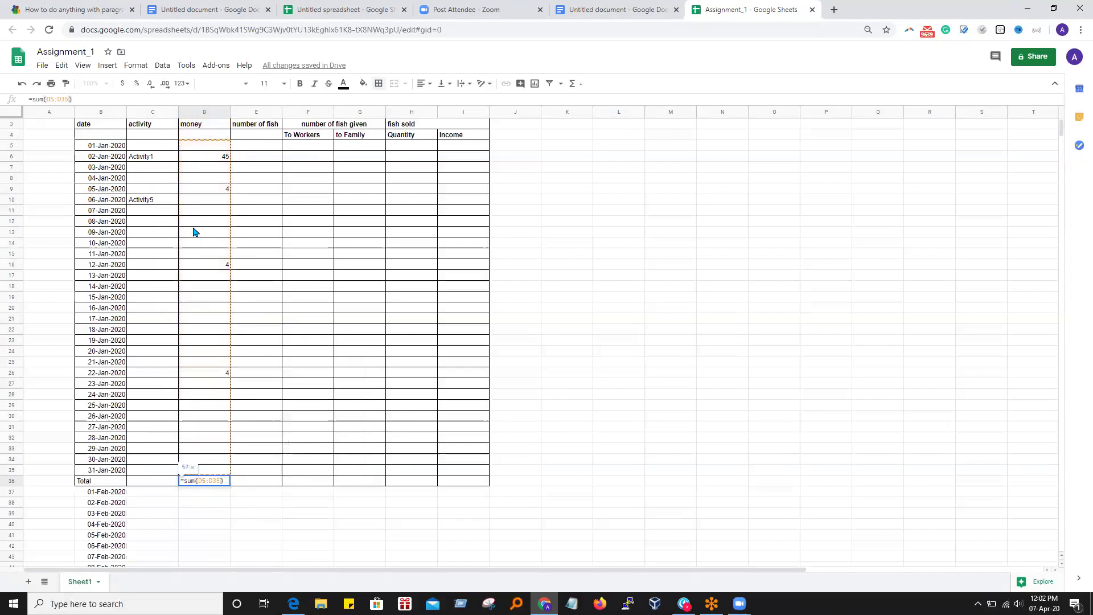
key(Return)
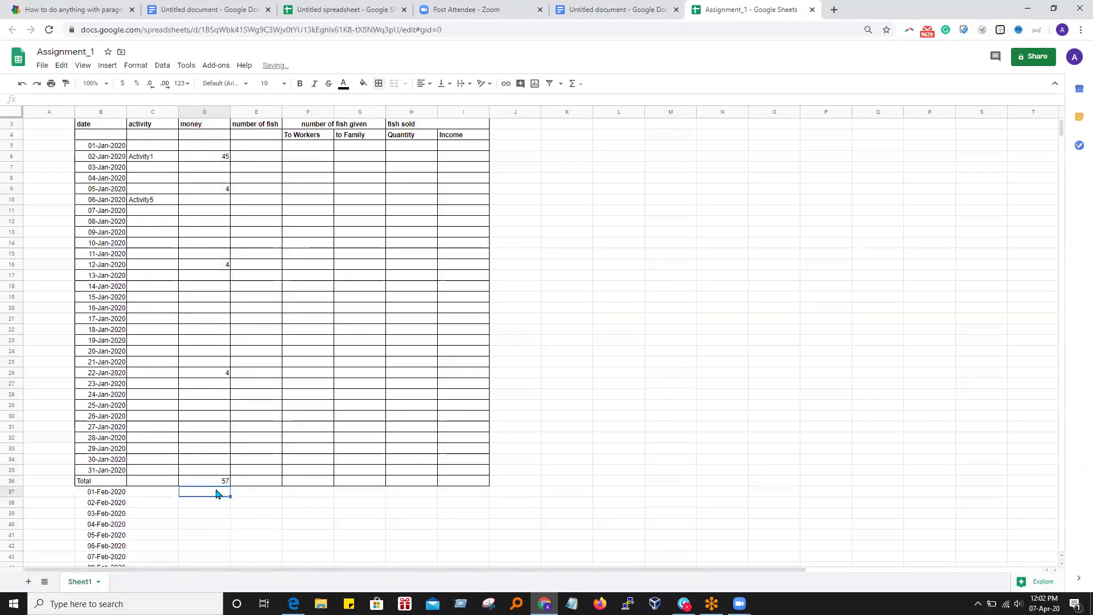
click(302, 536)
- Enter money of 3 for 09, 16, 18 and 28 January, raising D36 to 69
click(219, 481)
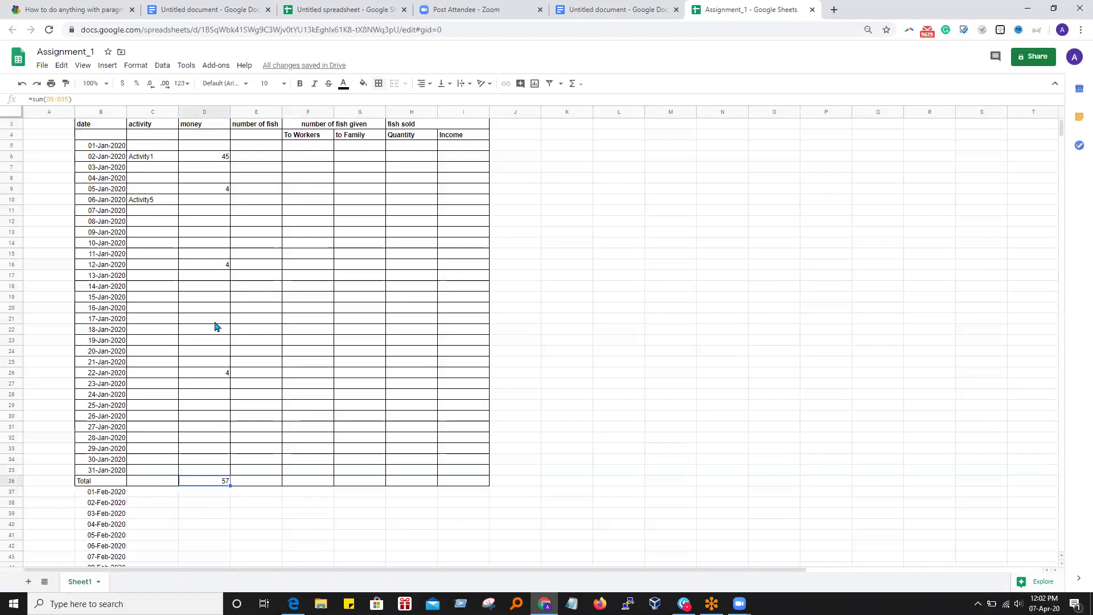
click(209, 236)
text(3)
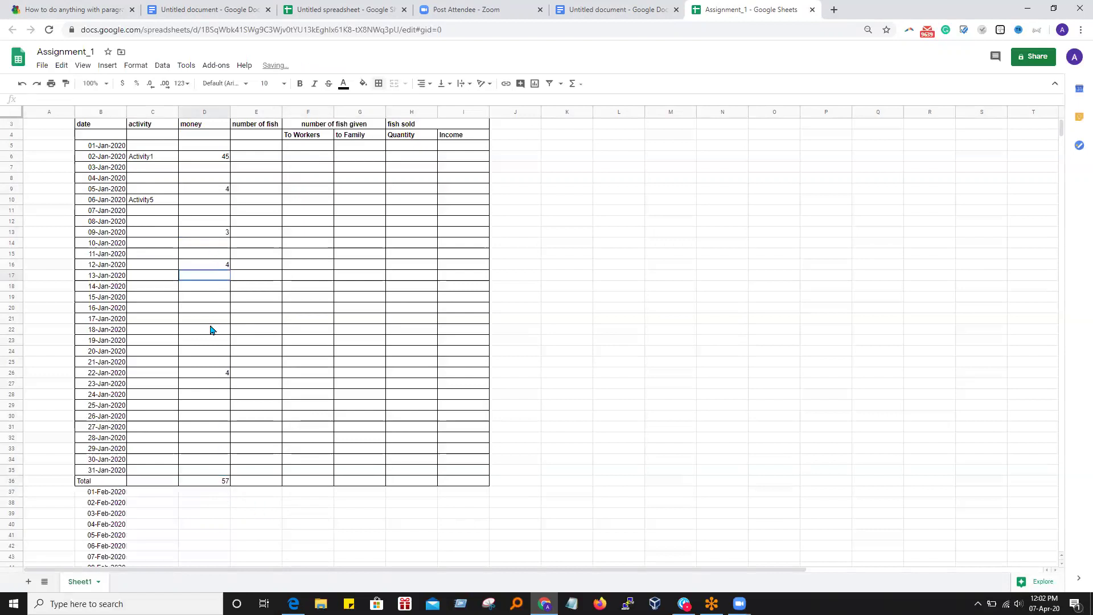
click(209, 329)
text(3)
key(Up)
key(Up)
text(3)
click(203, 437)
text(3)
click(207, 481)
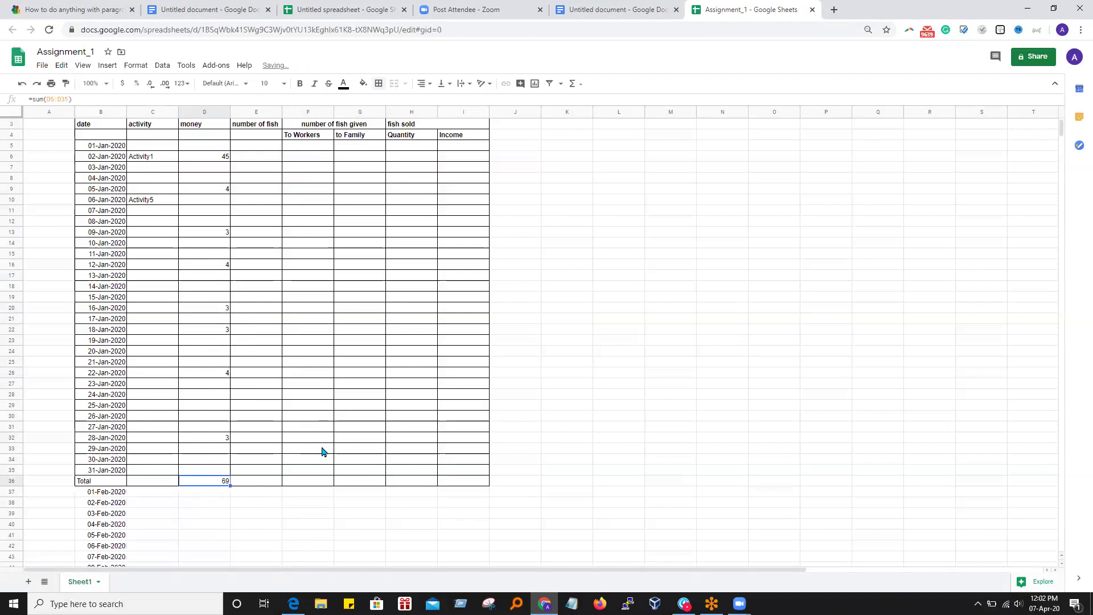
click(269, 525)
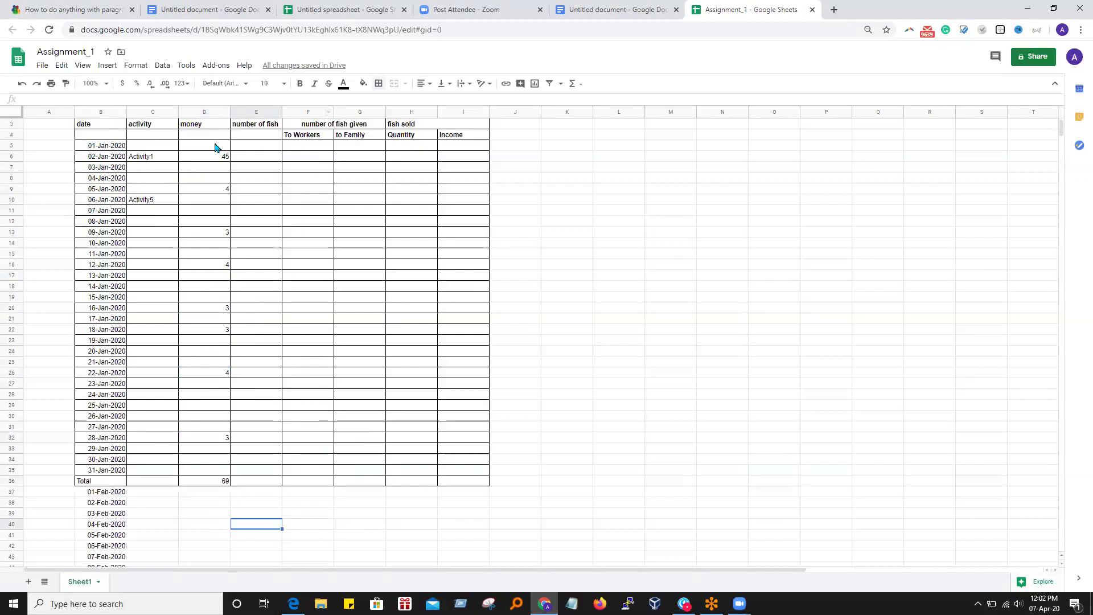
click(203, 483)
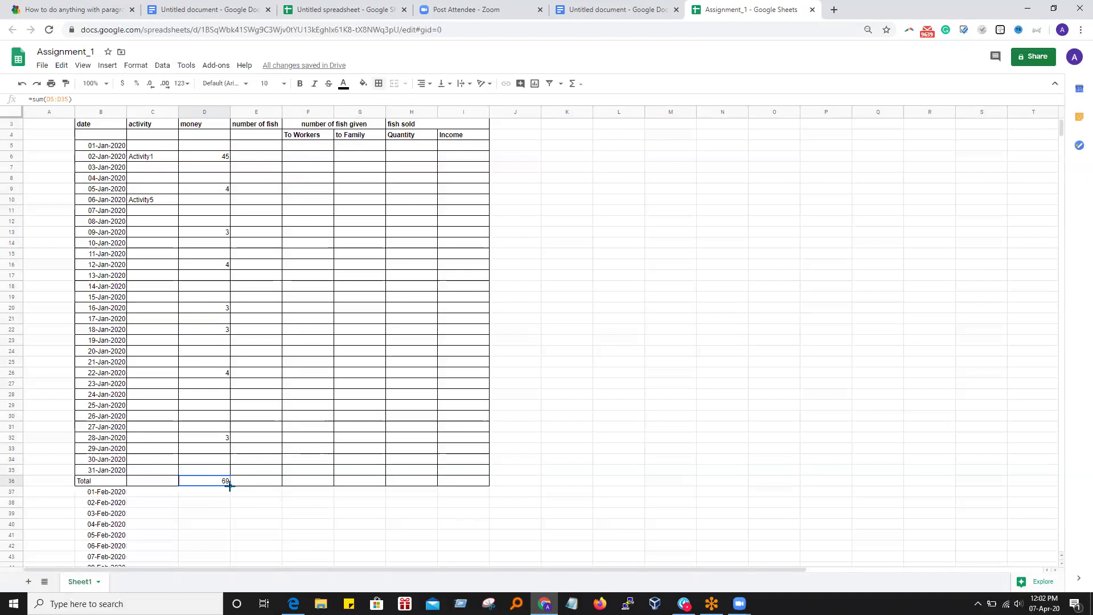
drag(231, 485, 469, 487)
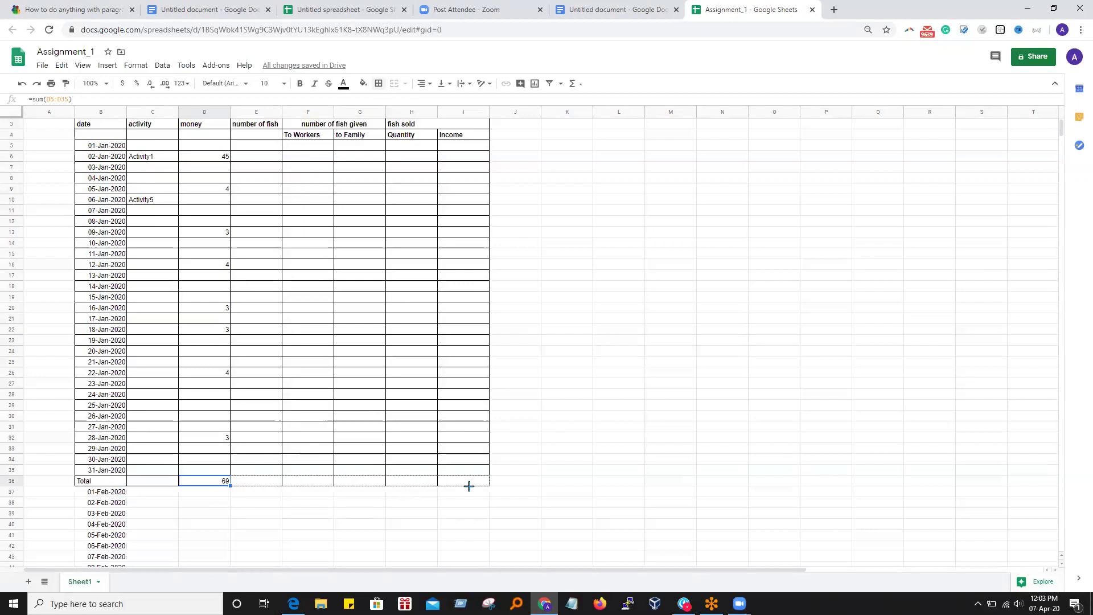
click(323, 513)
click(264, 482)
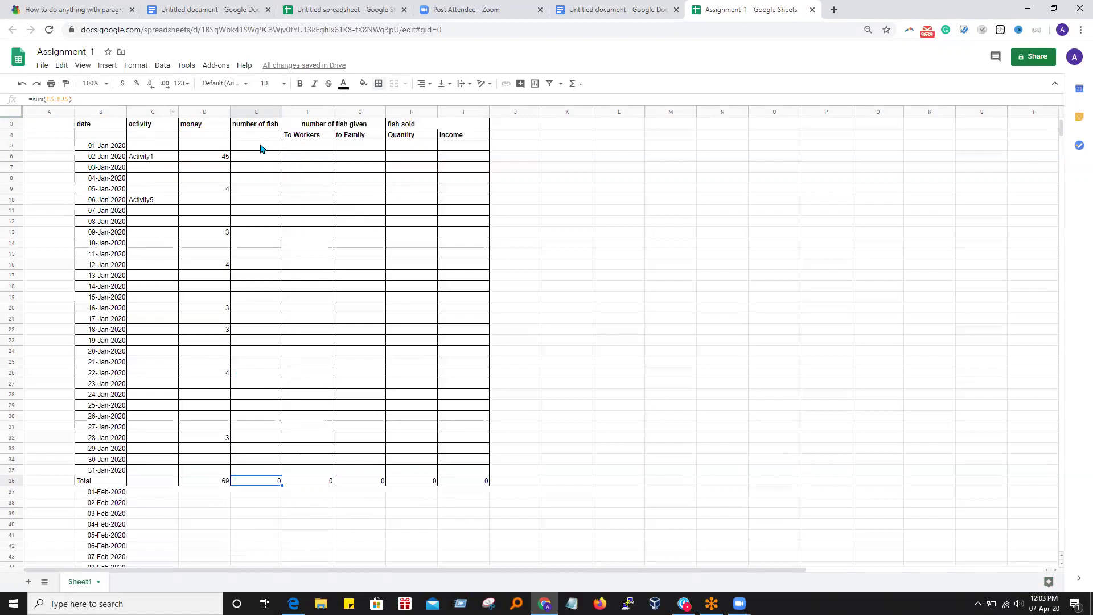
drag(261, 149, 245, 470)
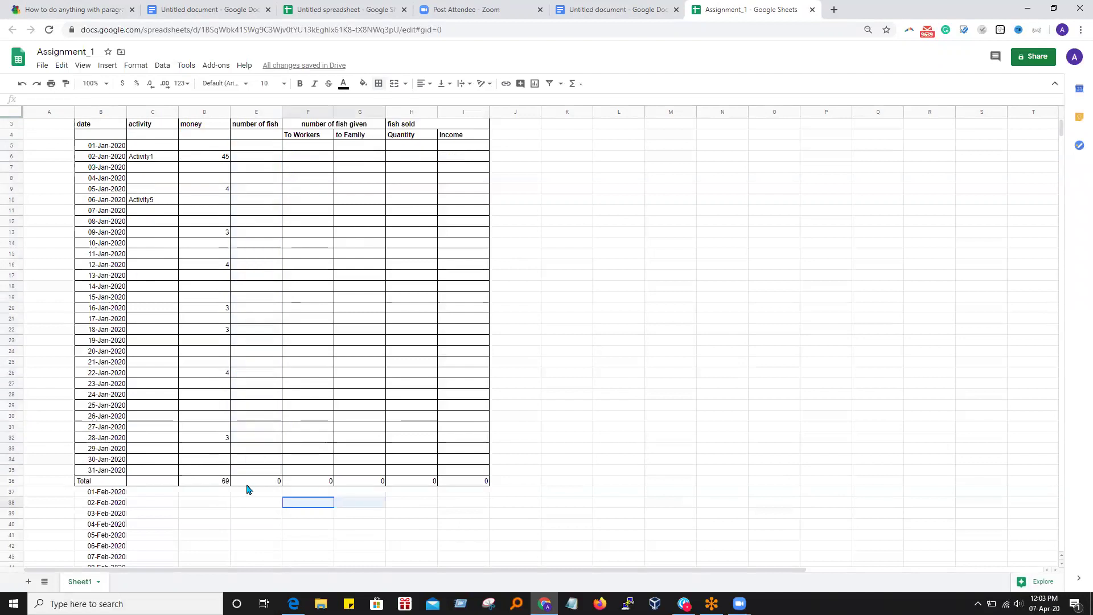
click(654, 430)
- Insert a blank row 66 above 01-Mar-2020
scroll(547, 459, down, 2)
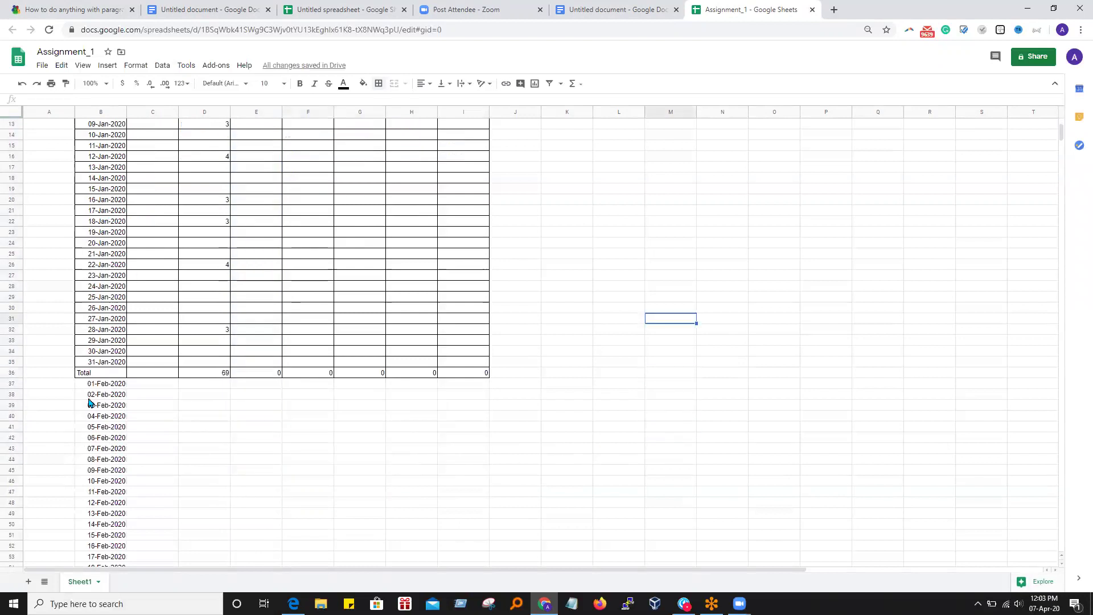
mouse_move(87, 385)
mouse_down()
mouse_move(473, 524)
mouse_move(473, 541)
mouse_up()
click(516, 415)
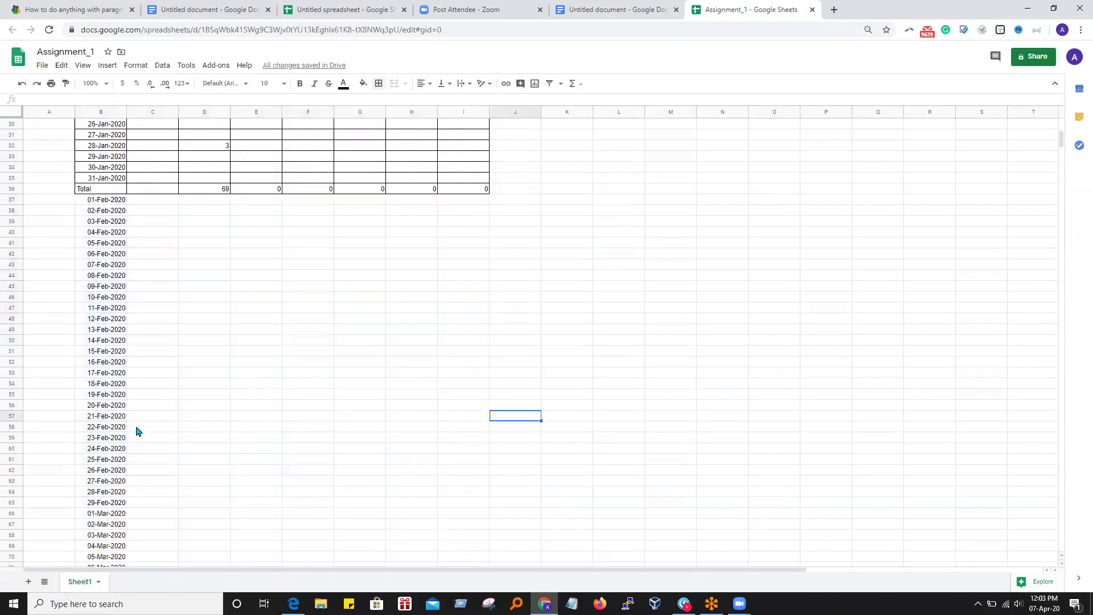
scroll(114, 444, down, 3)
scroll(97, 455, down, 2)
scroll(100, 452, down, 1)
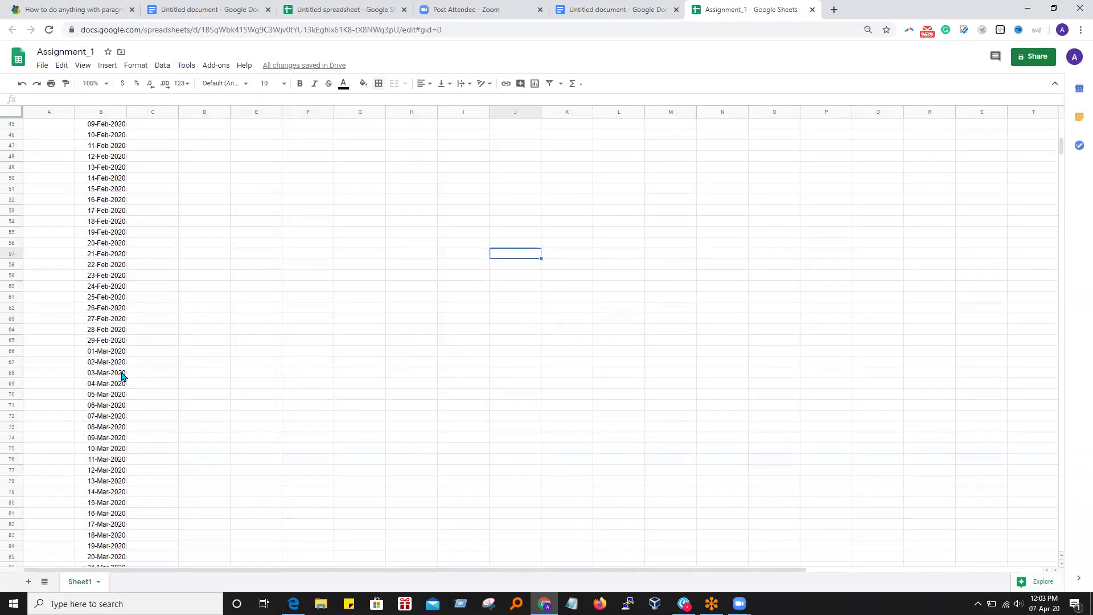
click(17, 351)
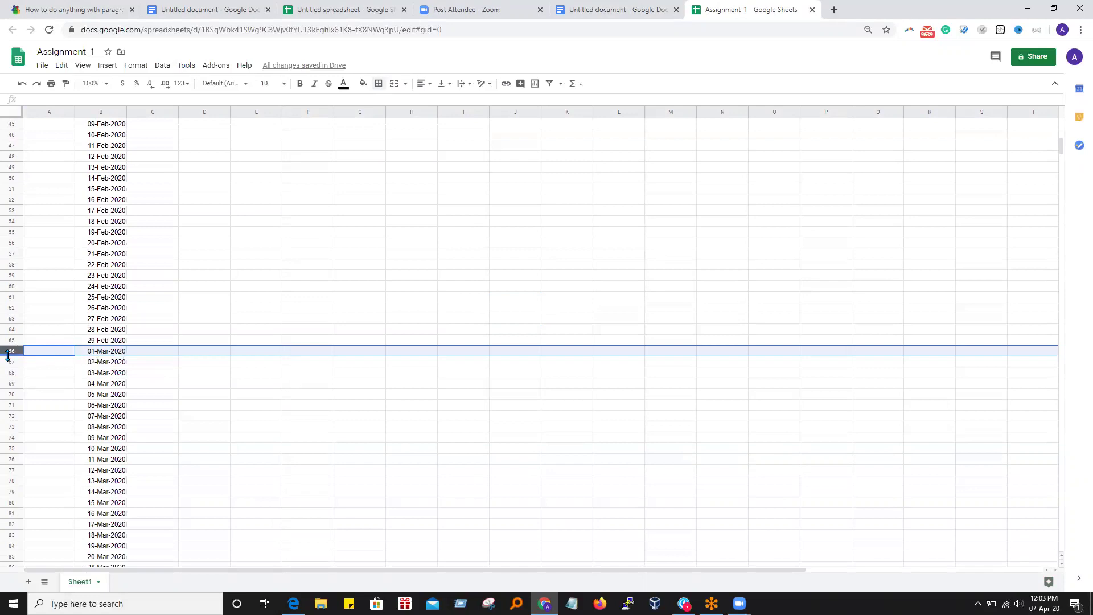
right_click(11, 350)
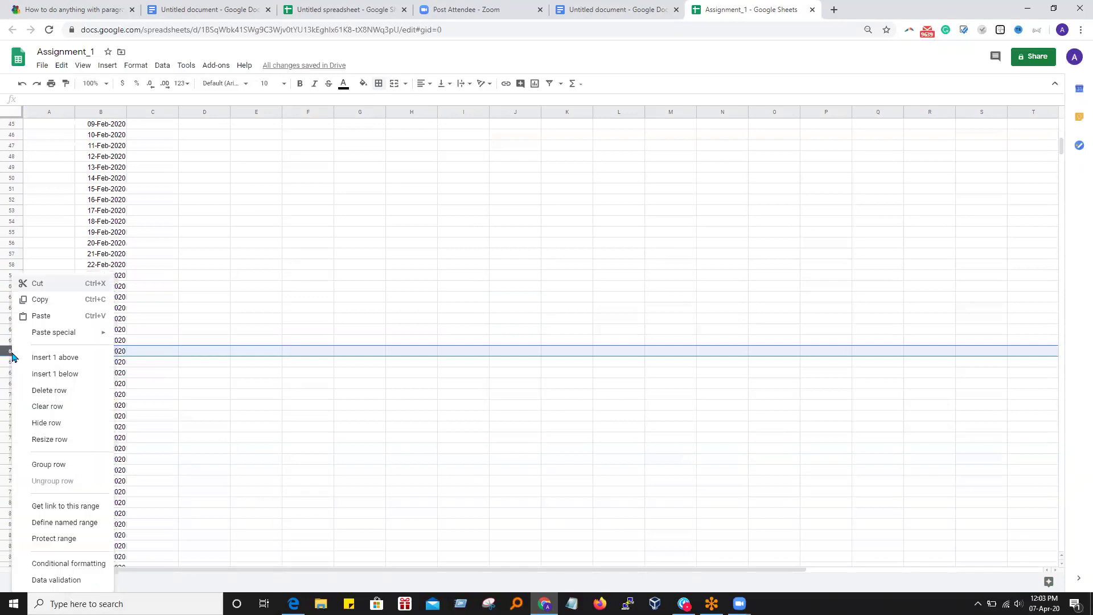
click(65, 357)
click(309, 406)
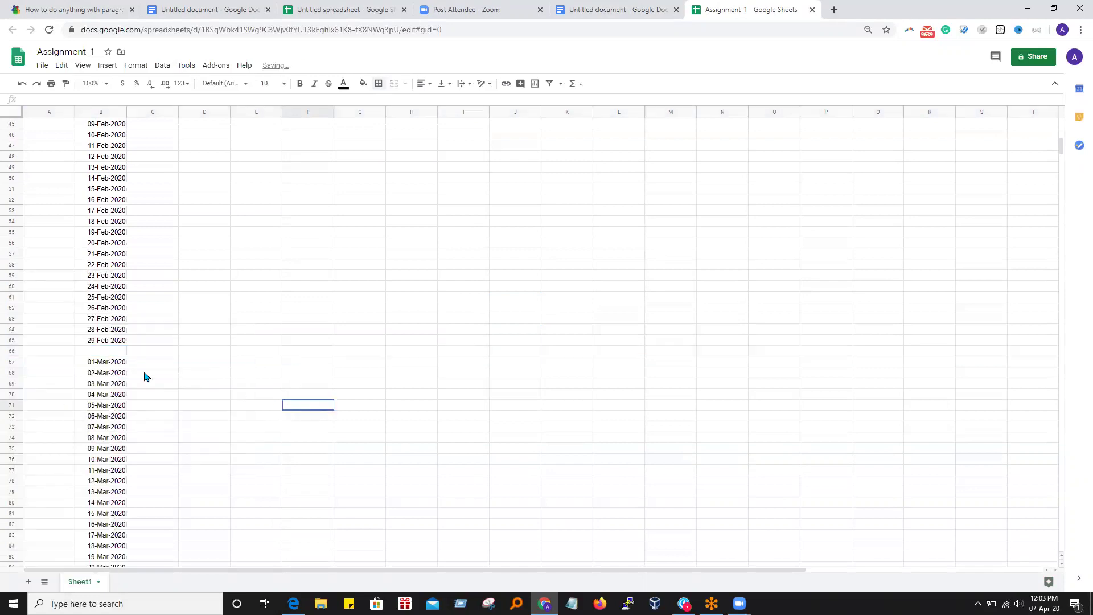
- Label cell B66 under 29-Feb-2020 'Total'
click(104, 353)
text(Total)
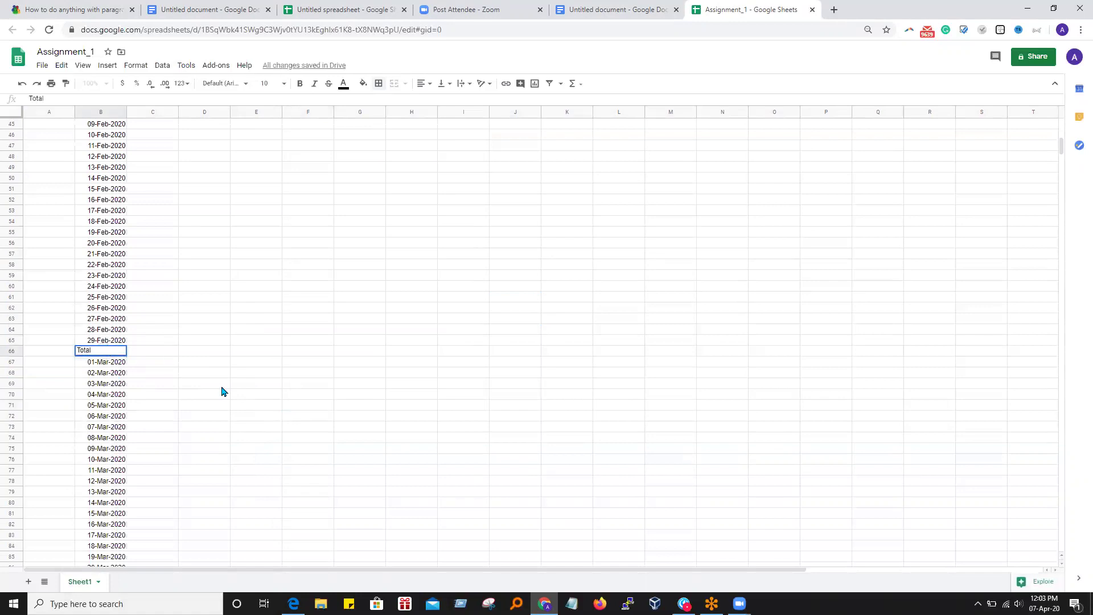
click(253, 387)
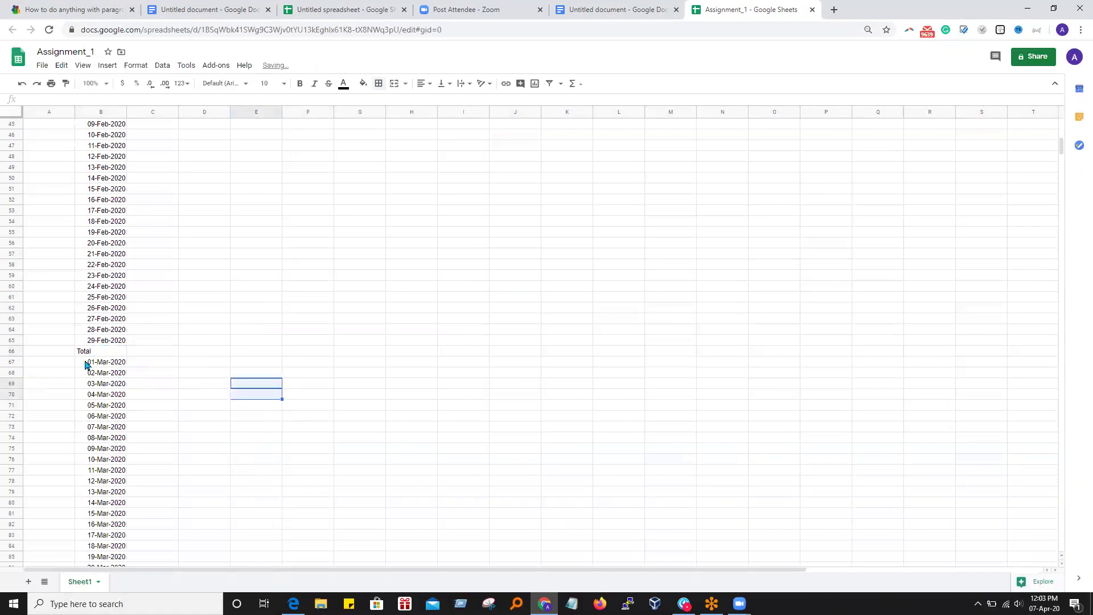
click(88, 353)
drag(88, 353, 573, 367)
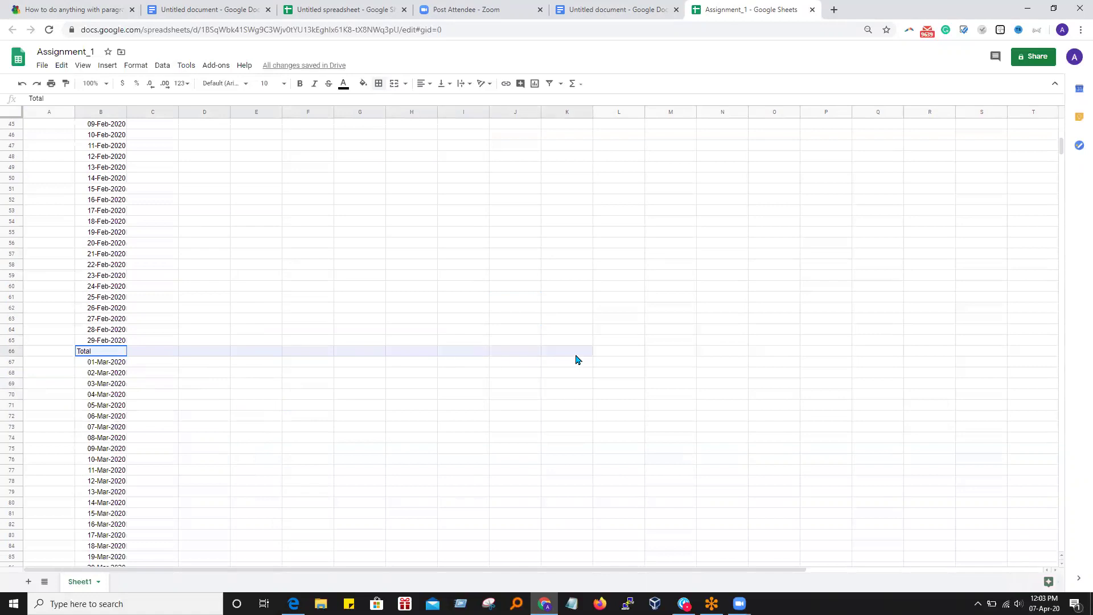
scroll(573, 358, up, 2)
click(411, 448)
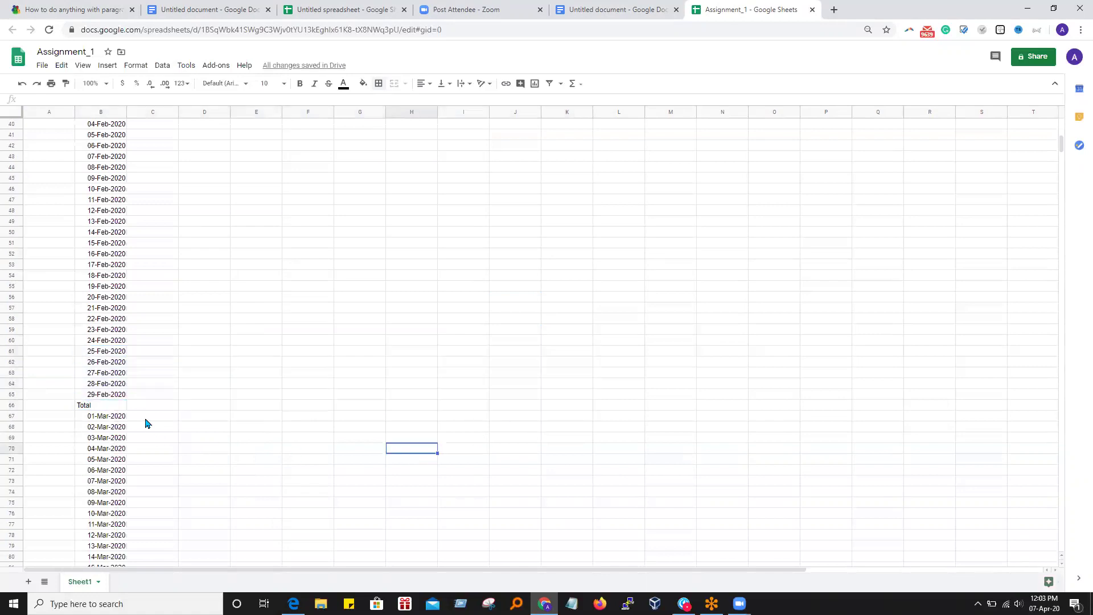
click(152, 405)
click(317, 408)
scroll(305, 427, up, 5)
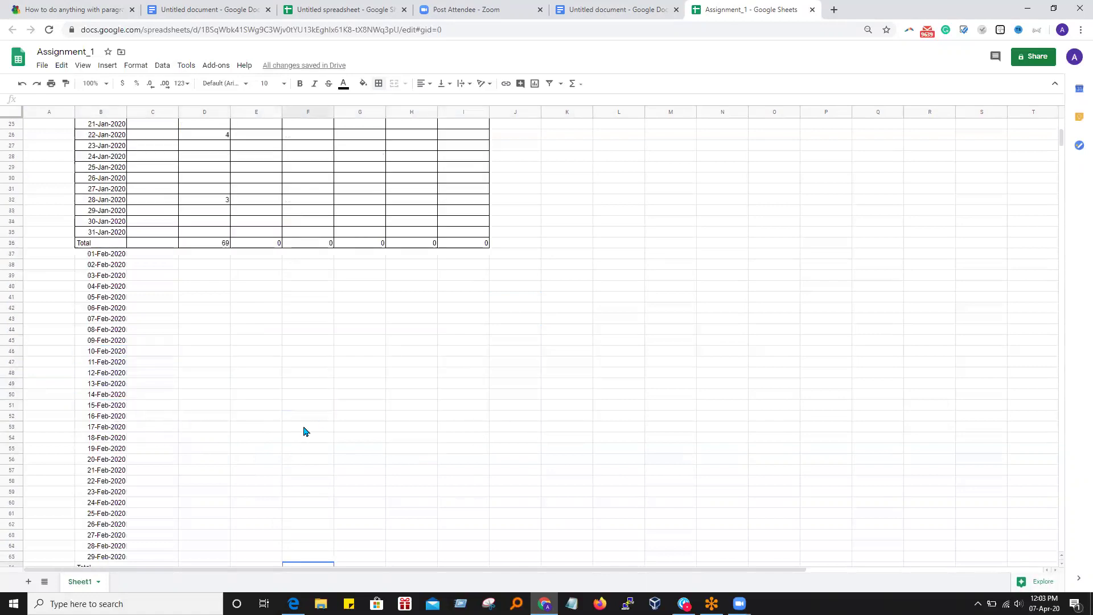
- Apply All borders to the February table B37:I66, including its Total row
mouse_move(91, 257)
mouse_down()
mouse_move(471, 499)
mouse_move(476, 522)
mouse_up()
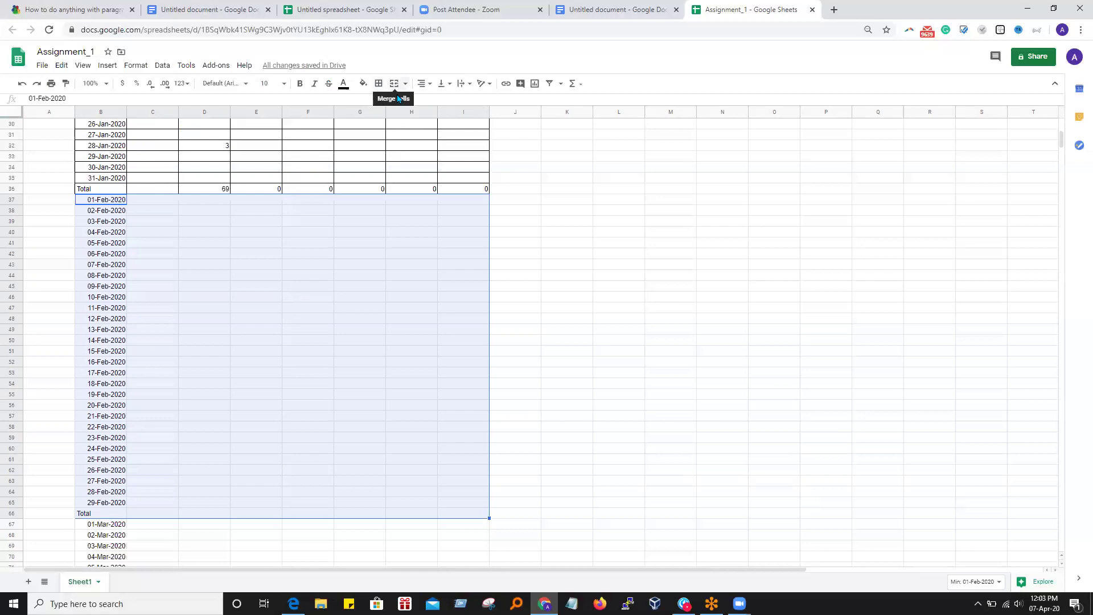
click(378, 83)
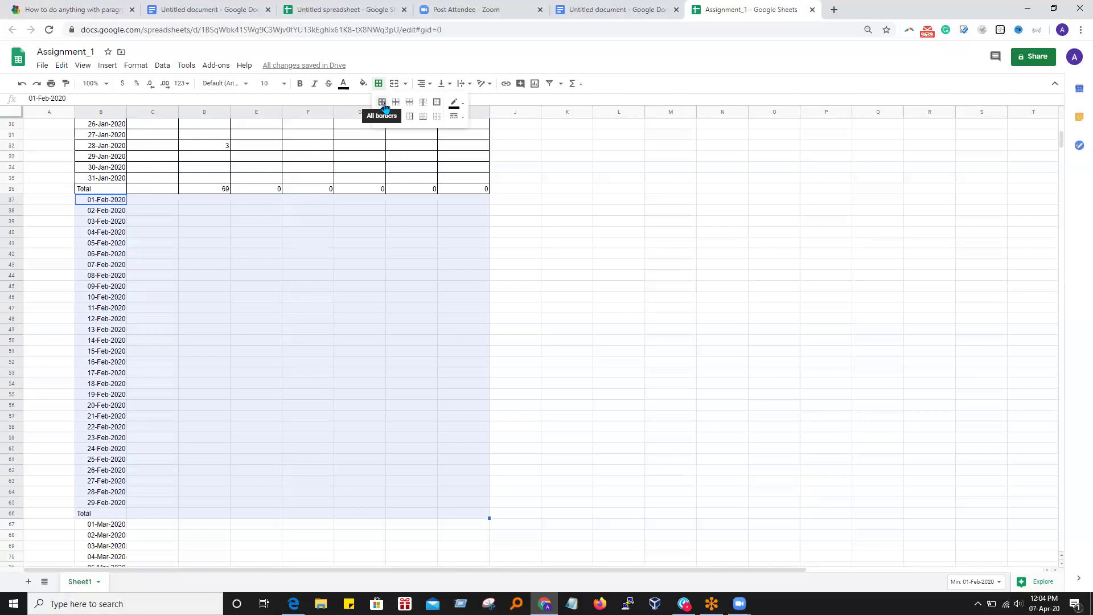
click(382, 103)
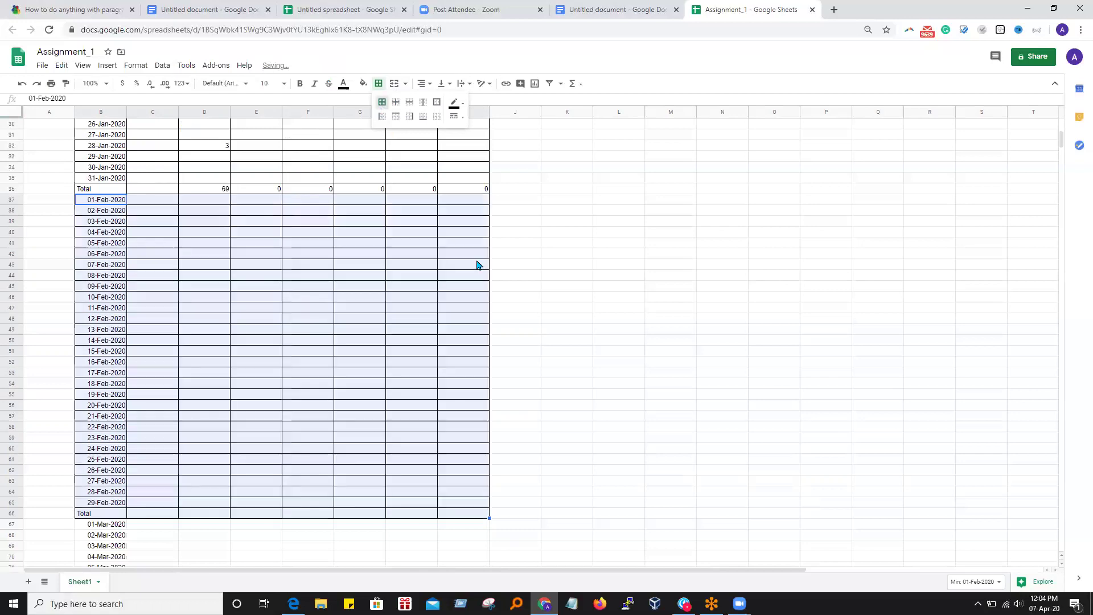
click(592, 355)
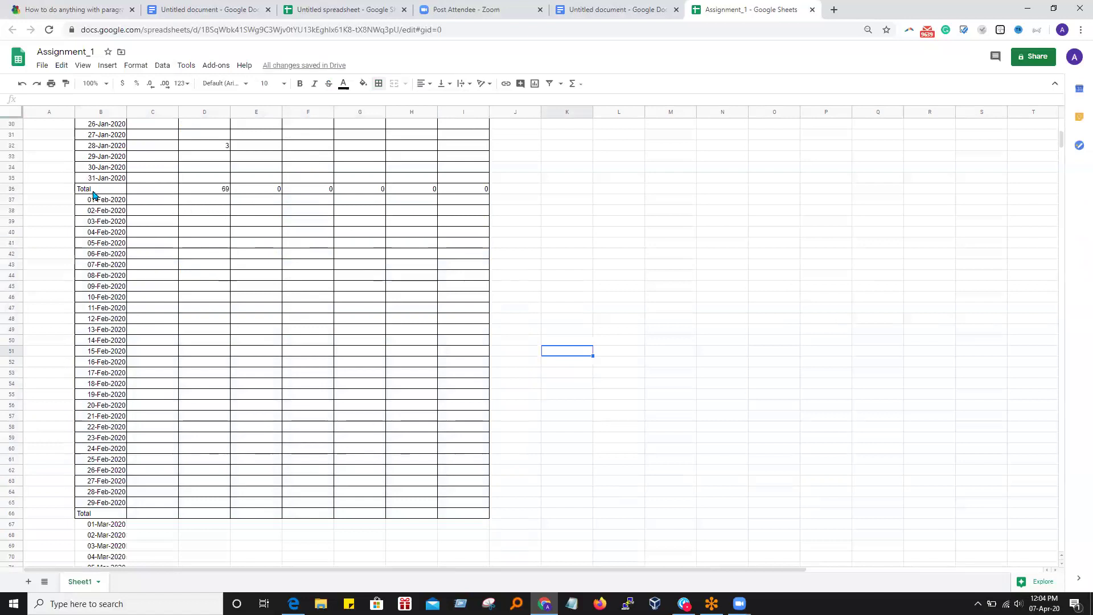
- Apply All borders to the March rows B67:I97 through 31-Mar-2020
drag(152, 200, 469, 497)
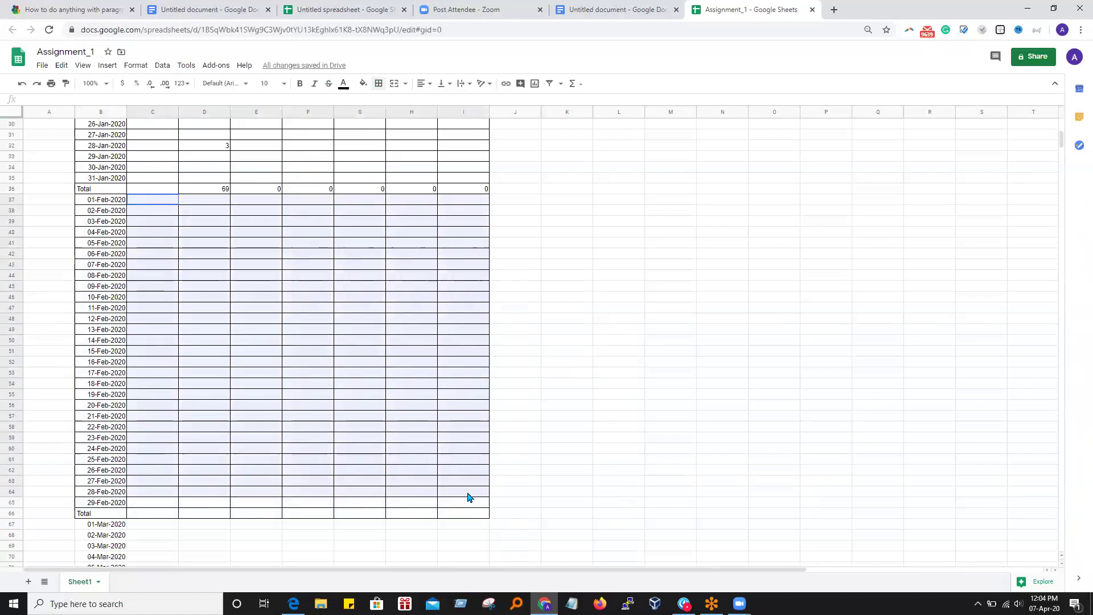
scroll(560, 402, down, 1)
scroll(129, 441, down, 2)
scroll(152, 381, down, 2)
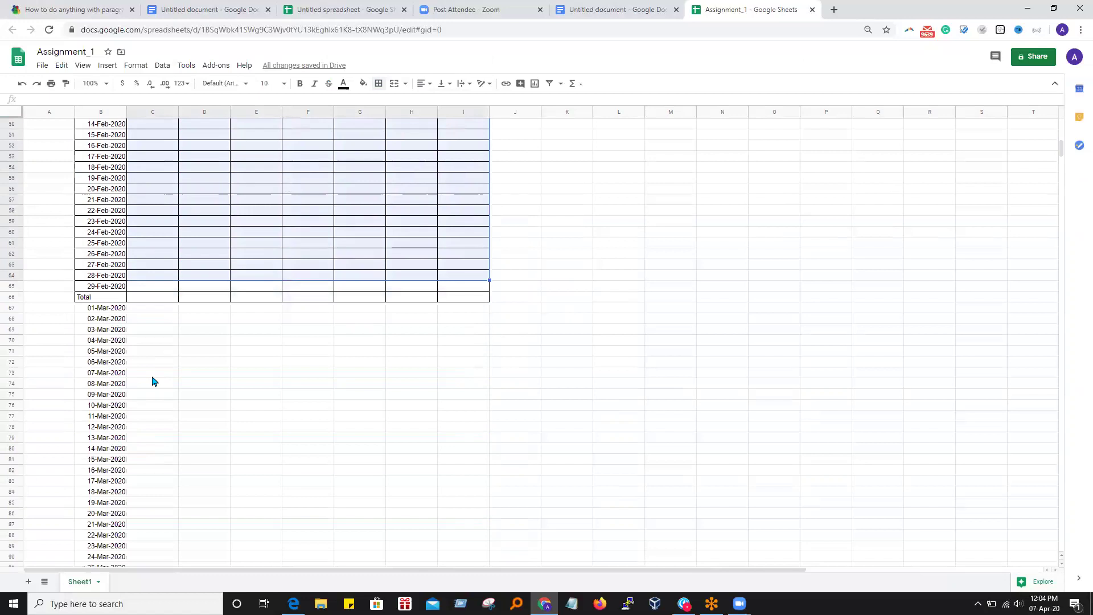
mouse_move(103, 308)
mouse_down()
mouse_move(477, 553)
mouse_move(459, 402)
mouse_up()
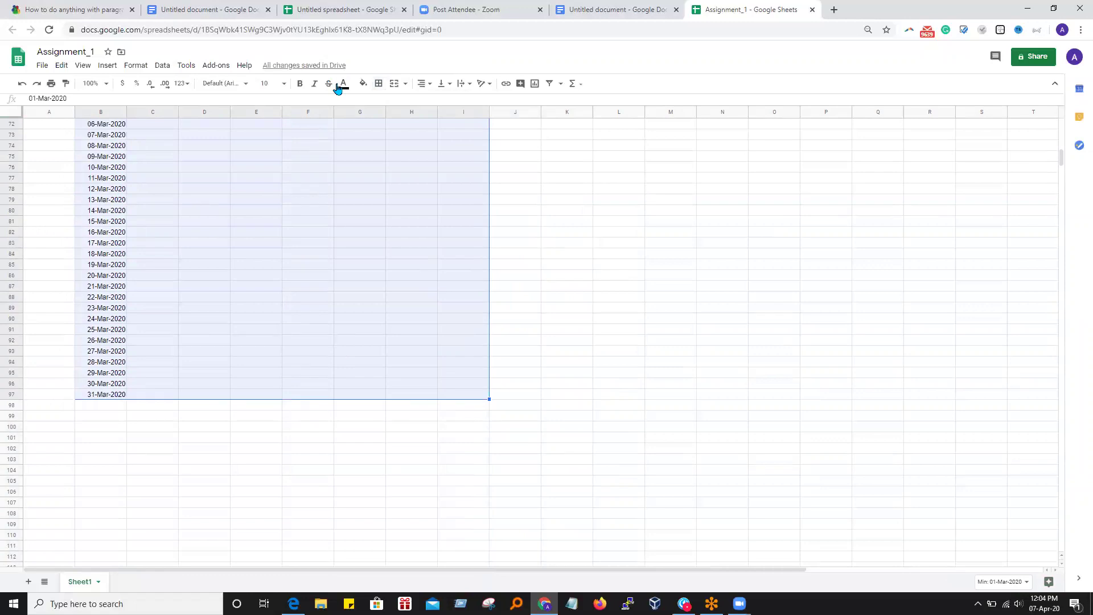
click(378, 83)
click(387, 103)
click(618, 330)
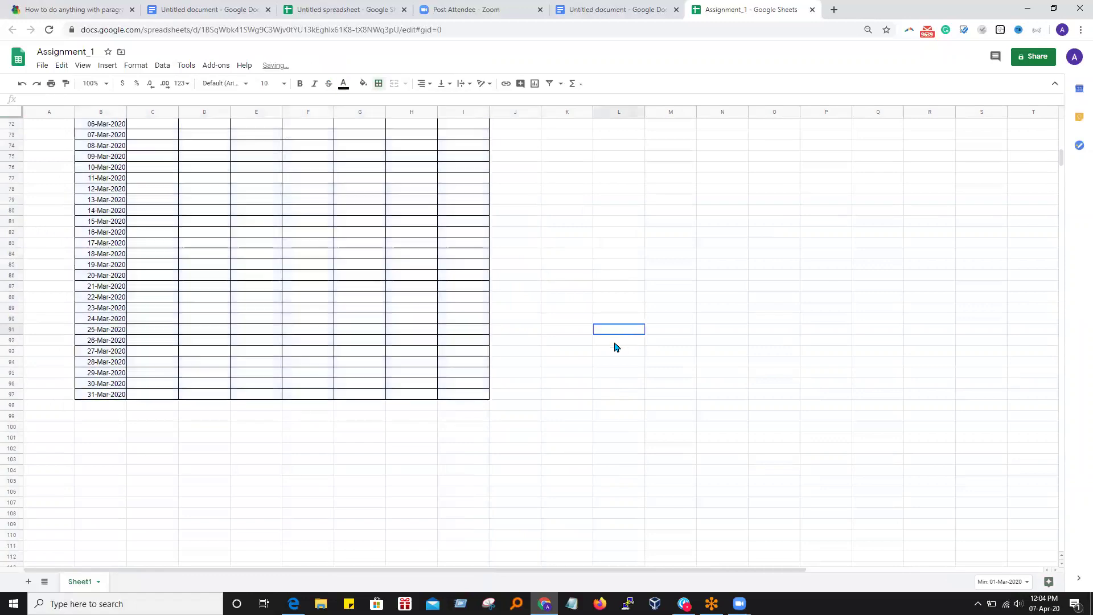
scroll(616, 345, up, 3)
scroll(615, 344, up, 2)
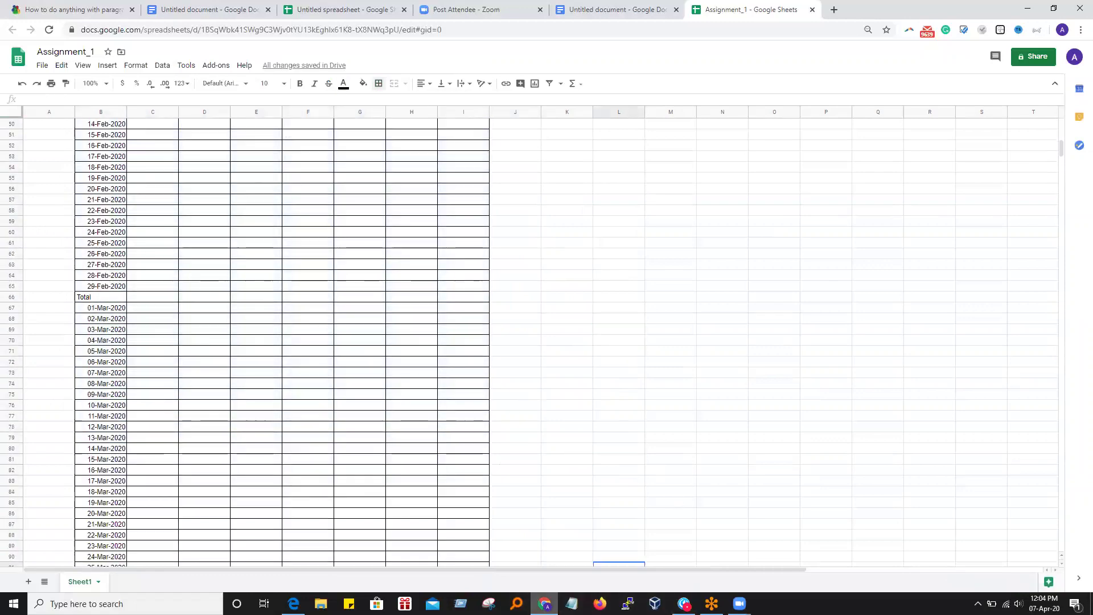
- Switch to the fish-farm assignment PDF in Edge and scroll to page 2
click(293, 603)
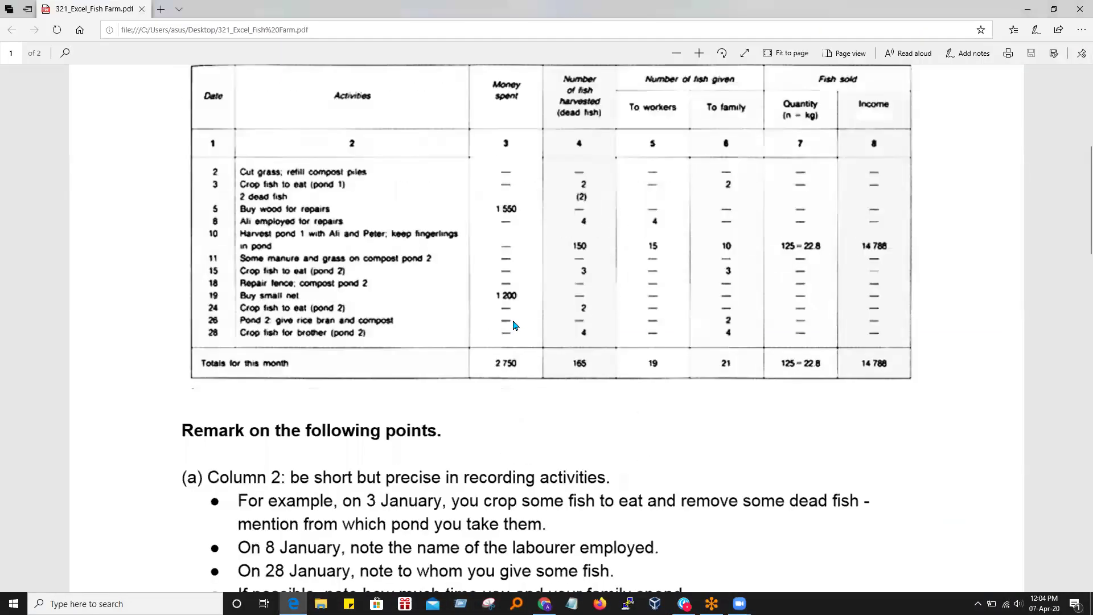
scroll(514, 325, down, 10)
scroll(512, 325, down, 5)
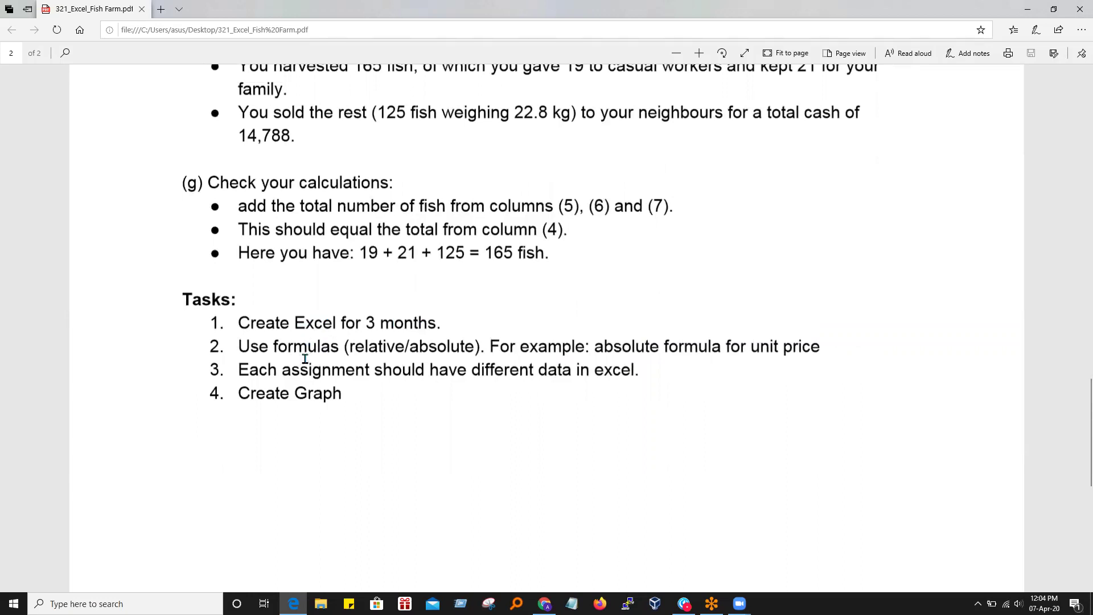
- Highlight lines of the Tasks list, from Create Excel through Create Graph
drag(254, 398, 373, 398)
click(434, 412)
drag(296, 372, 637, 373)
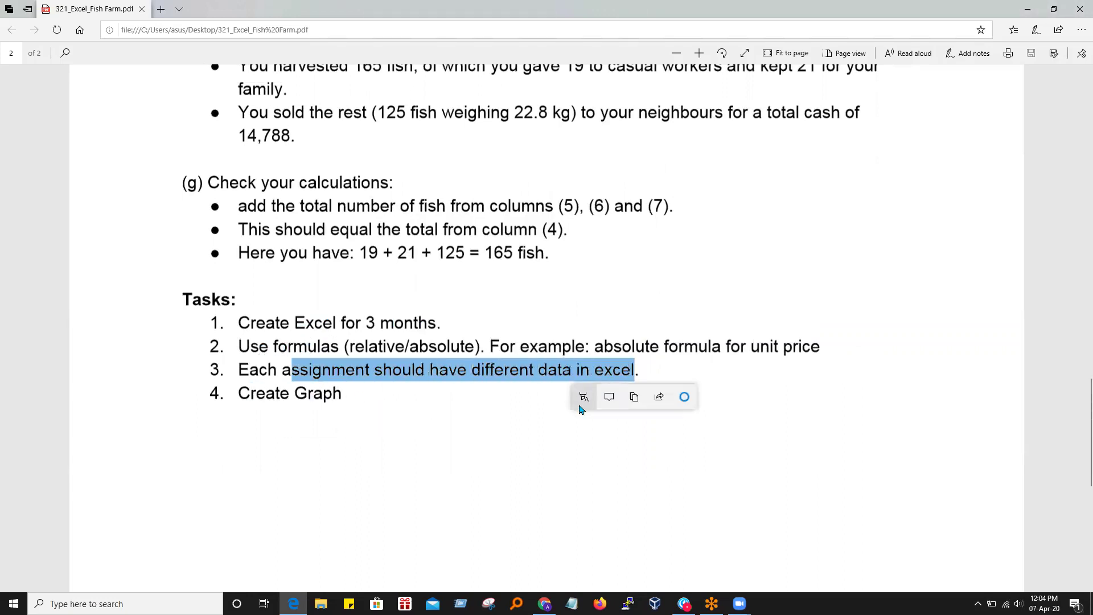
click(471, 421)
drag(318, 374, 631, 374)
drag(414, 345, 617, 346)
drag(256, 323, 355, 385)
click(683, 211)
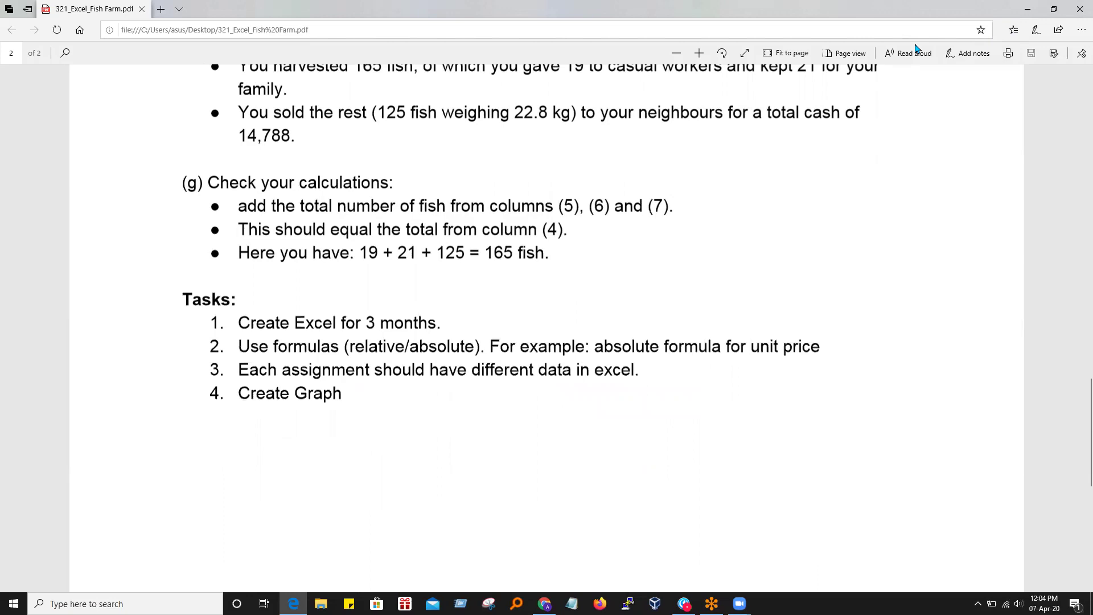